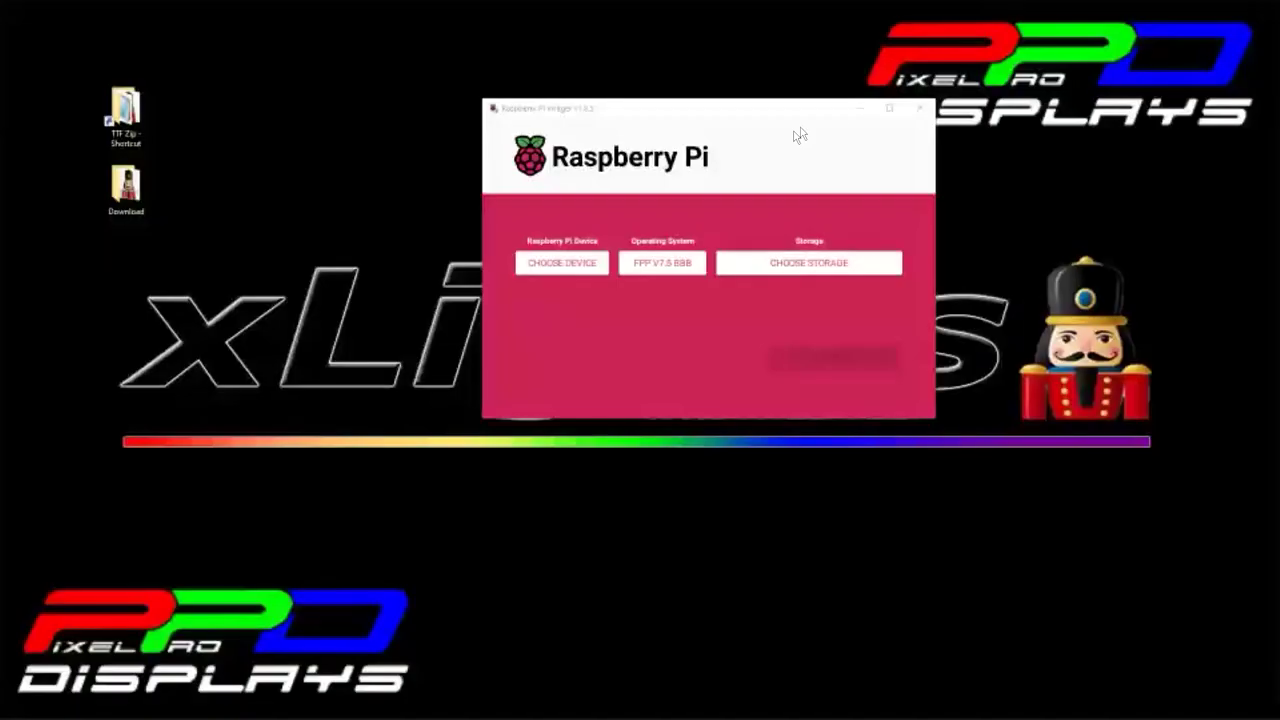
# Minimize the Imager and load fpp.local in Firefox, retrying when it fails.
pyautogui.click(856, 108)
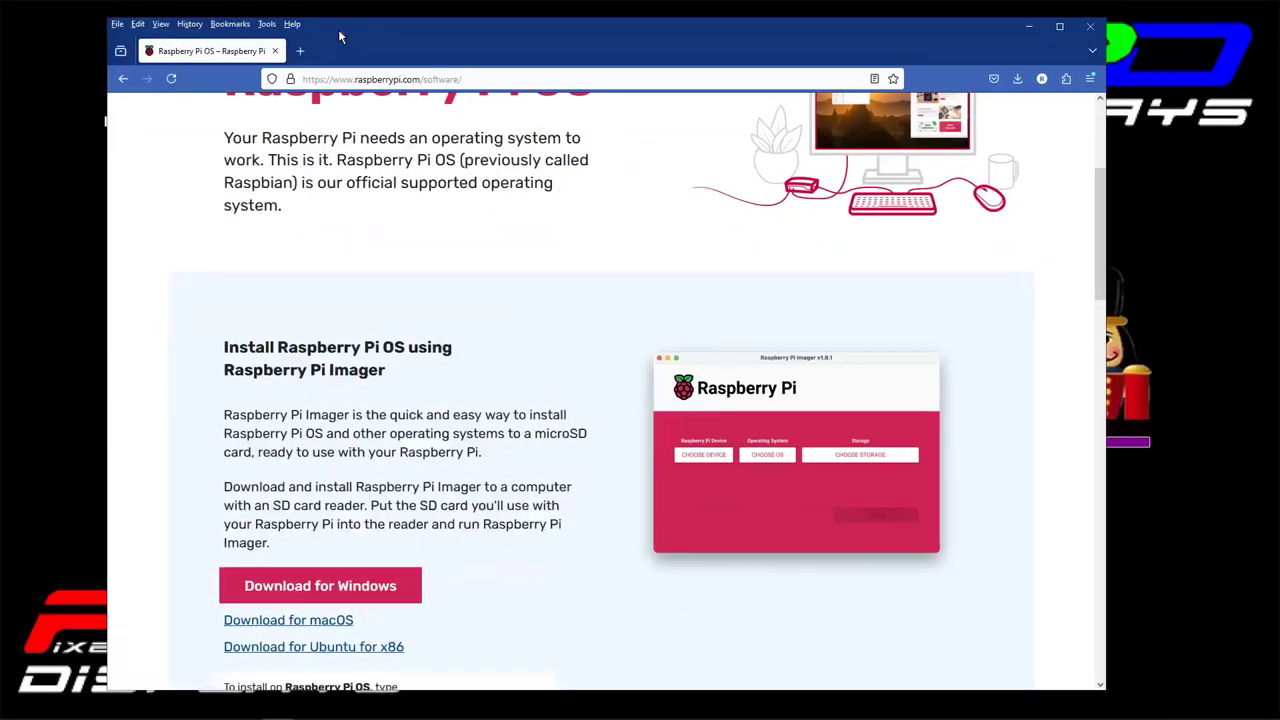
pyautogui.click(353, 82)
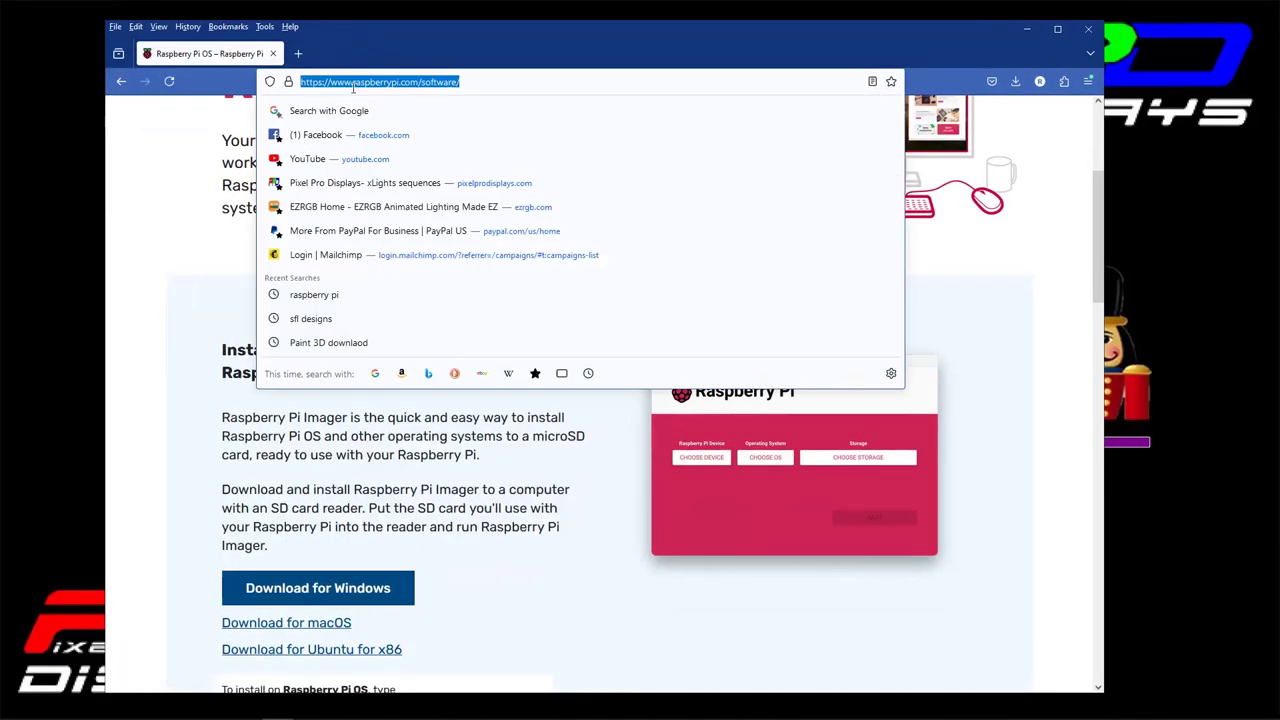
pyautogui.write('fp')
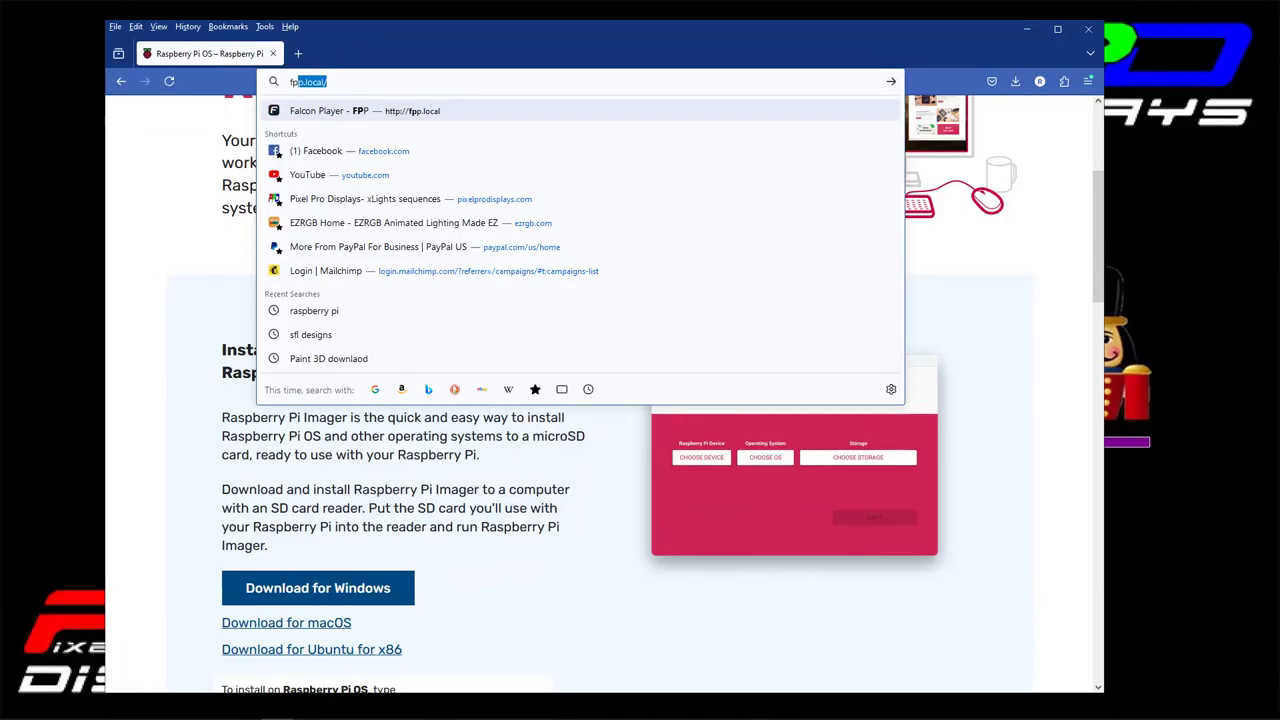
pyautogui.write('p')
pyautogui.press('Return')
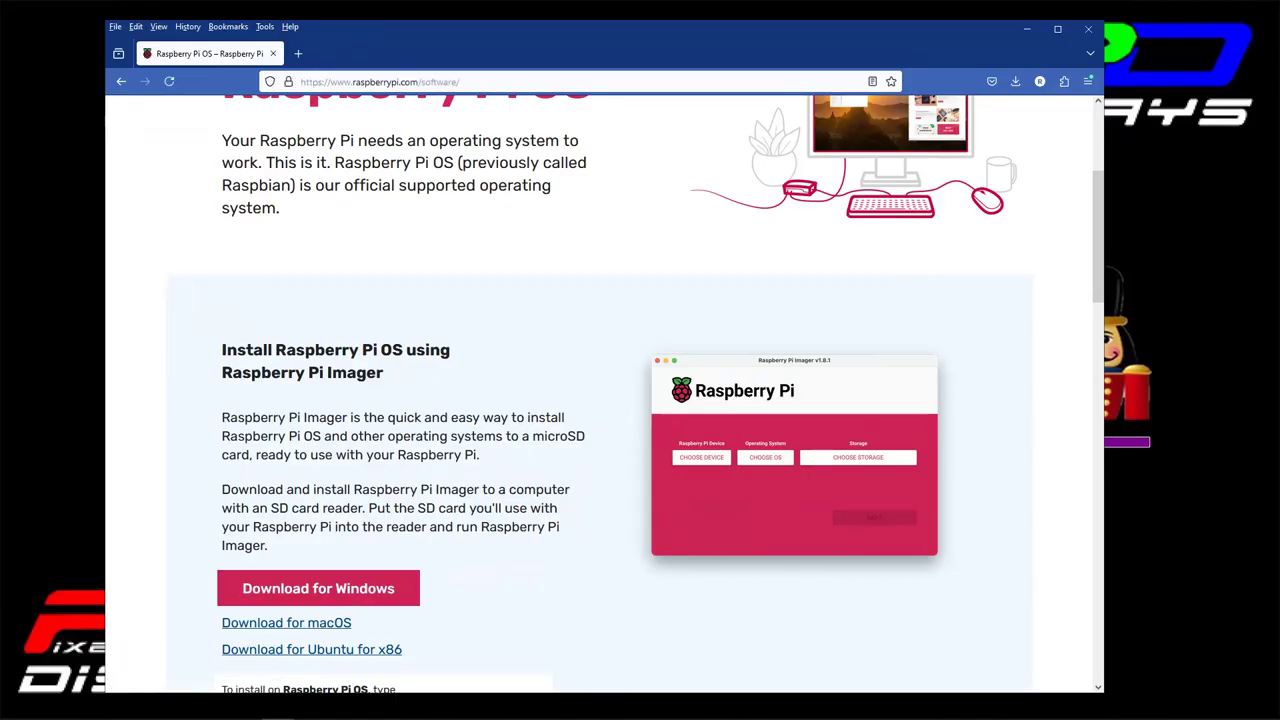
pyautogui.click(357, 84)
pyautogui.write('fpp.local/')
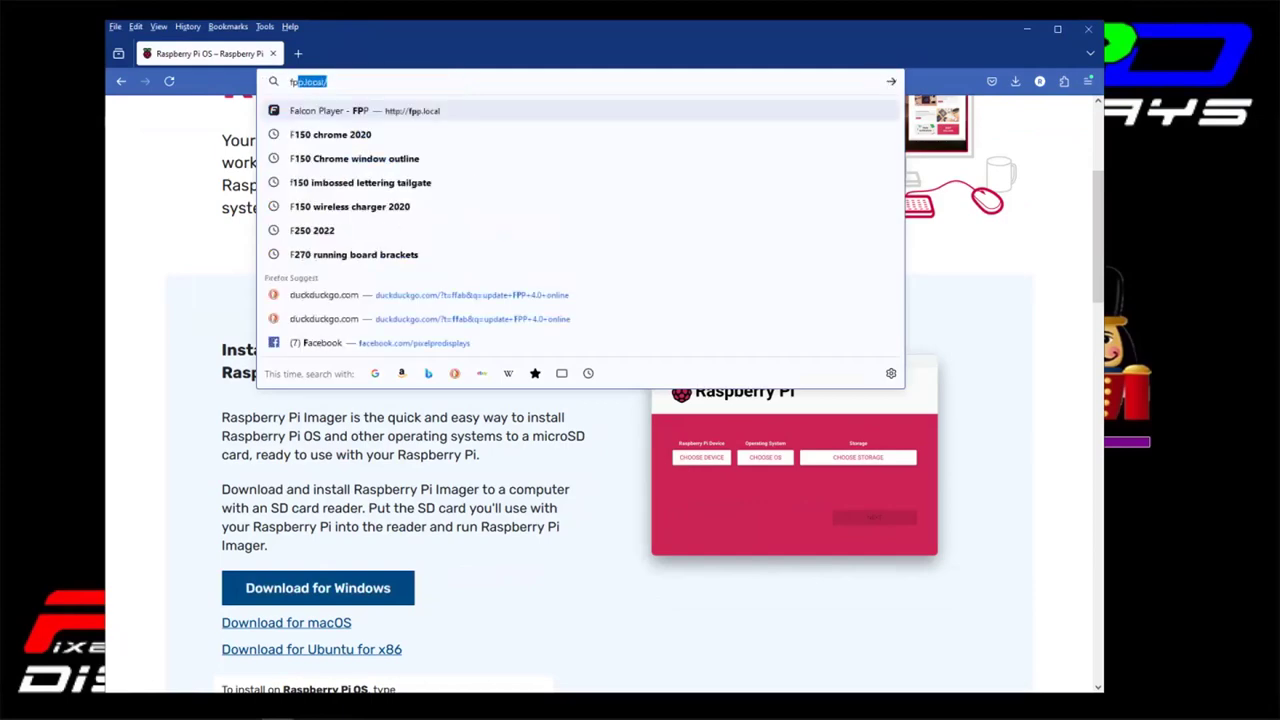
pyautogui.press('Return')
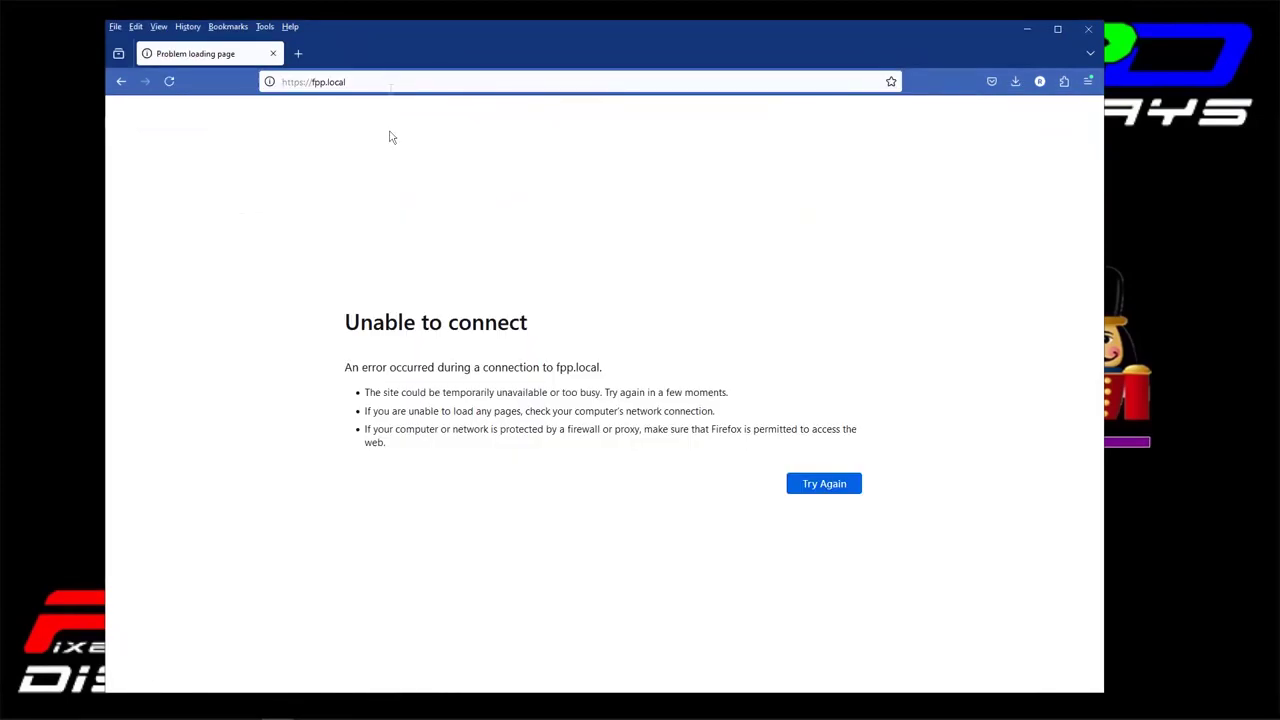
pyautogui.click(397, 81)
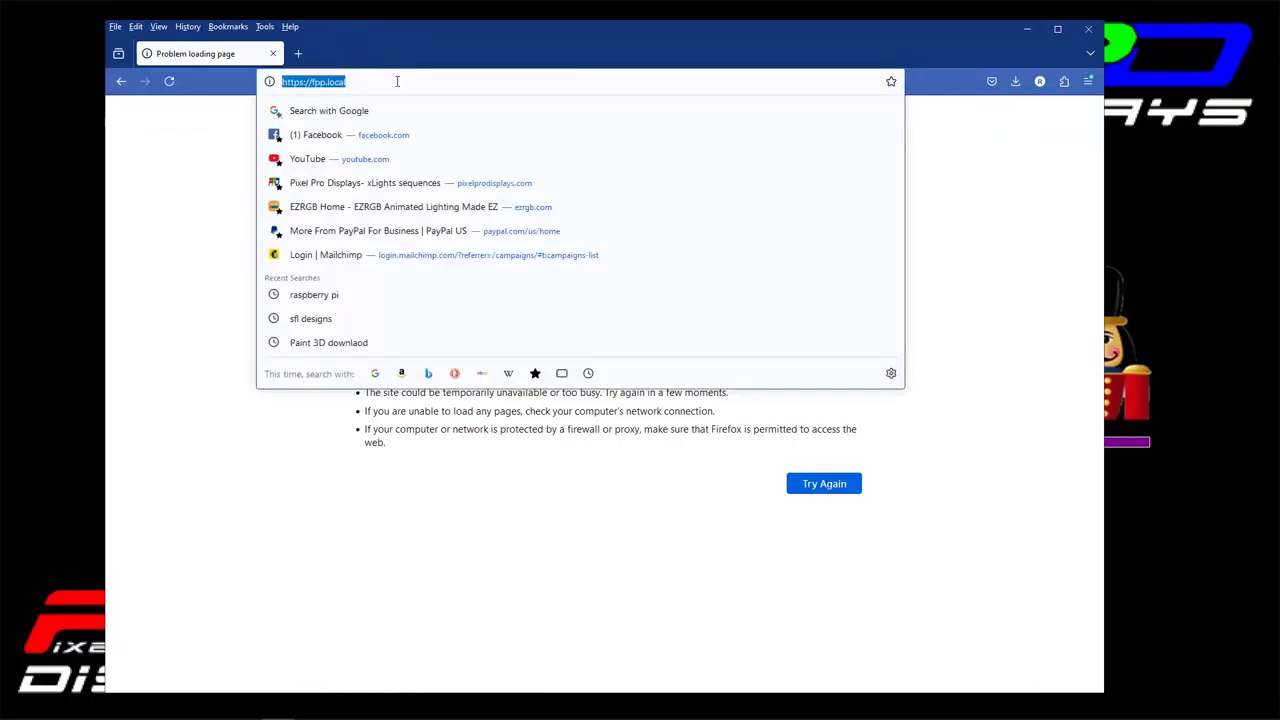
pyautogui.press('Return')
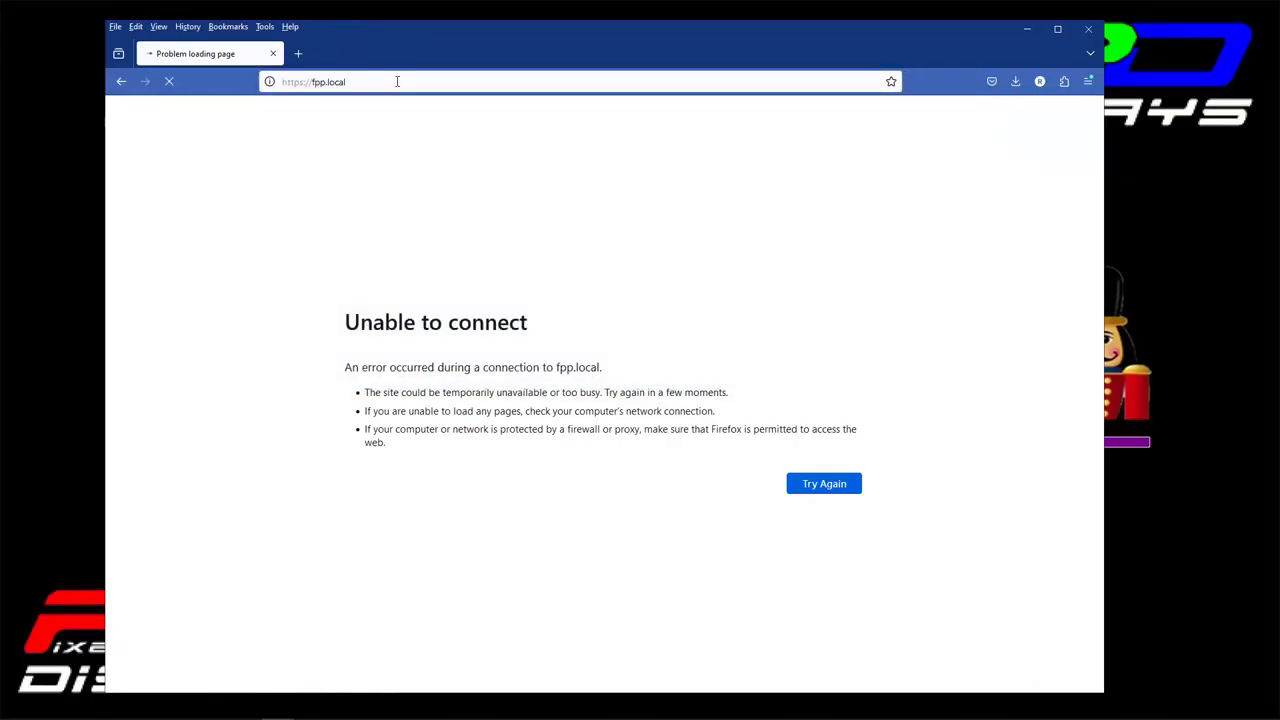
# Change the fpp.local address from https to http and load it.
pyautogui.click(299, 81)
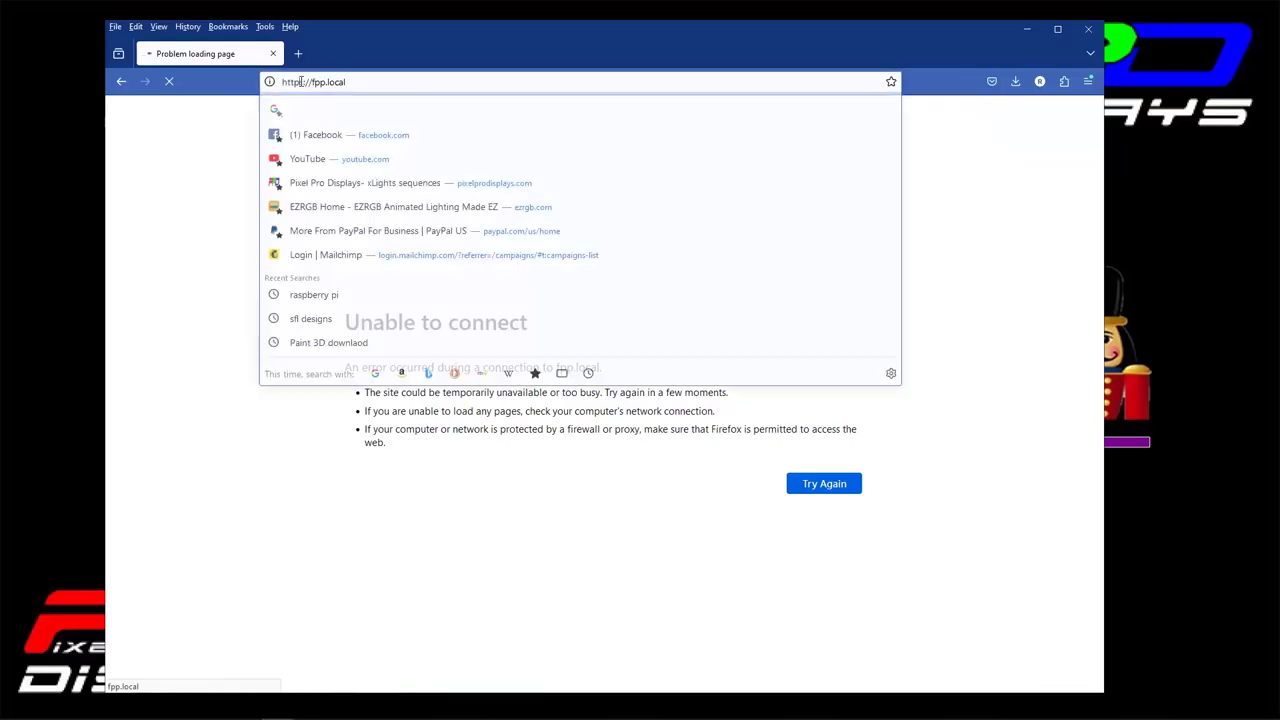
pyautogui.click(302, 81)
pyautogui.press('BackSpace')
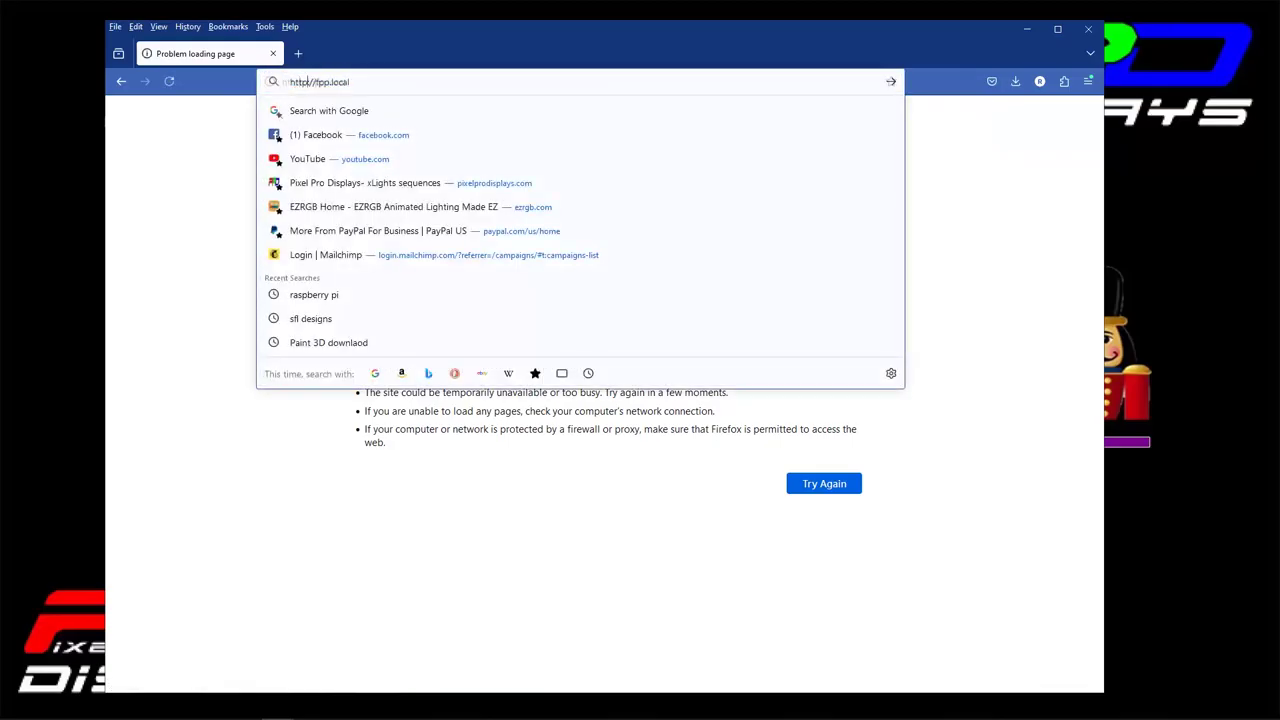
pyautogui.press('Return')
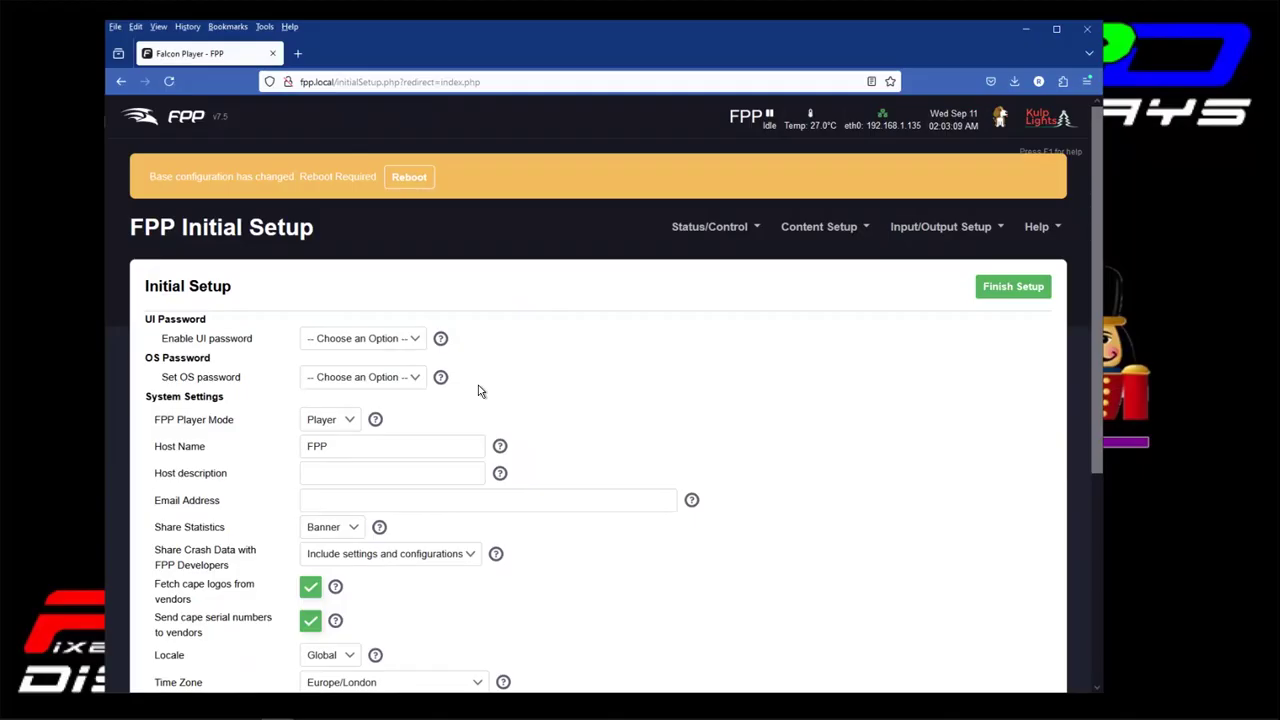
# Set Enable UI password to Enabled, dismissing the sign-in popup.
pyautogui.click(416, 341)
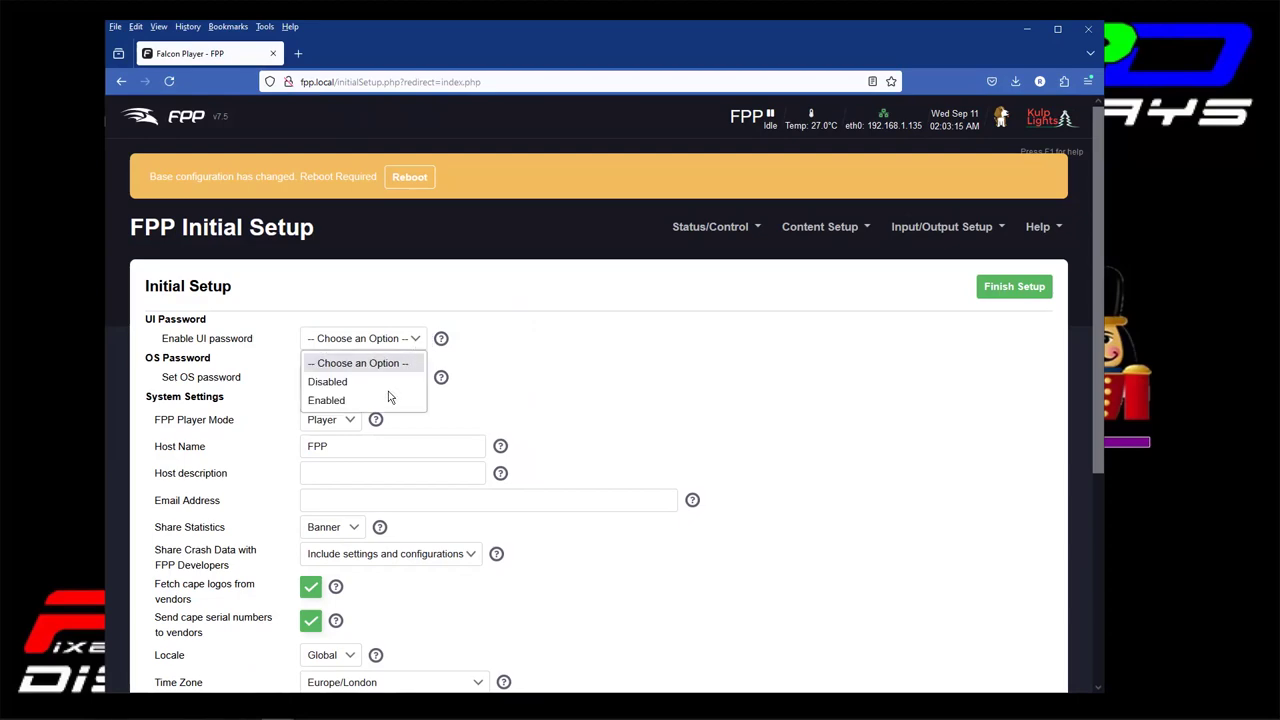
pyautogui.click(359, 401)
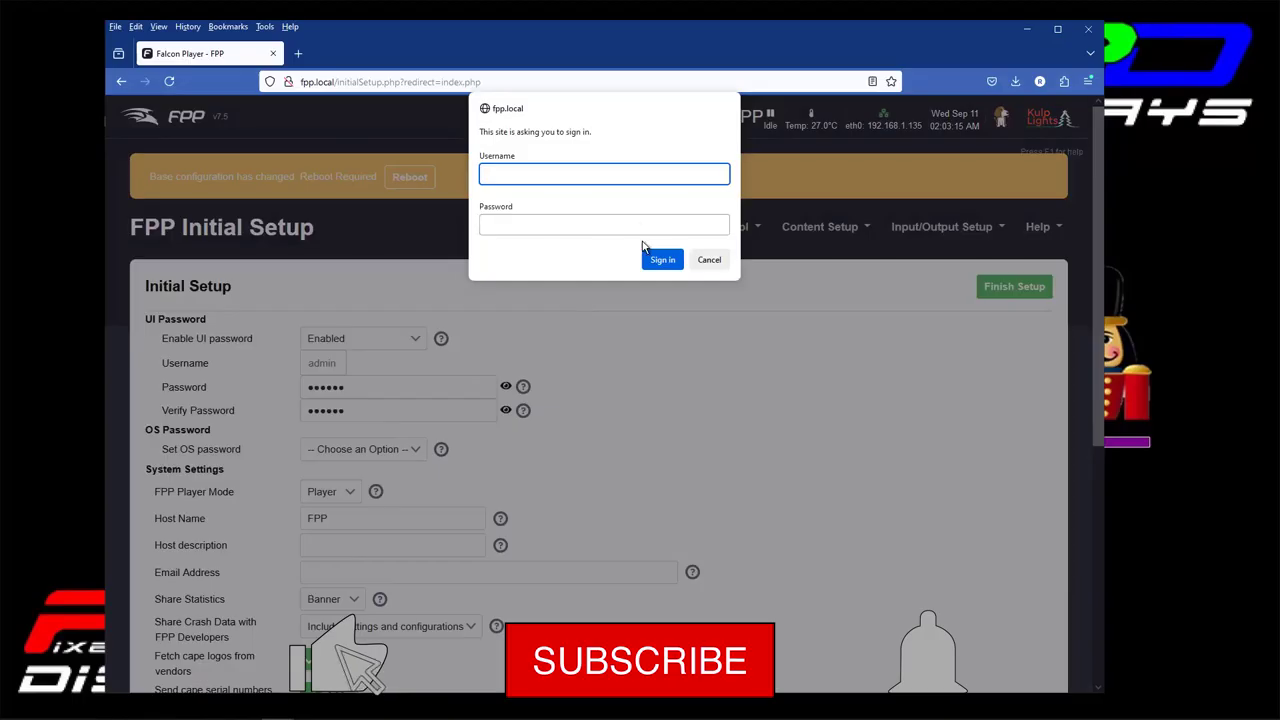
pyautogui.click(709, 259)
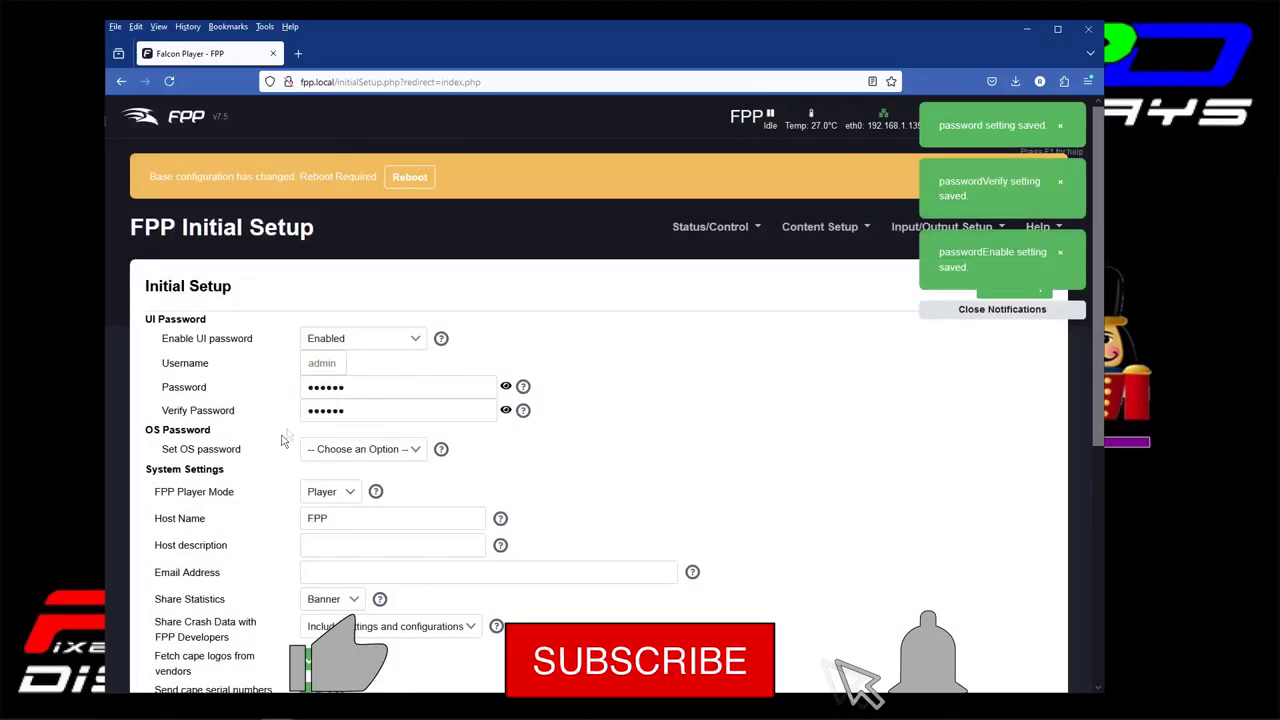
# Set OS password to Default, dismiss the failed-to-save message, and reload the page.
pyautogui.click(404, 456)
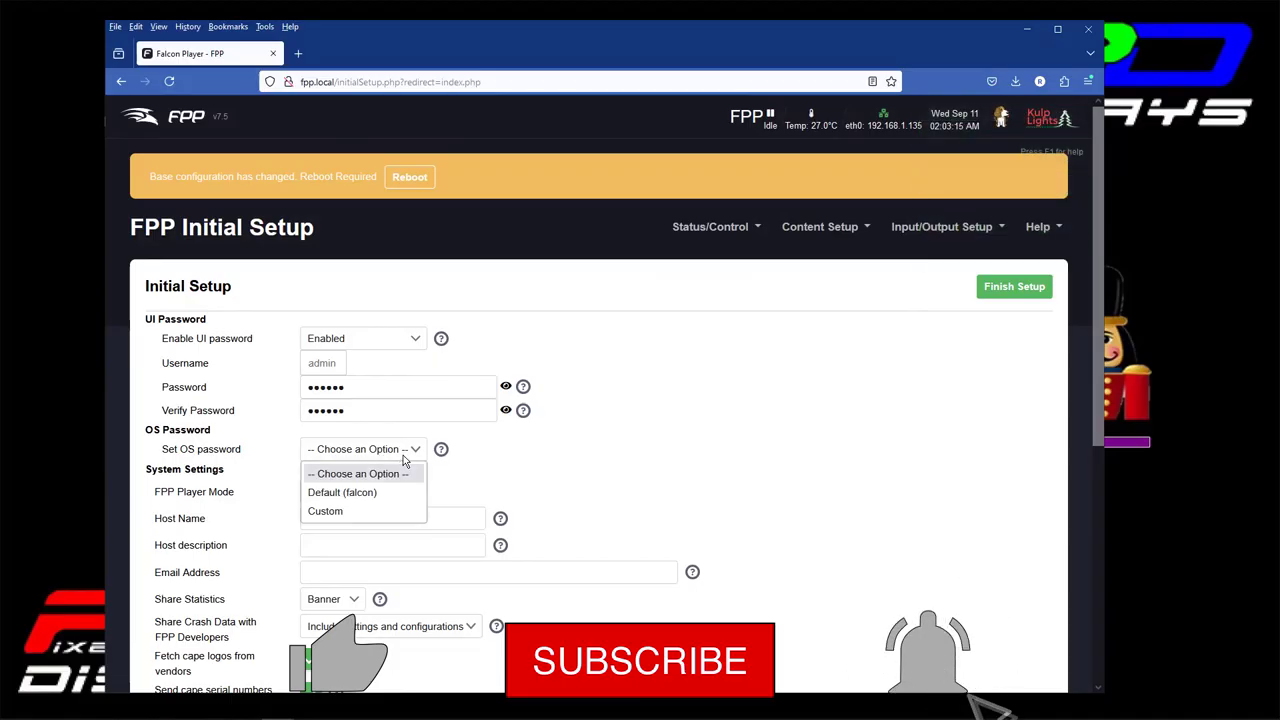
pyautogui.click(716, 264)
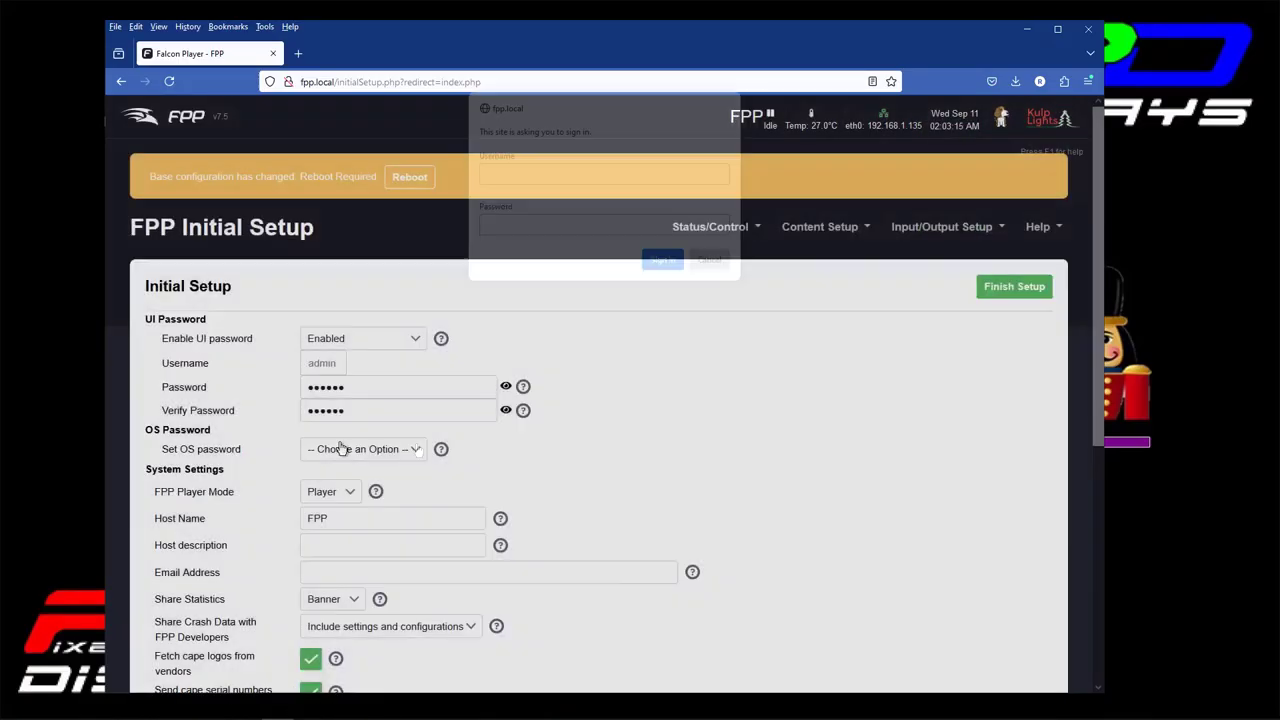
pyautogui.click(419, 453)
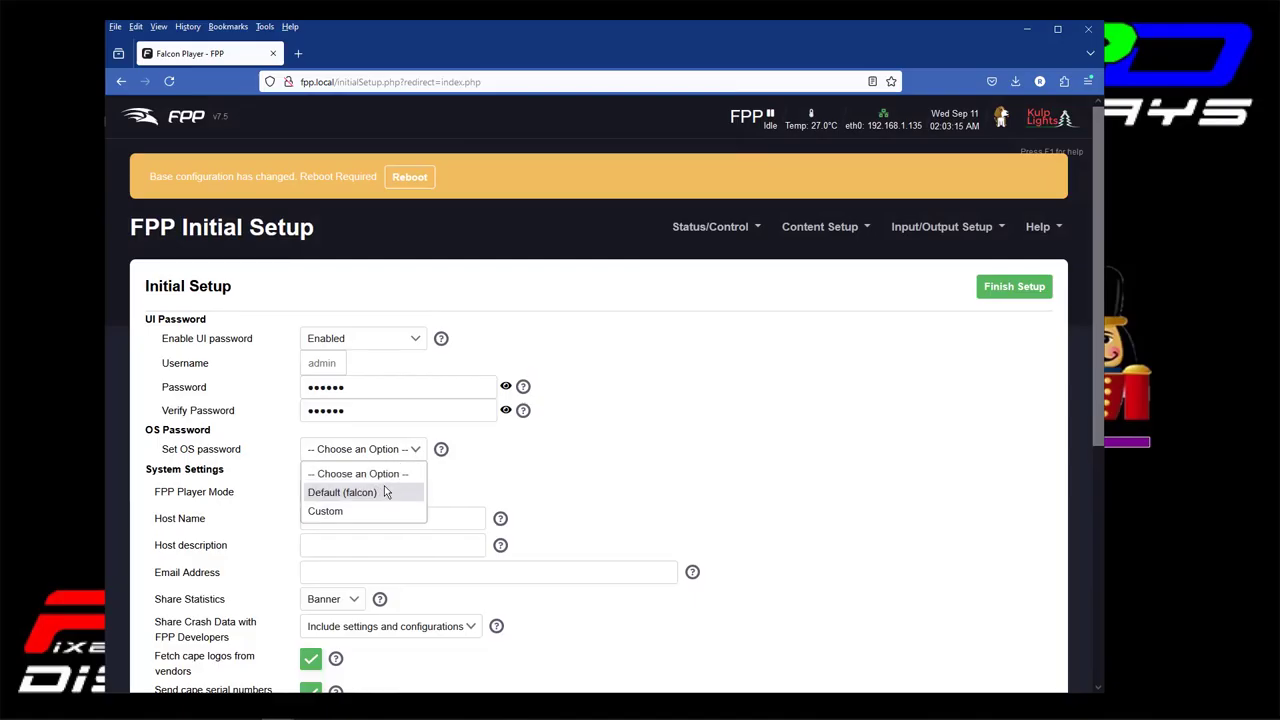
pyautogui.click(384, 491)
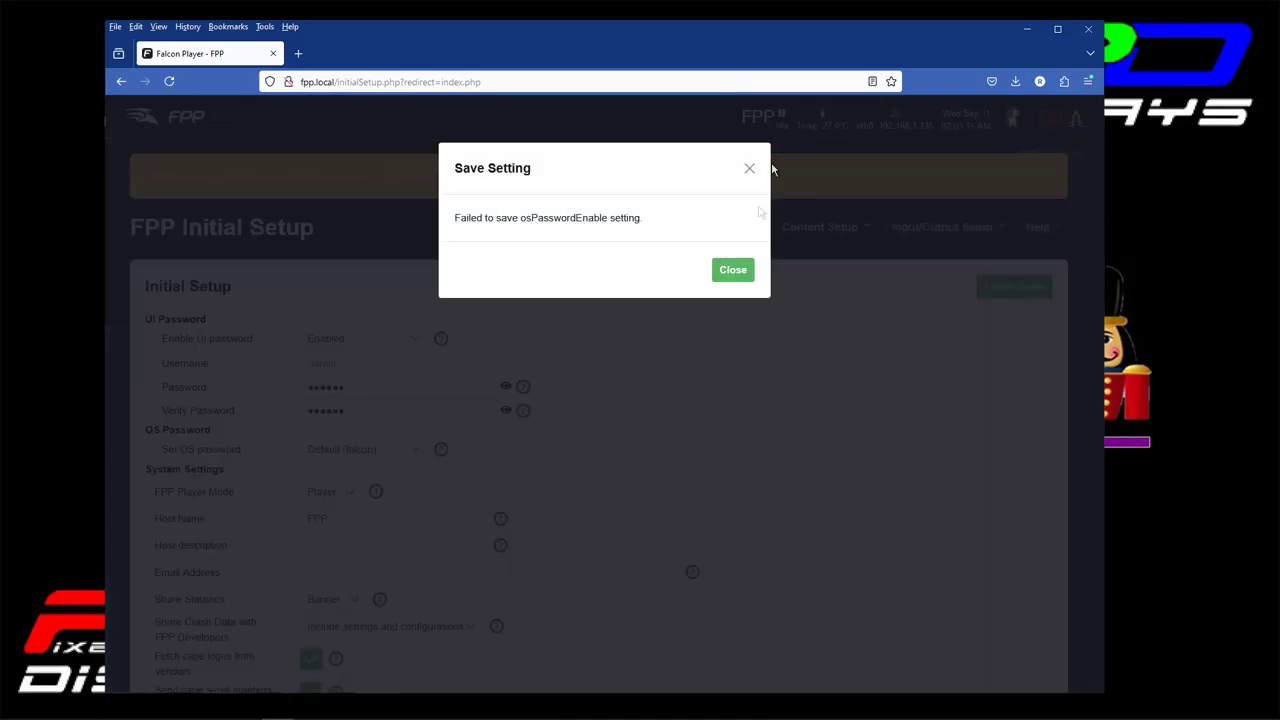
pyautogui.click(749, 168)
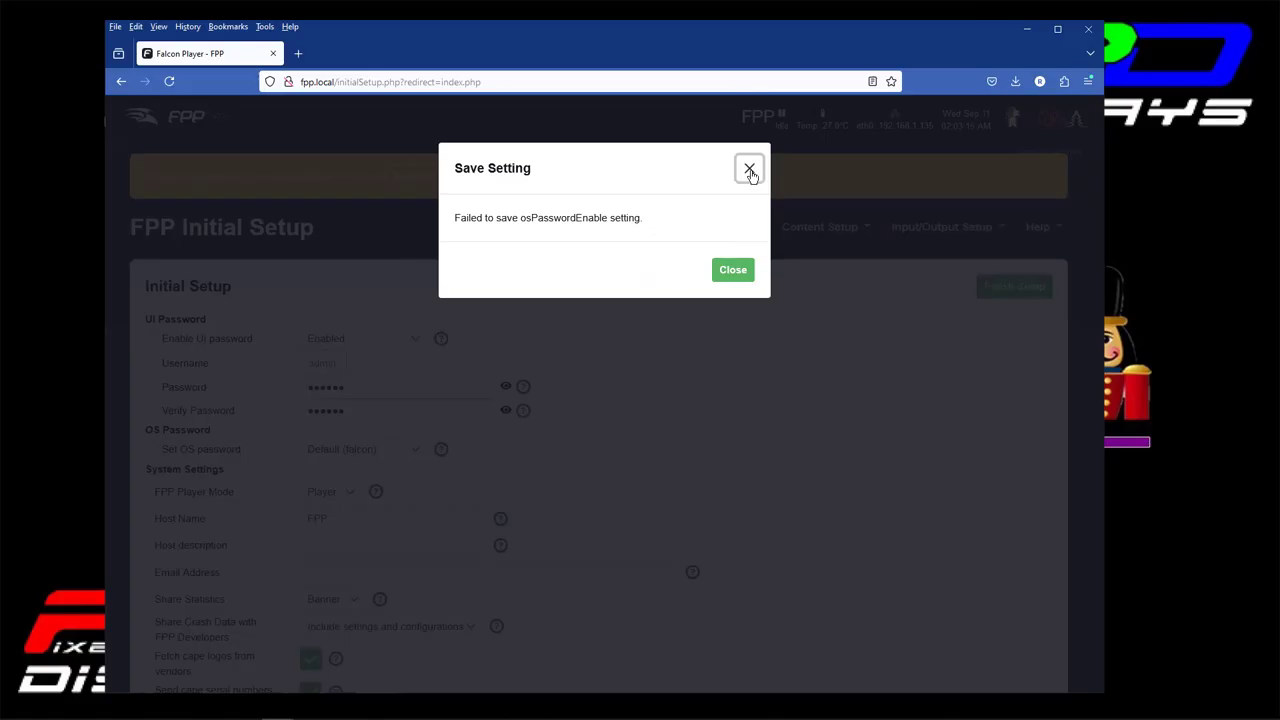
pyautogui.click(735, 273)
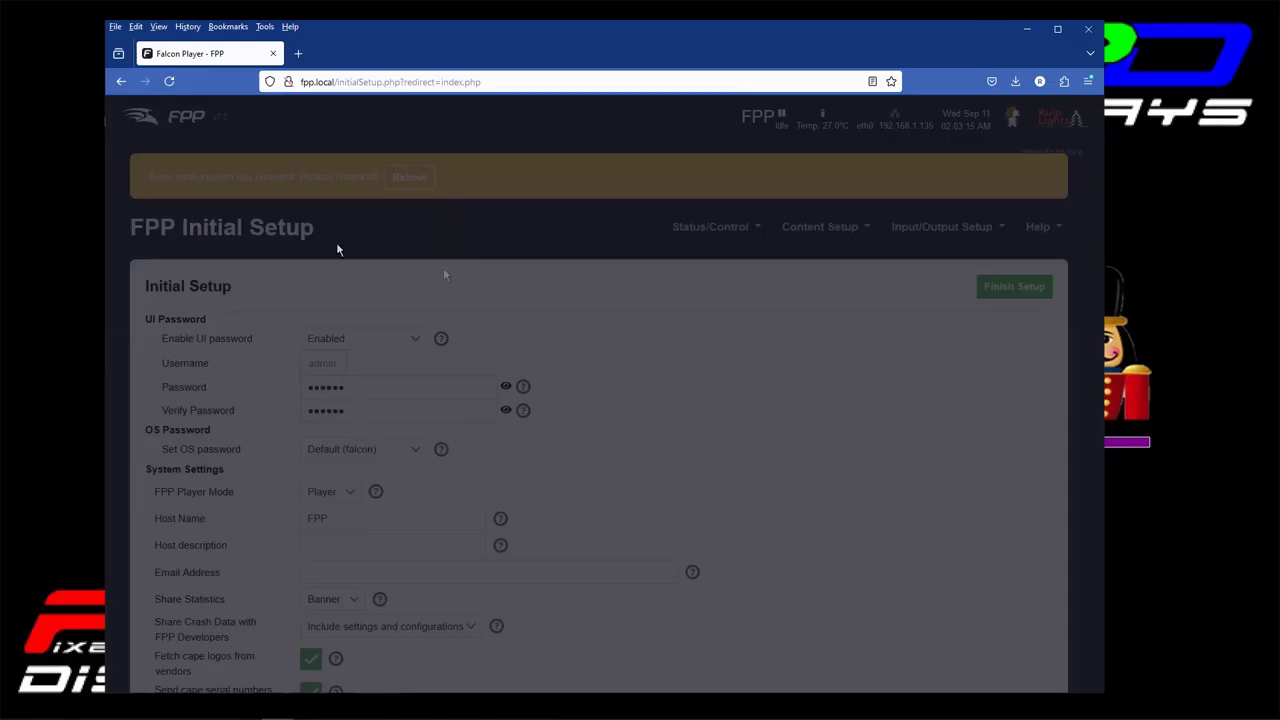
pyautogui.click(175, 82)
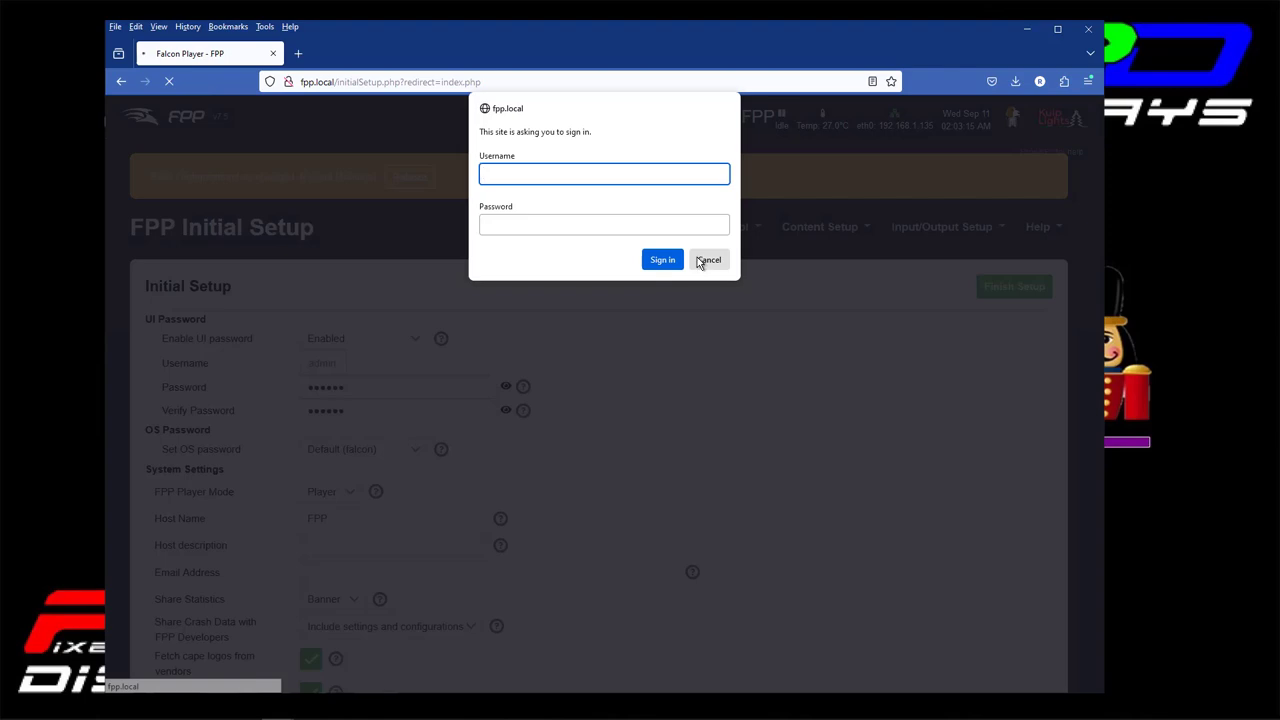
# Trim the address back to fpp.local and load the home page.
pyautogui.click(706, 260)
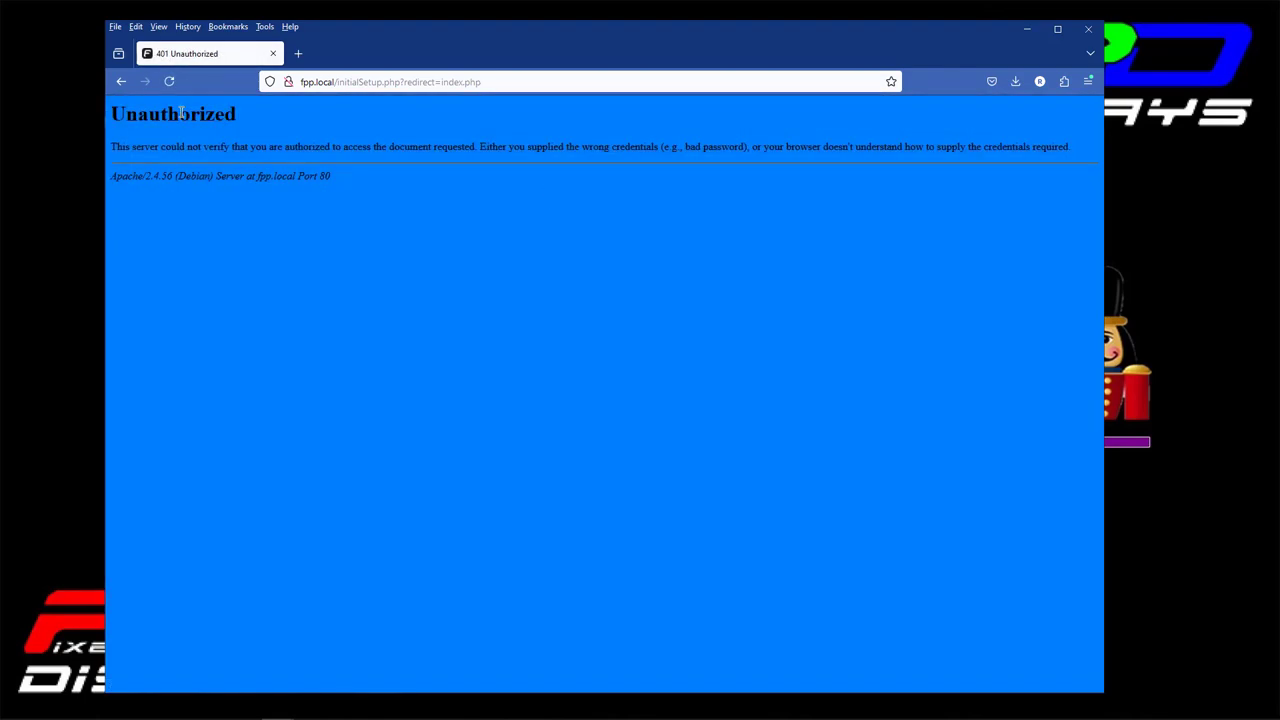
pyautogui.click(461, 82)
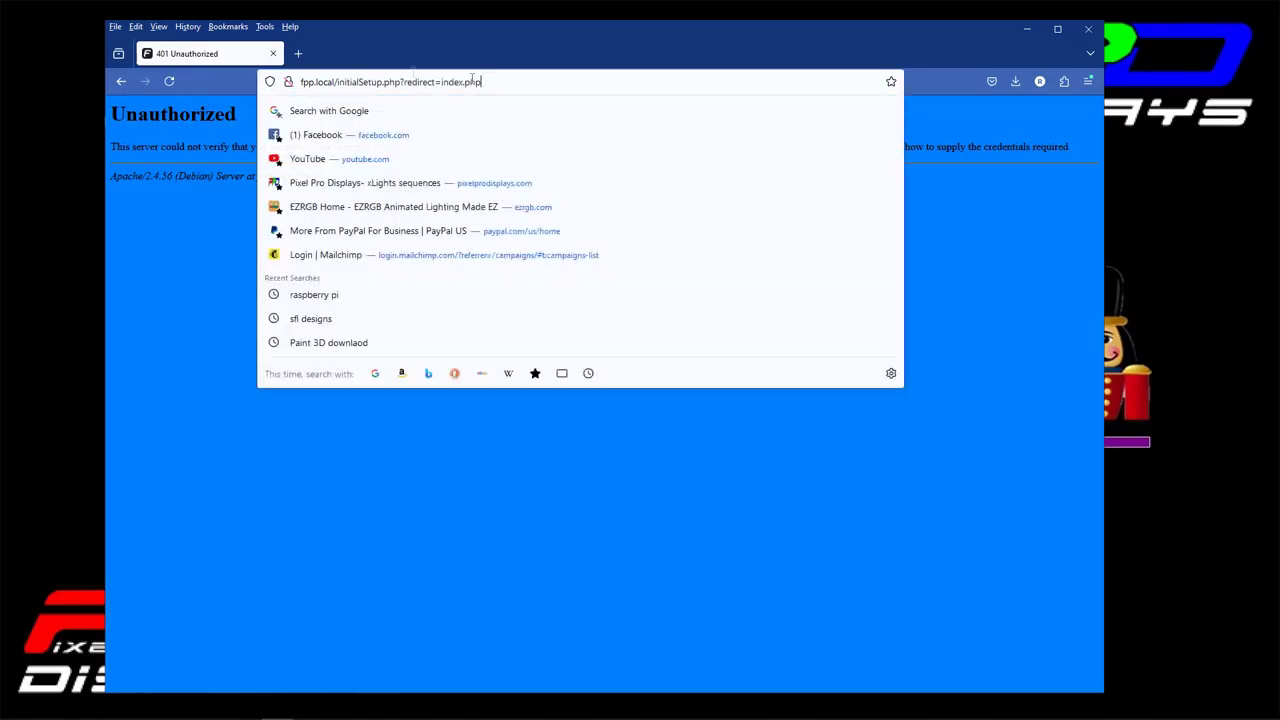
pyautogui.keyDown('shift'); pyautogui.click(343, 81); pyautogui.keyUp('shift')
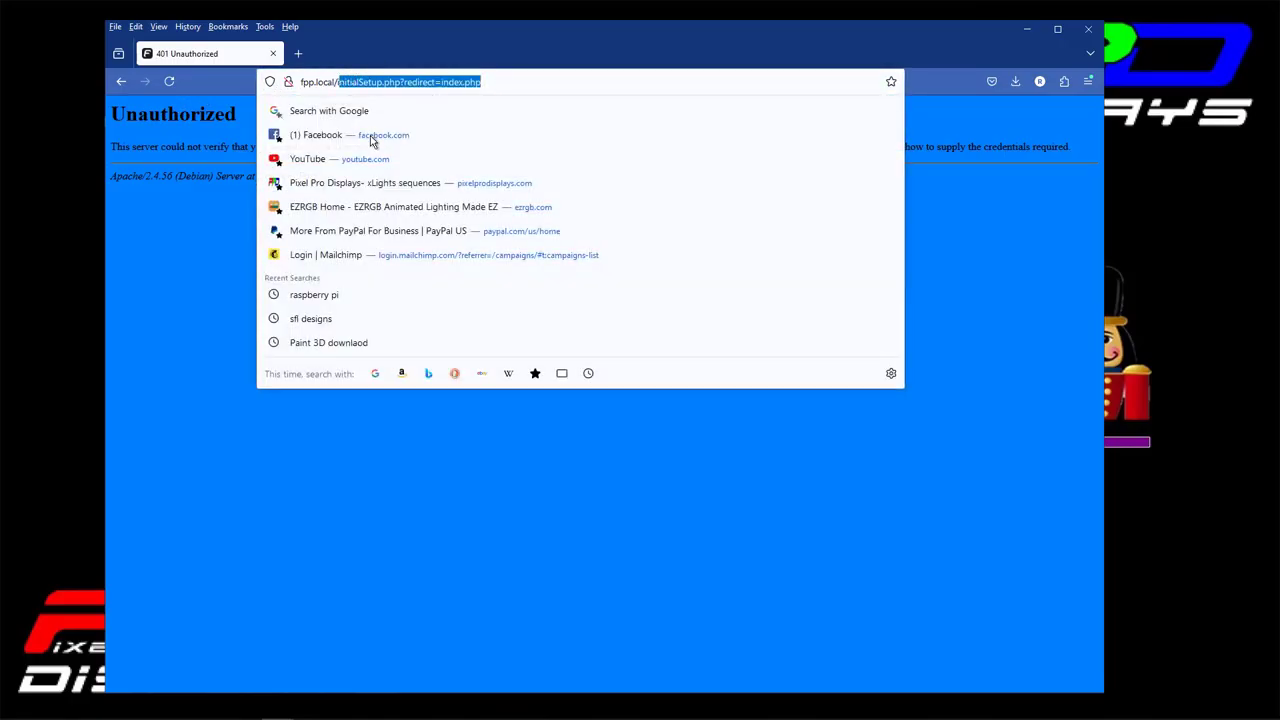
pyautogui.press('BackSpace')
pyautogui.press('BackSpace')
pyautogui.press('Return')
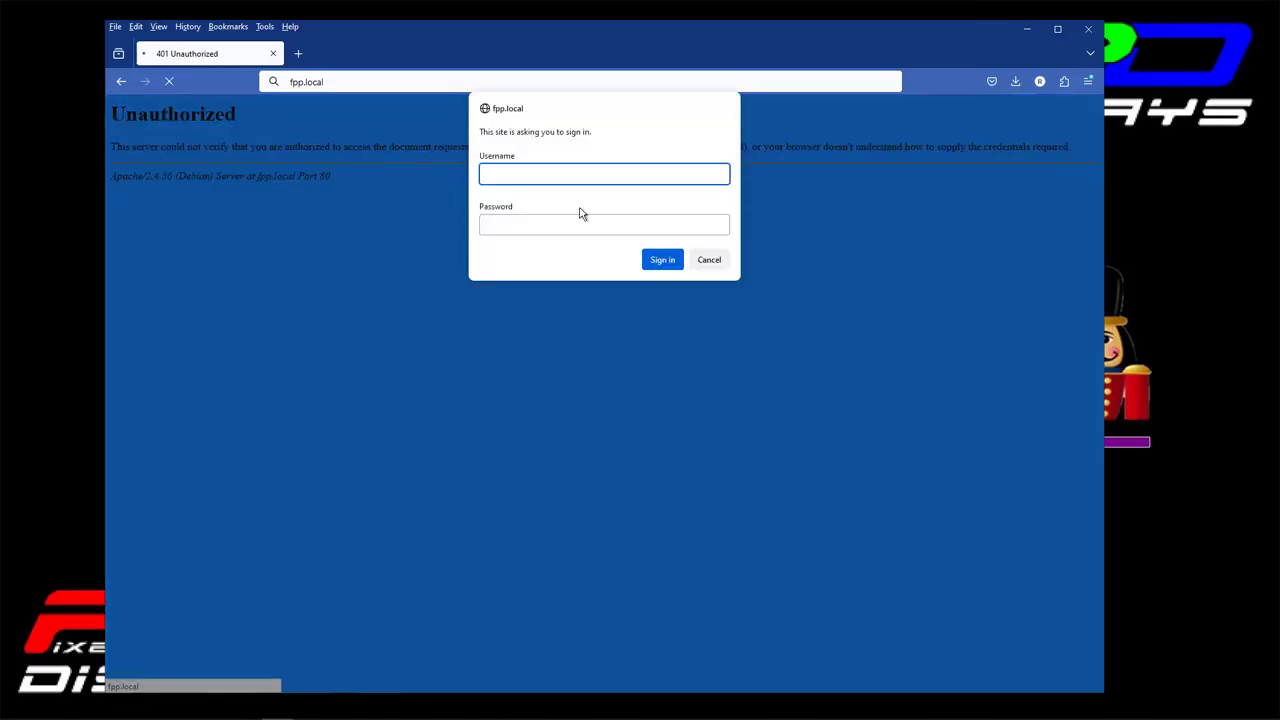
pyautogui.click(712, 262)
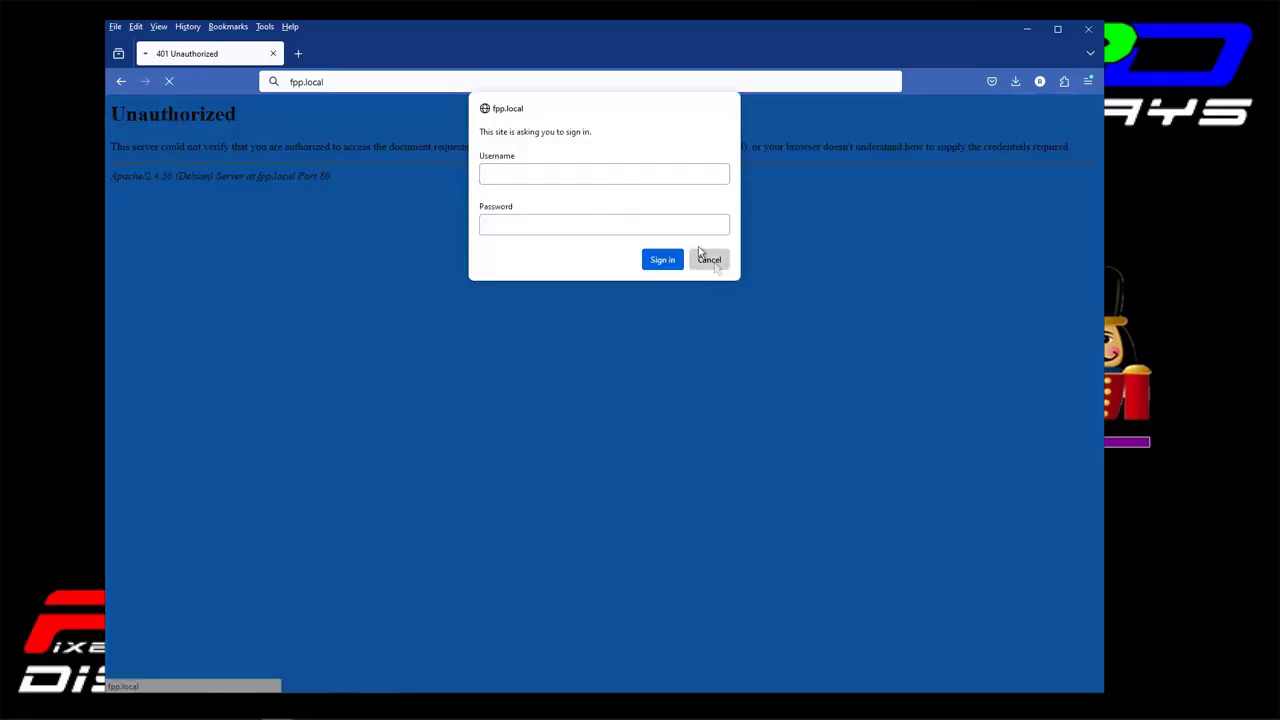
# Sign in with the FPP password and decline saving it in Firefox.
pyautogui.click(581, 177)
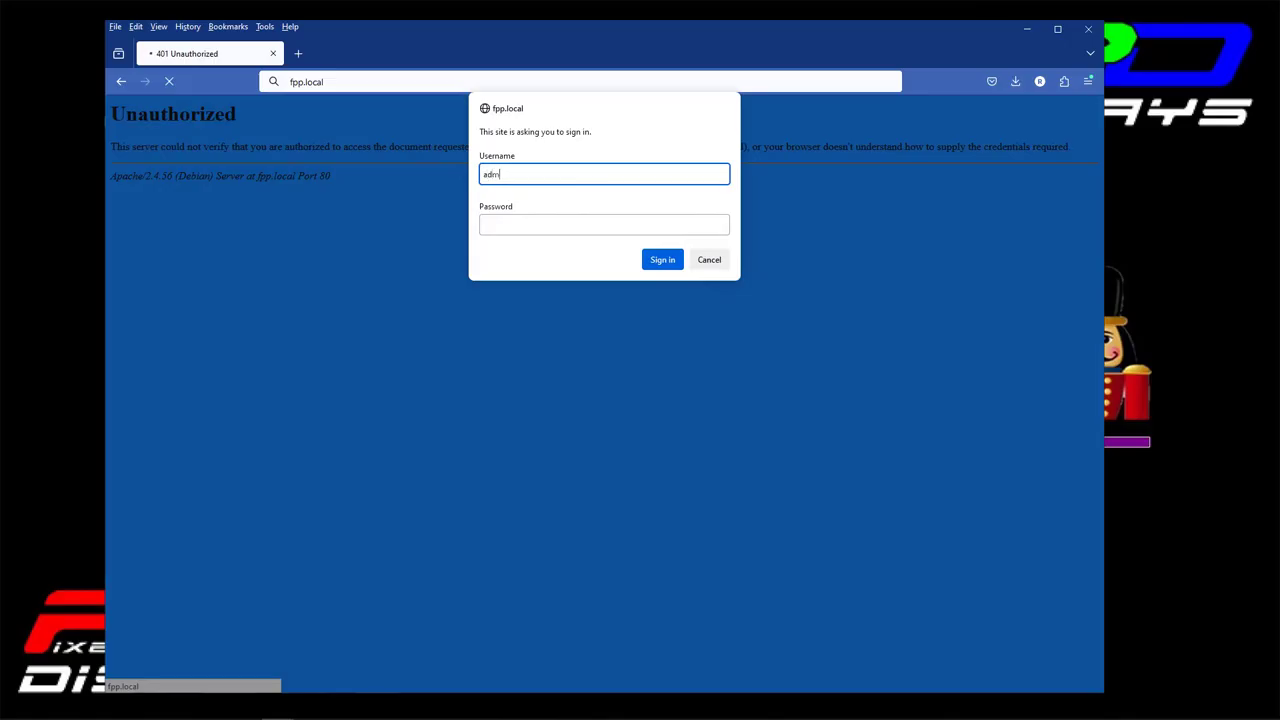
pyautogui.press('Tab')
pyautogui.write('falcon')
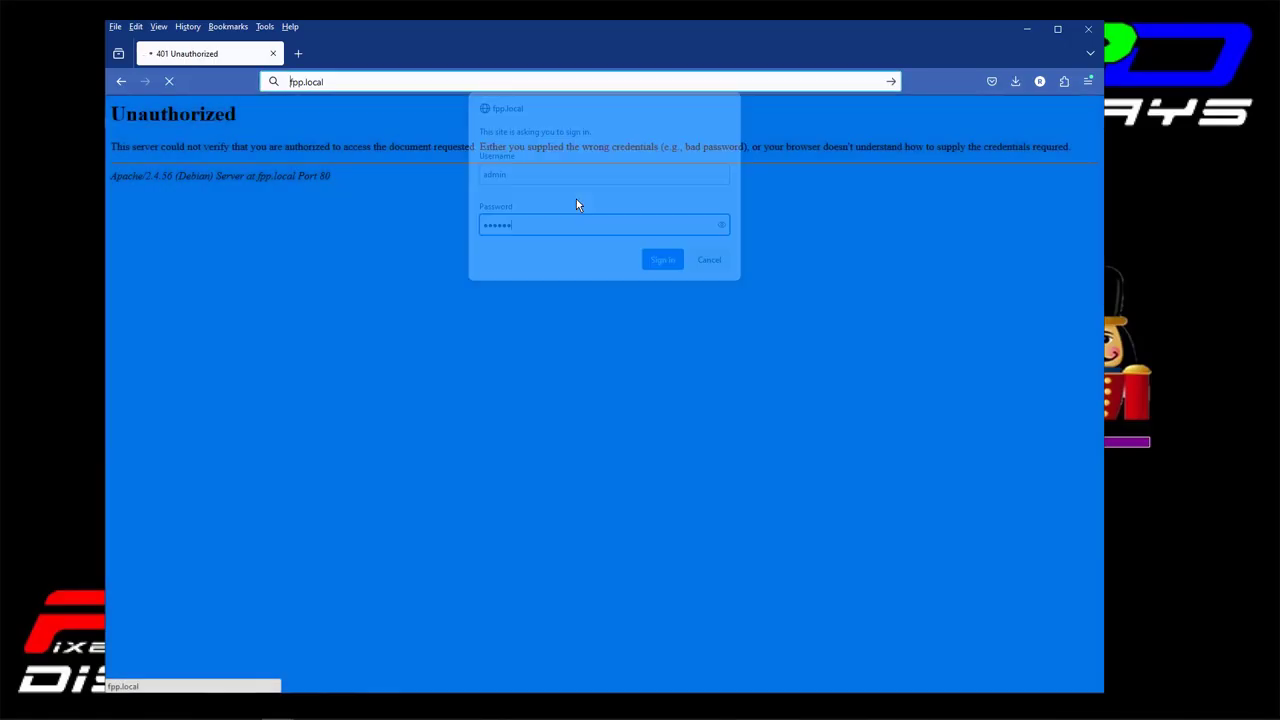
pyautogui.press('Return')
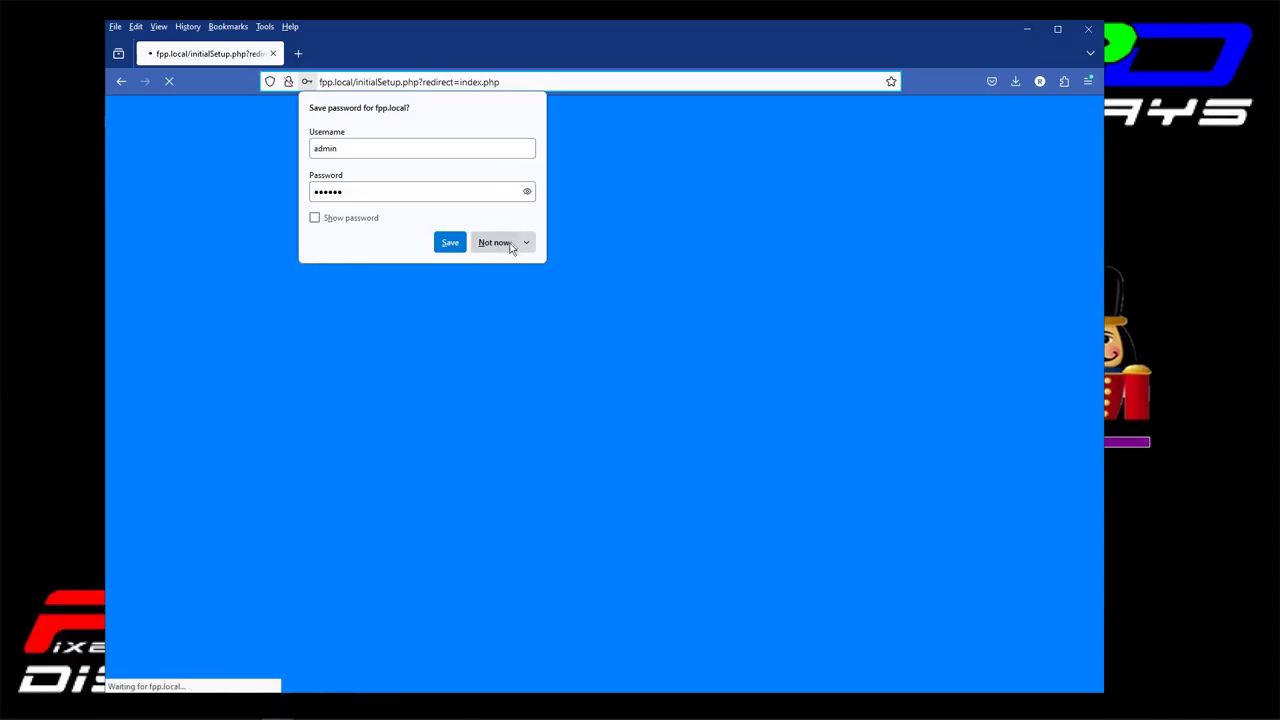
pyautogui.click(488, 244)
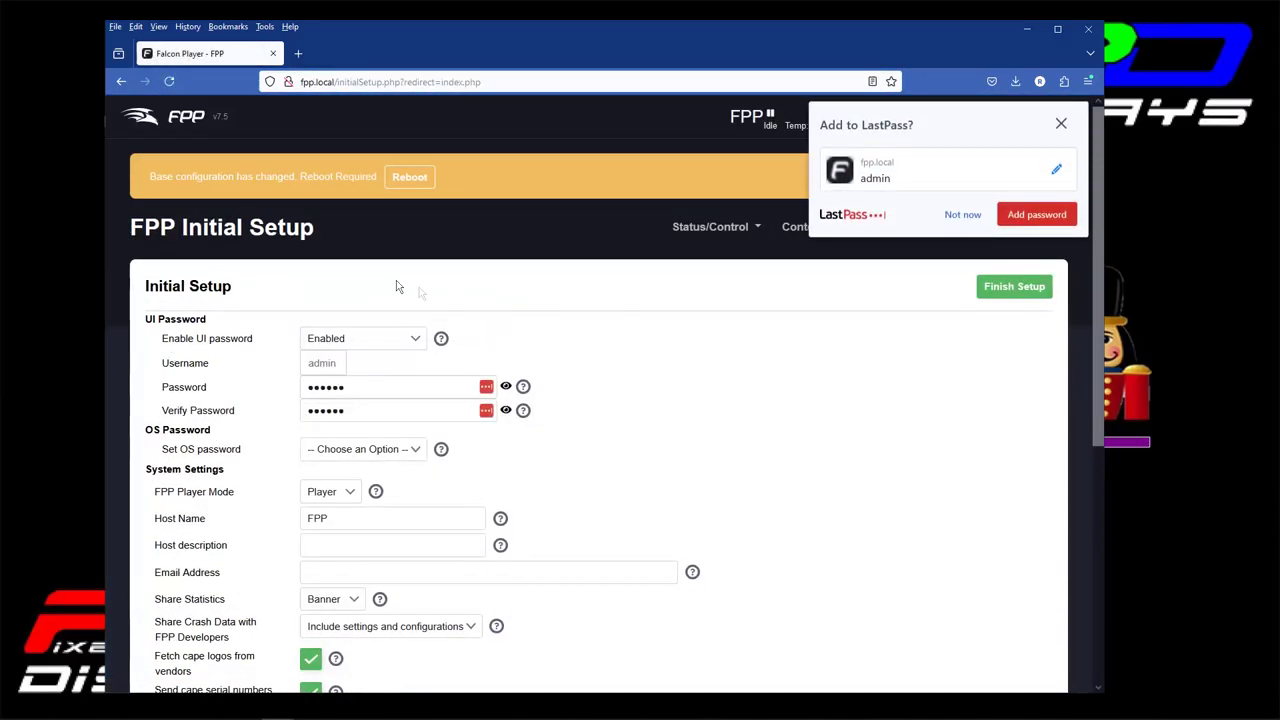
# Set Enable UI password to Disabled and OS password to Default, dismissing LastPass.
pyautogui.click(380, 338)
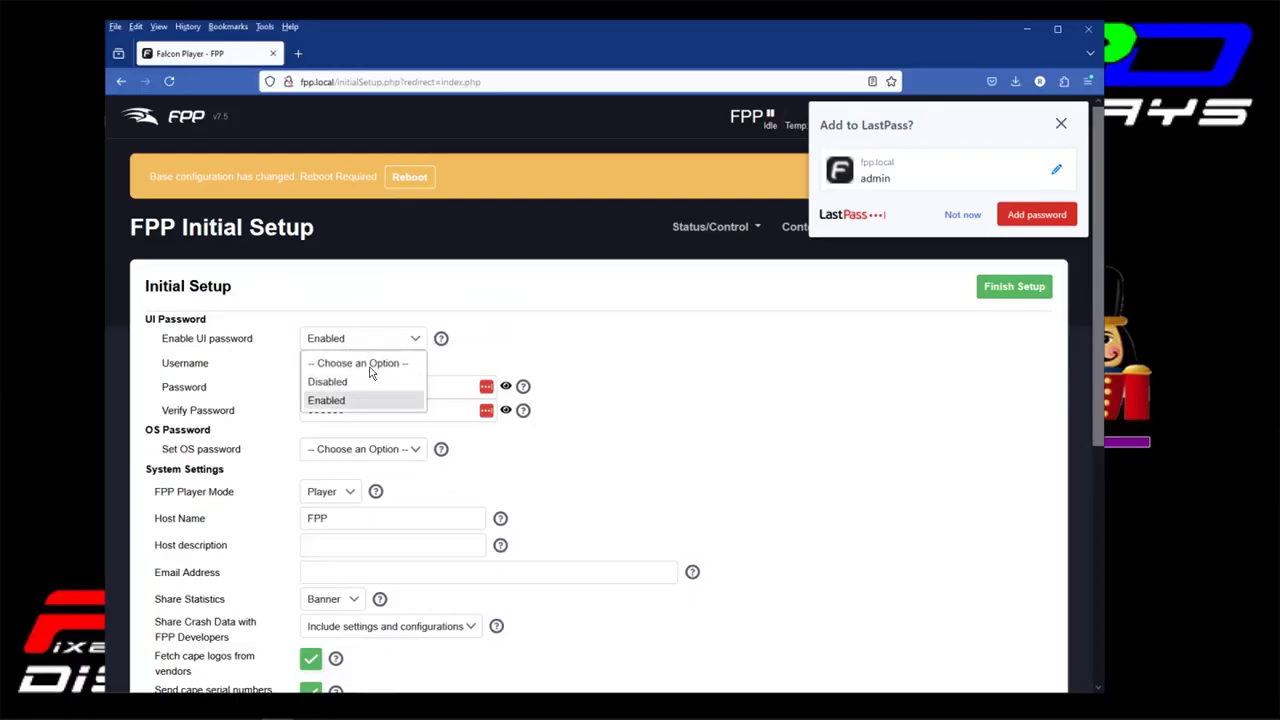
pyautogui.click(370, 381)
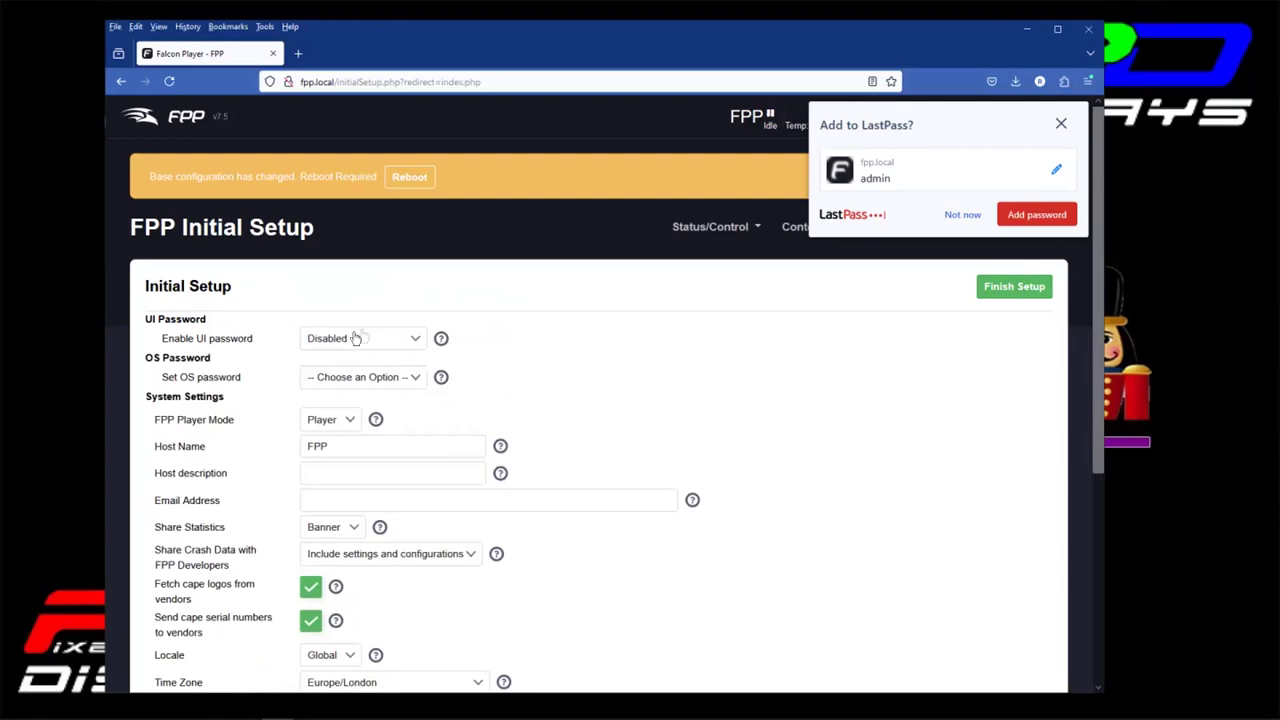
pyautogui.click(360, 387)
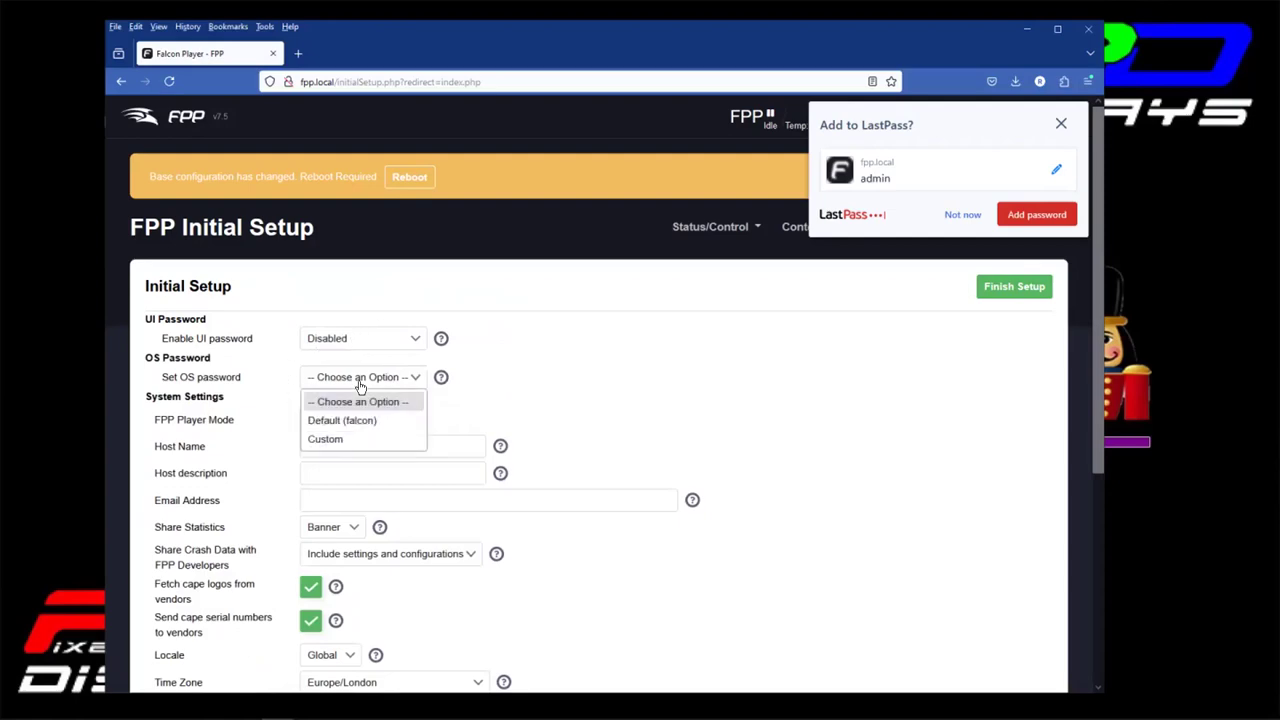
pyautogui.click(457, 400)
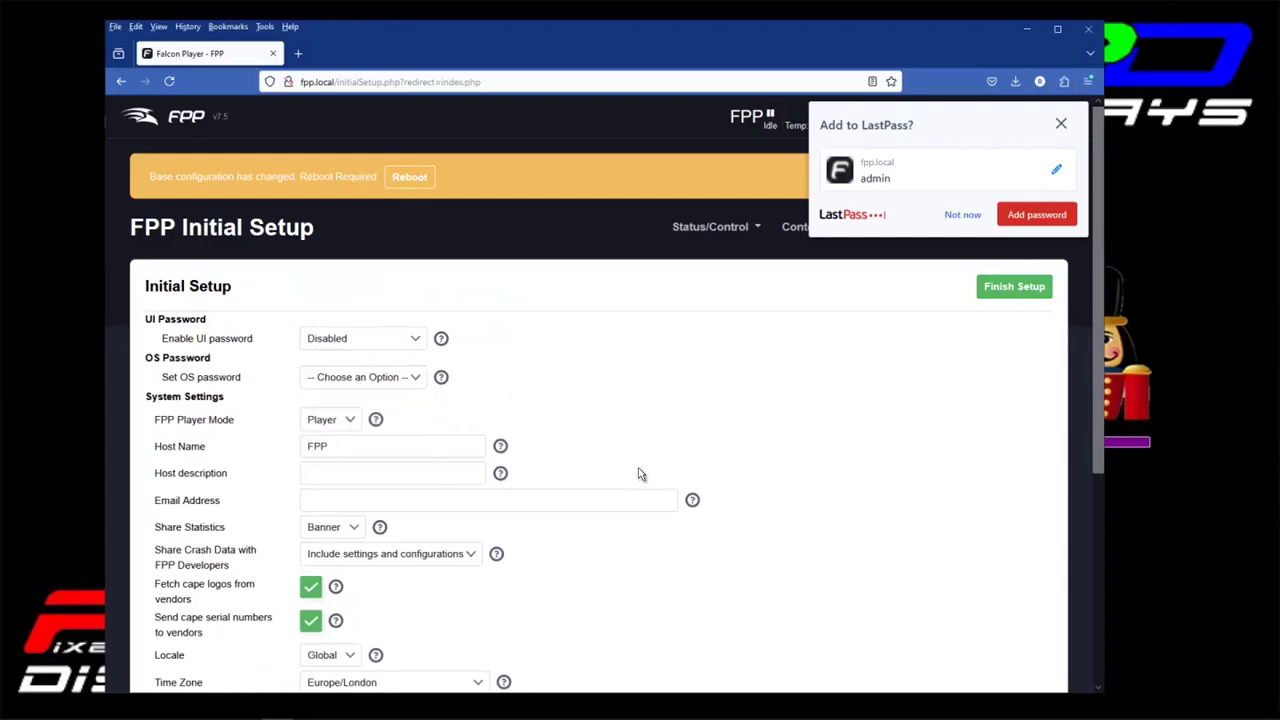
pyautogui.click(394, 380)
pyautogui.click(378, 421)
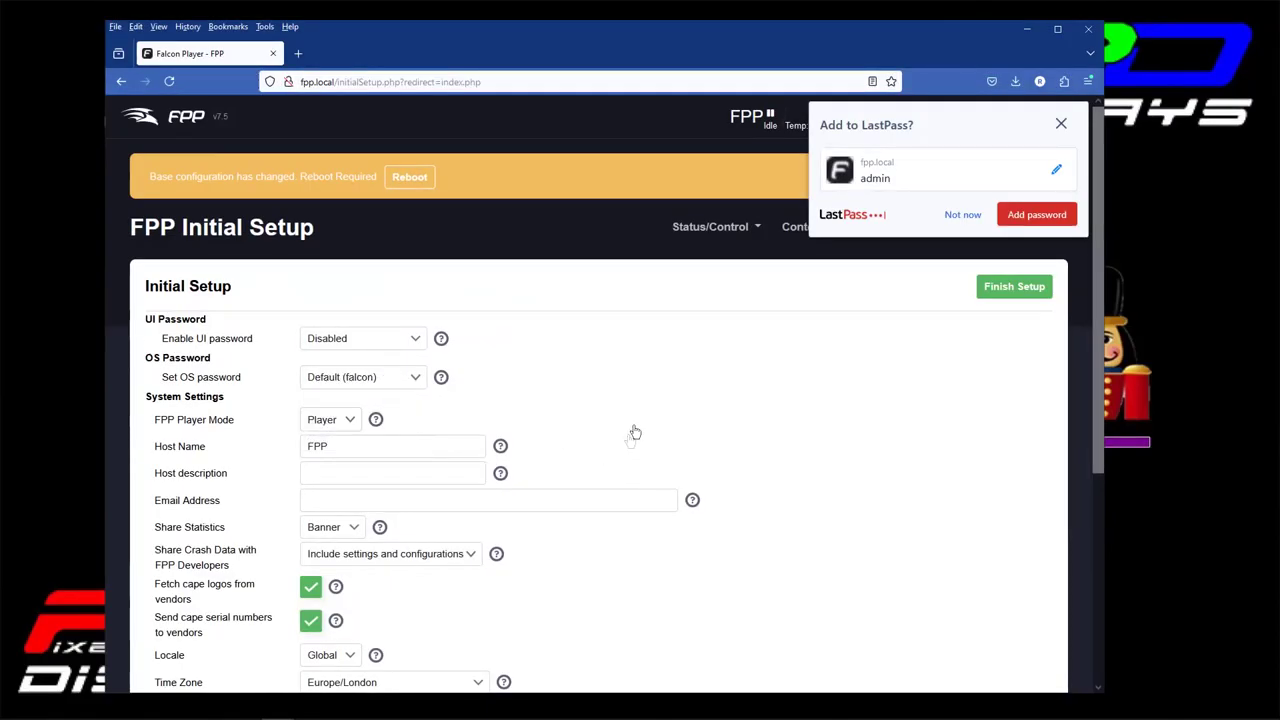
pyautogui.scroll(-2, 638, 429)
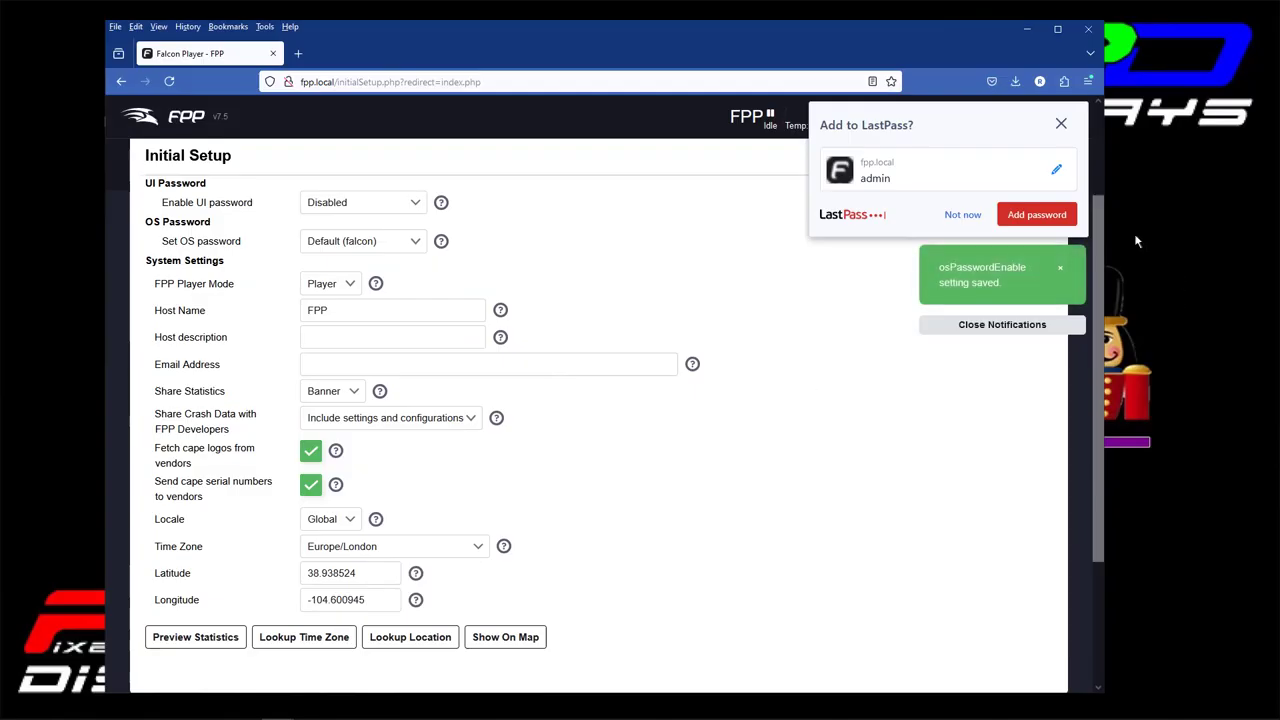
pyautogui.click(962, 215)
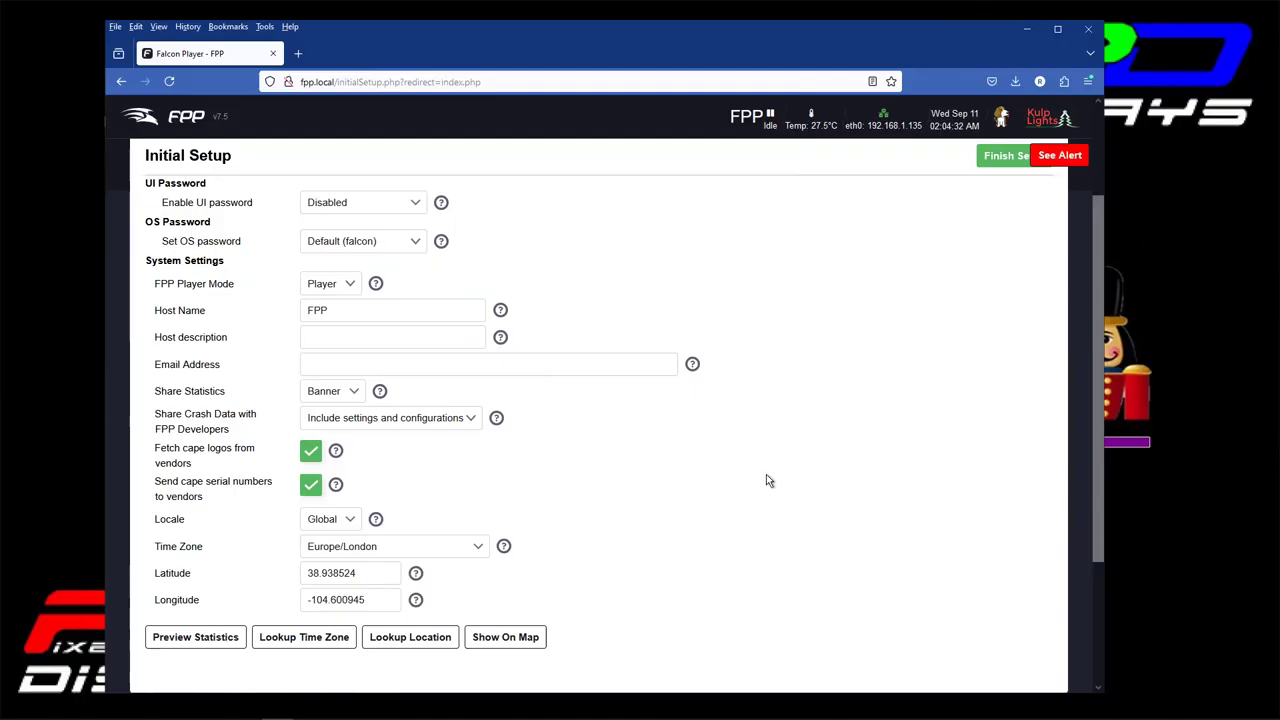
# Set Share Statistics to Enabled, keeping settings and configurations in crash data.
pyautogui.scroll(3, 766, 480)
pyautogui.scroll(-5, 766, 480)
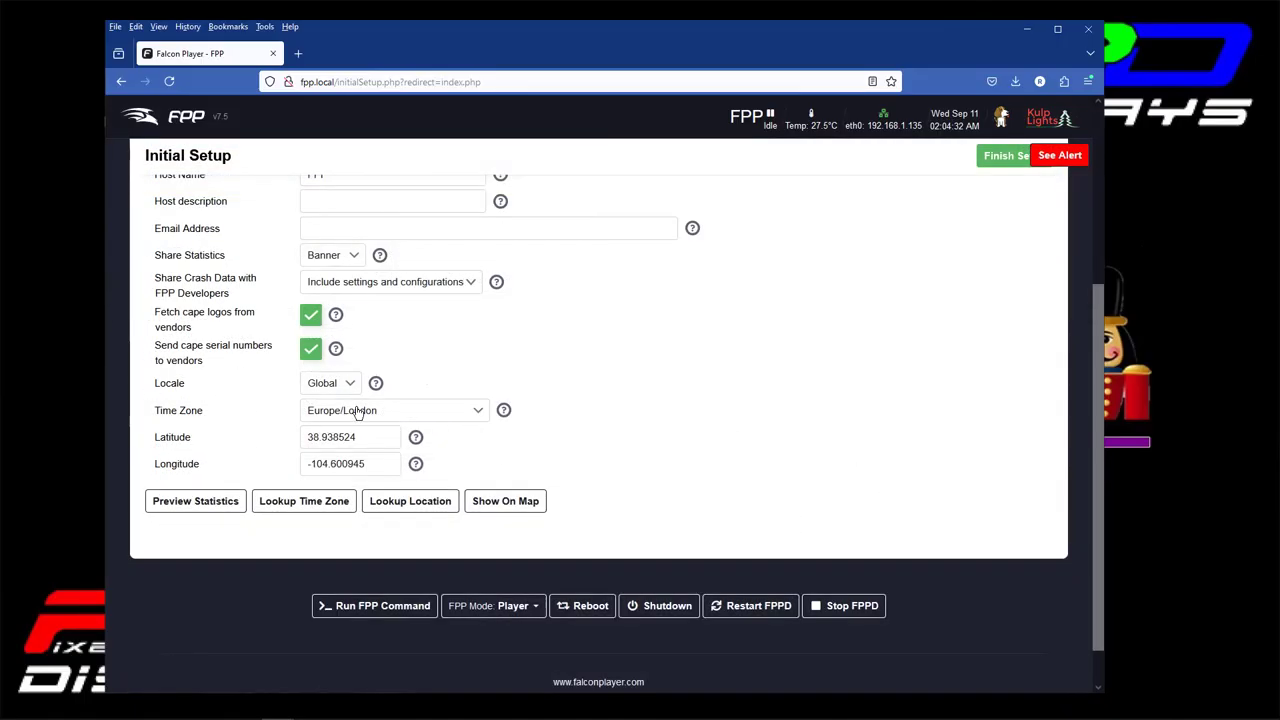
pyautogui.scroll(2, 338, 390)
pyautogui.scroll(2, 338, 390)
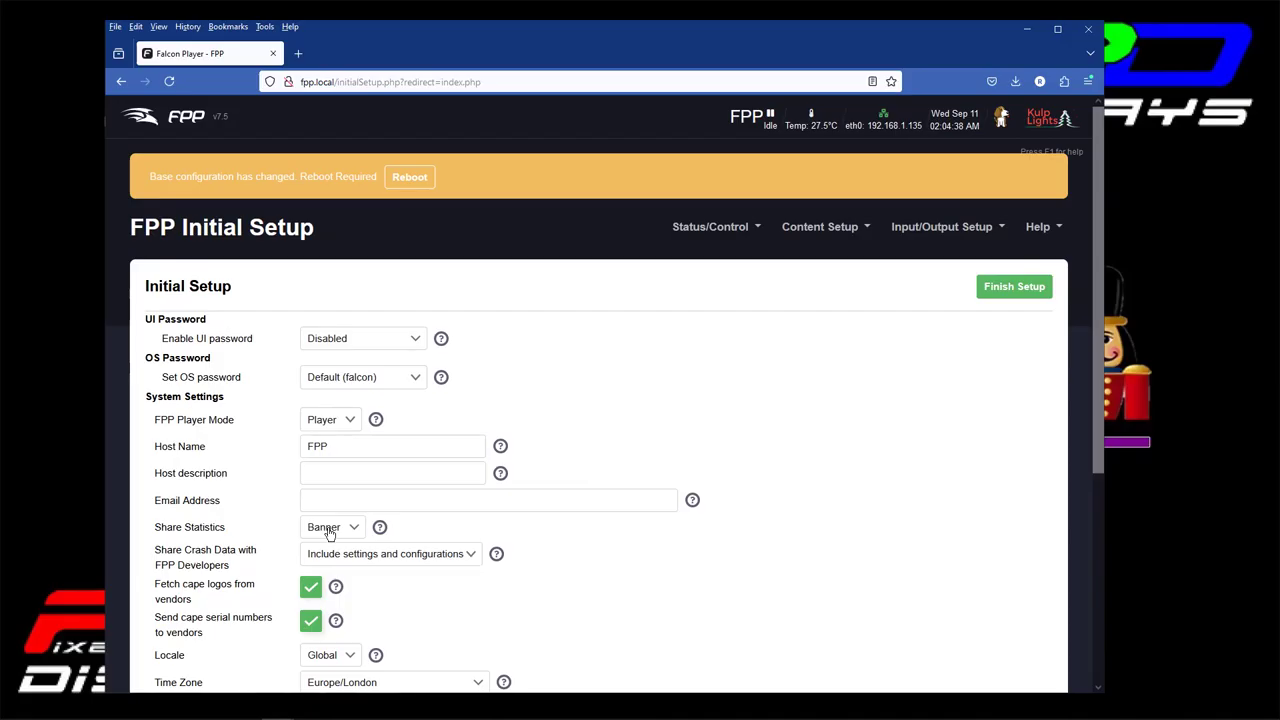
pyautogui.click(328, 533)
pyautogui.click(321, 529)
pyautogui.click(321, 531)
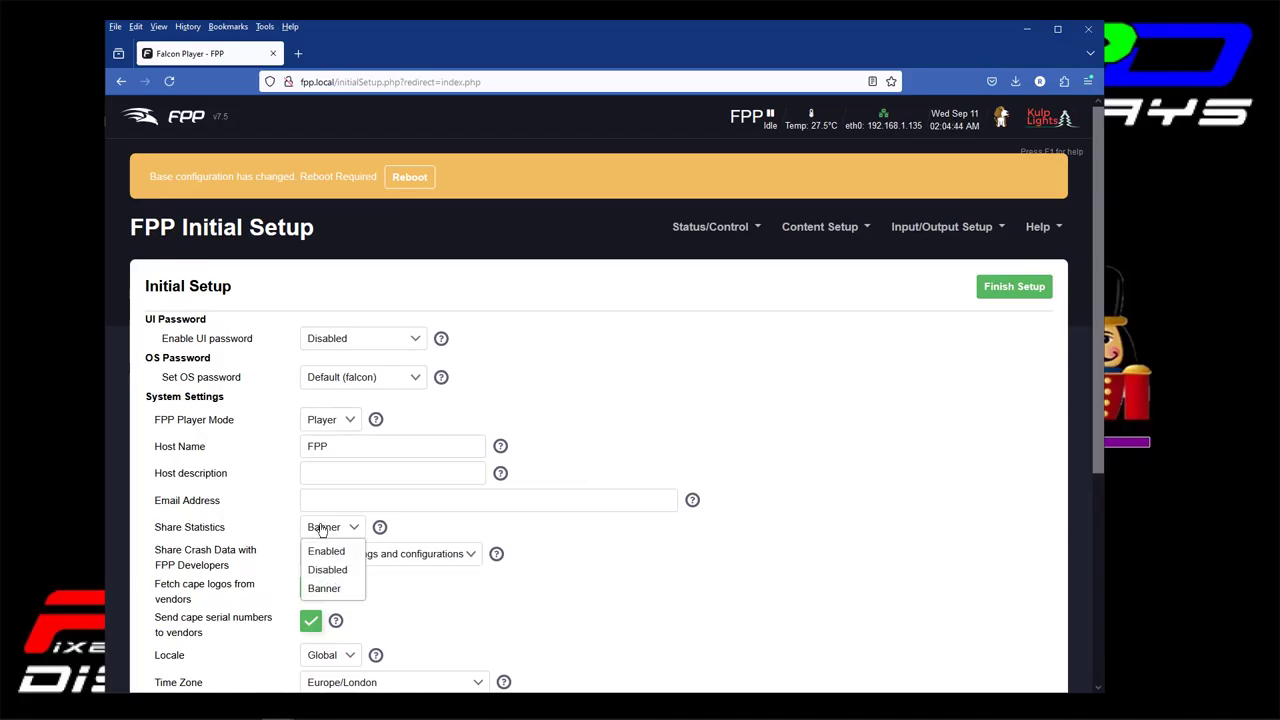
pyautogui.click(318, 552)
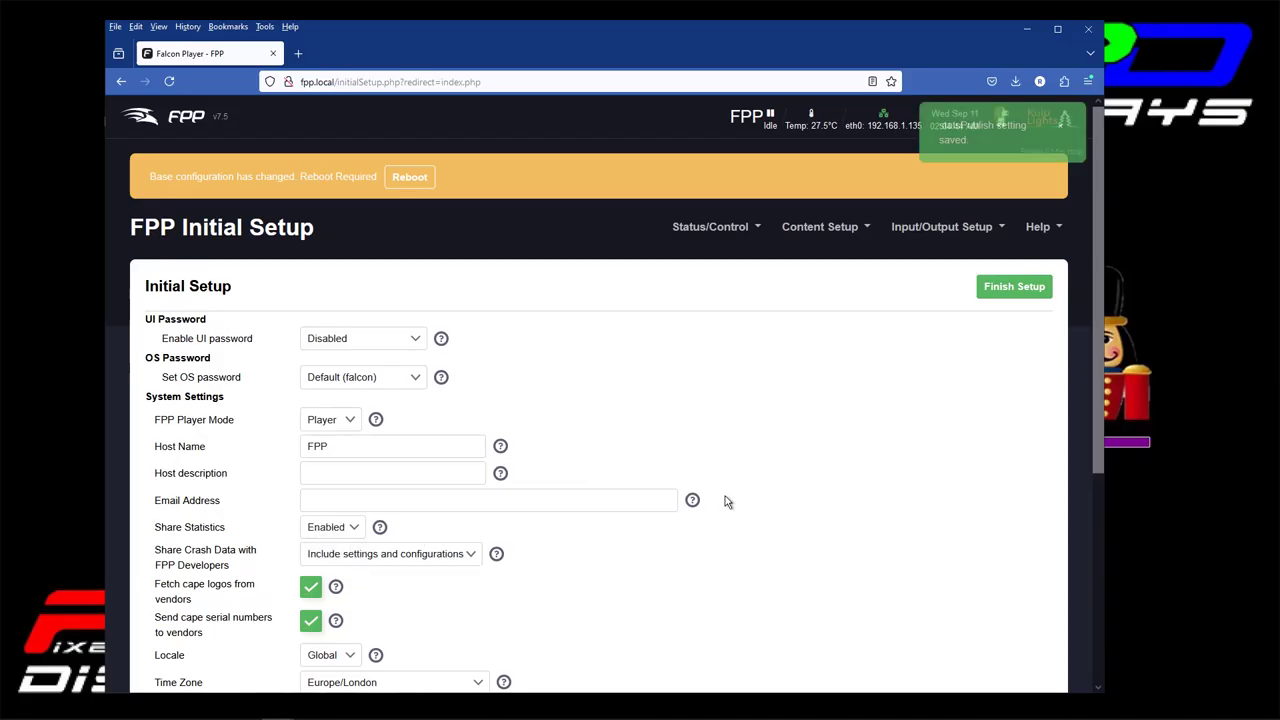
pyautogui.scroll(-3, 522, 553)
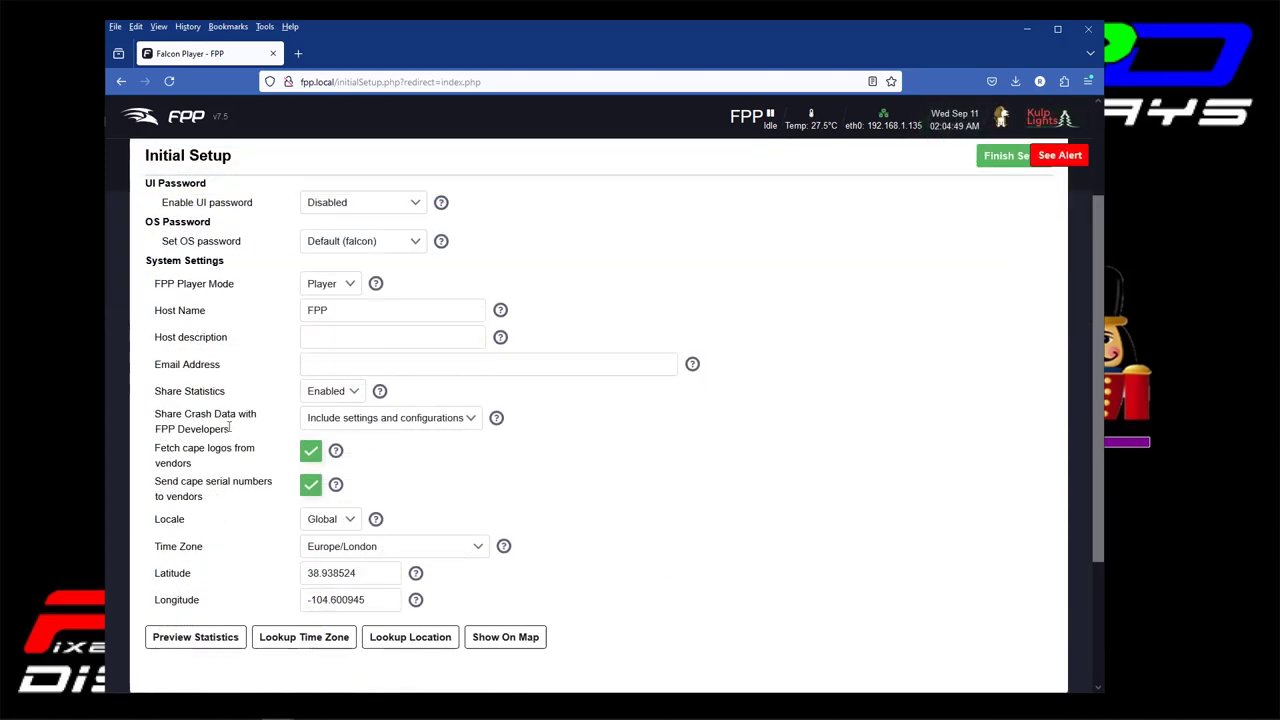
pyautogui.click(378, 420)
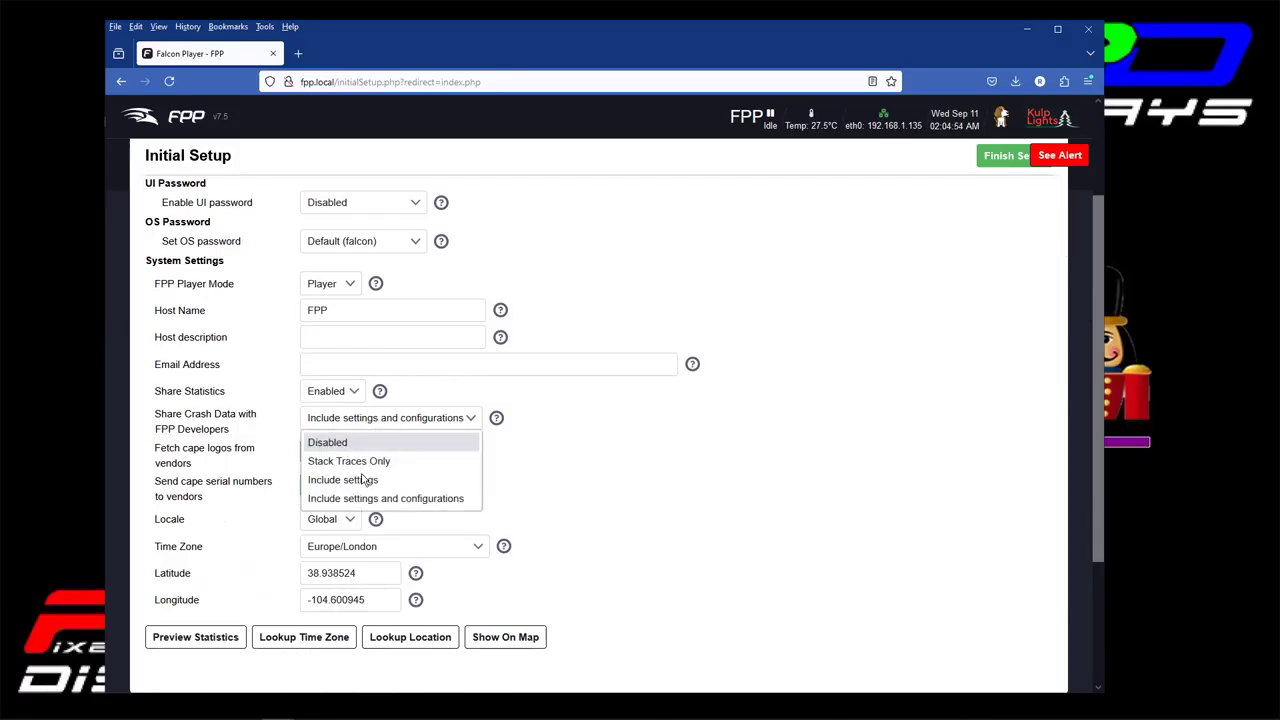
pyautogui.click(358, 425)
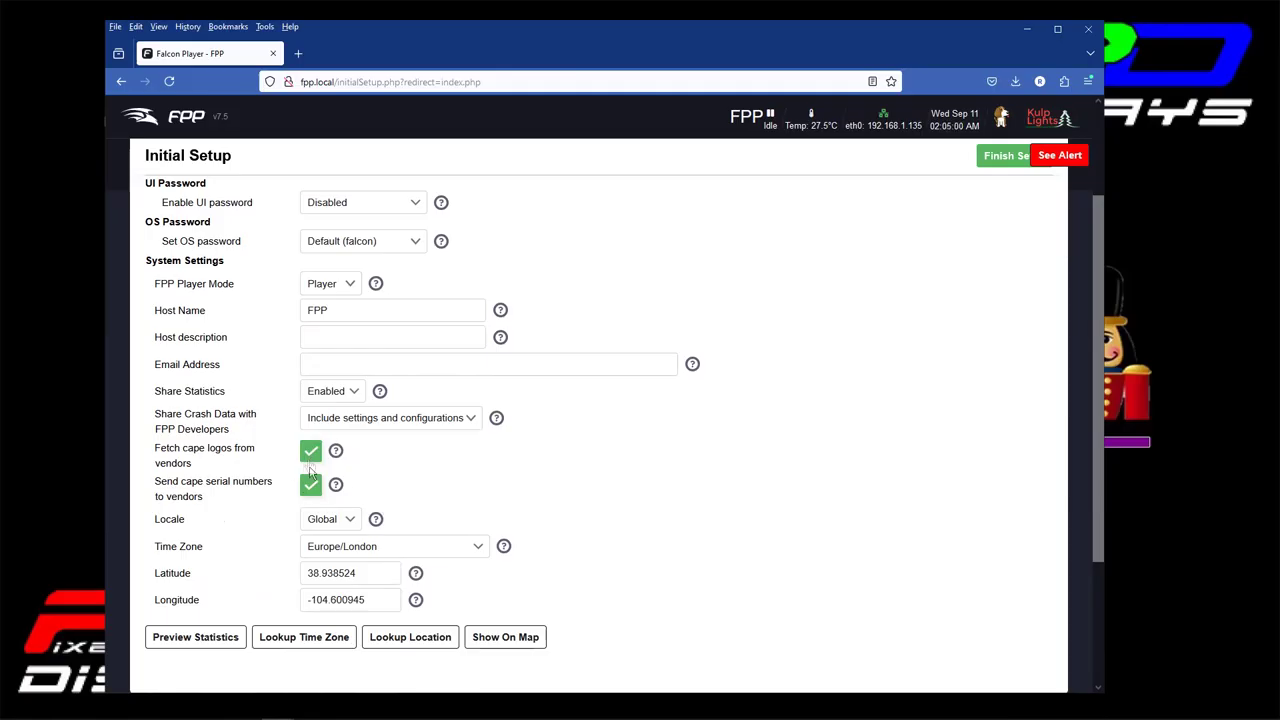
# Look up the time zone from the coordinates, giving America/New_York.
pyautogui.click(293, 642)
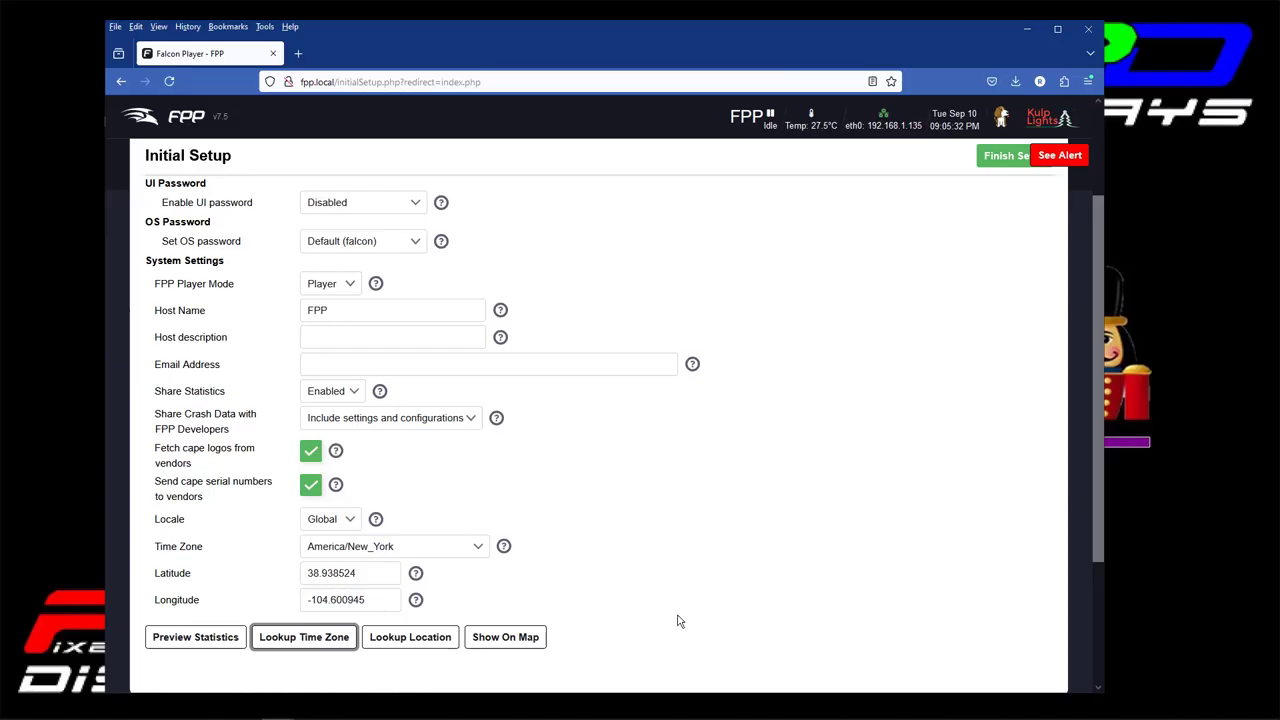
pyautogui.scroll(3, 827, 473)
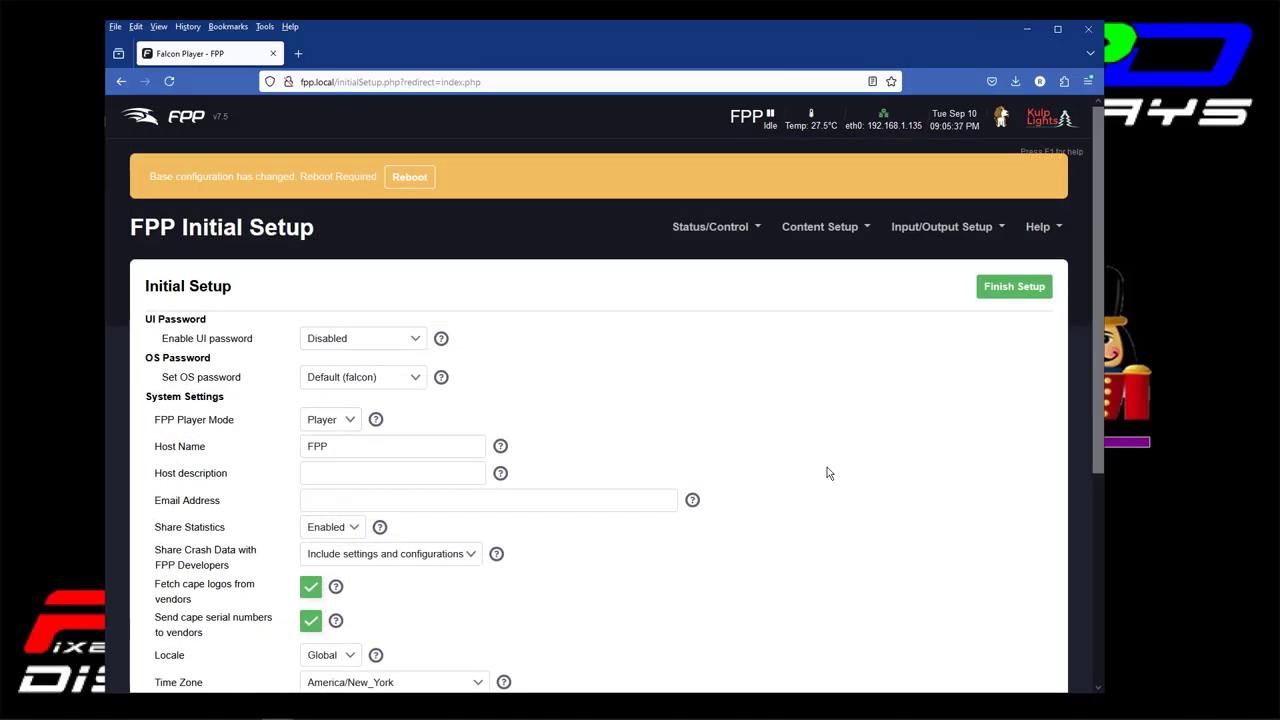
pyautogui.scroll(-3, 827, 467)
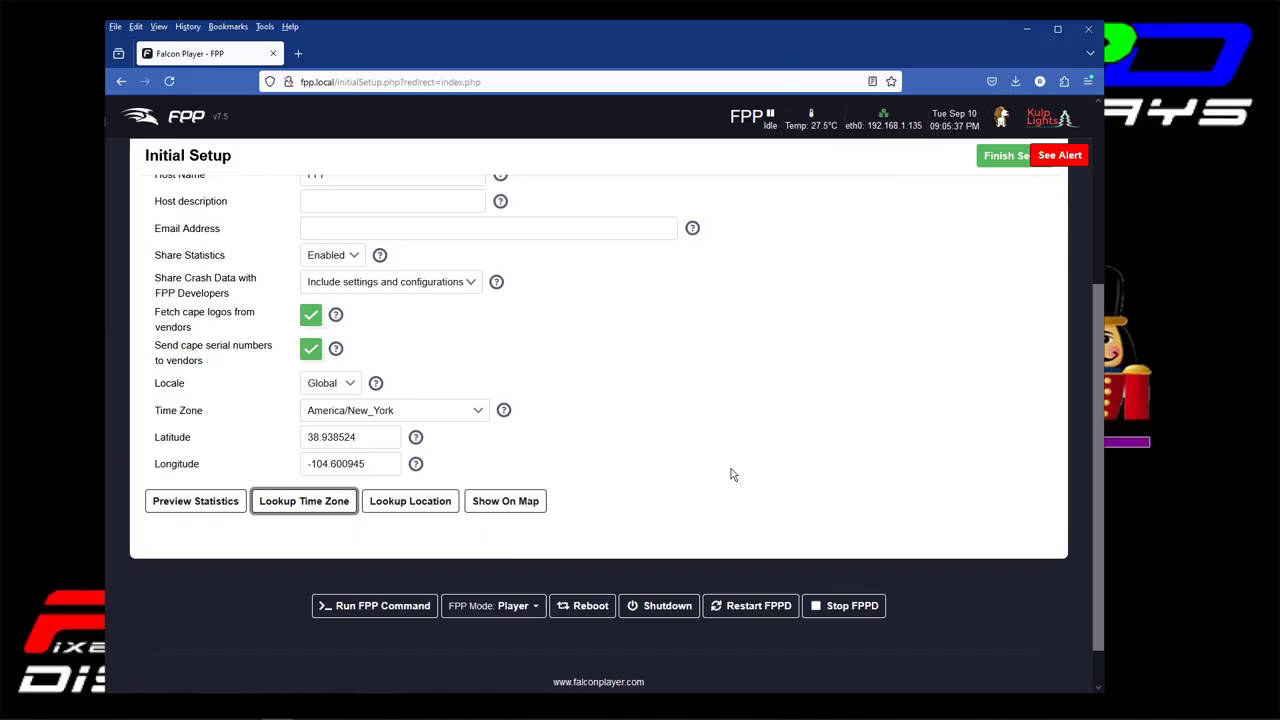
pyautogui.scroll(3, 731, 474)
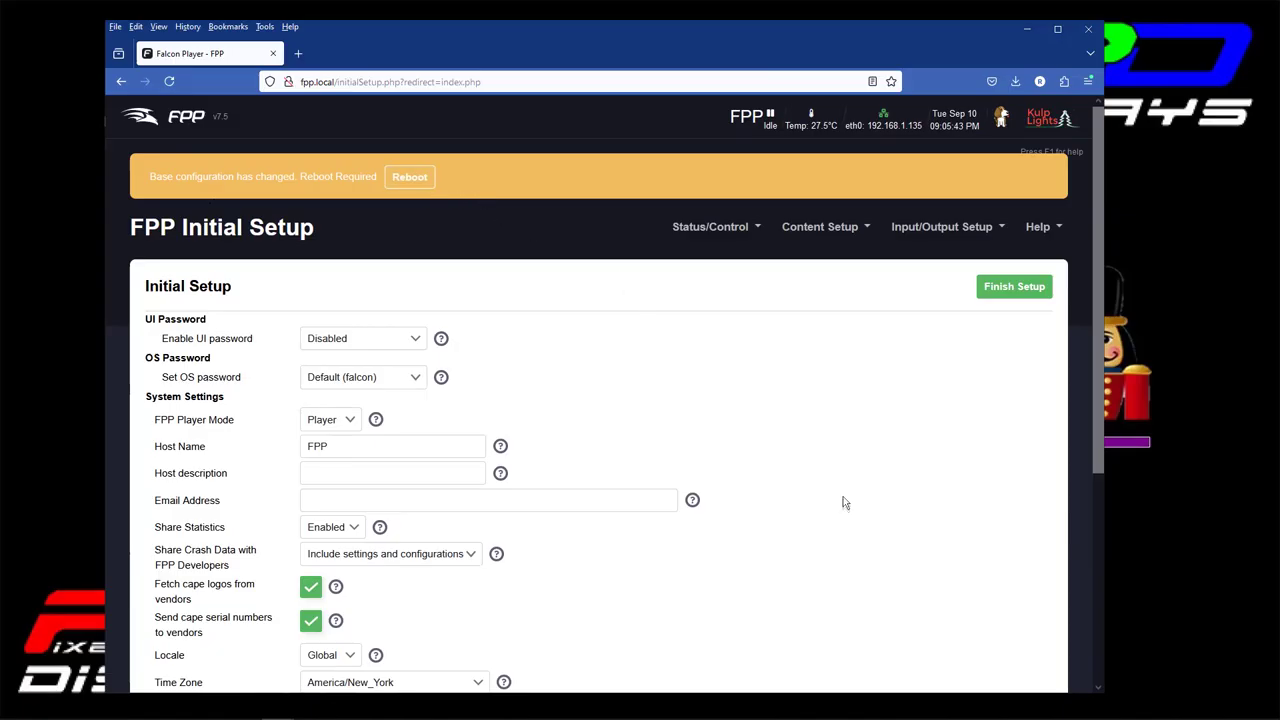
# Click Finish Setup, decline saving the login, and follow the SD card alert's Storage Settings link.
pyautogui.click(993, 290)
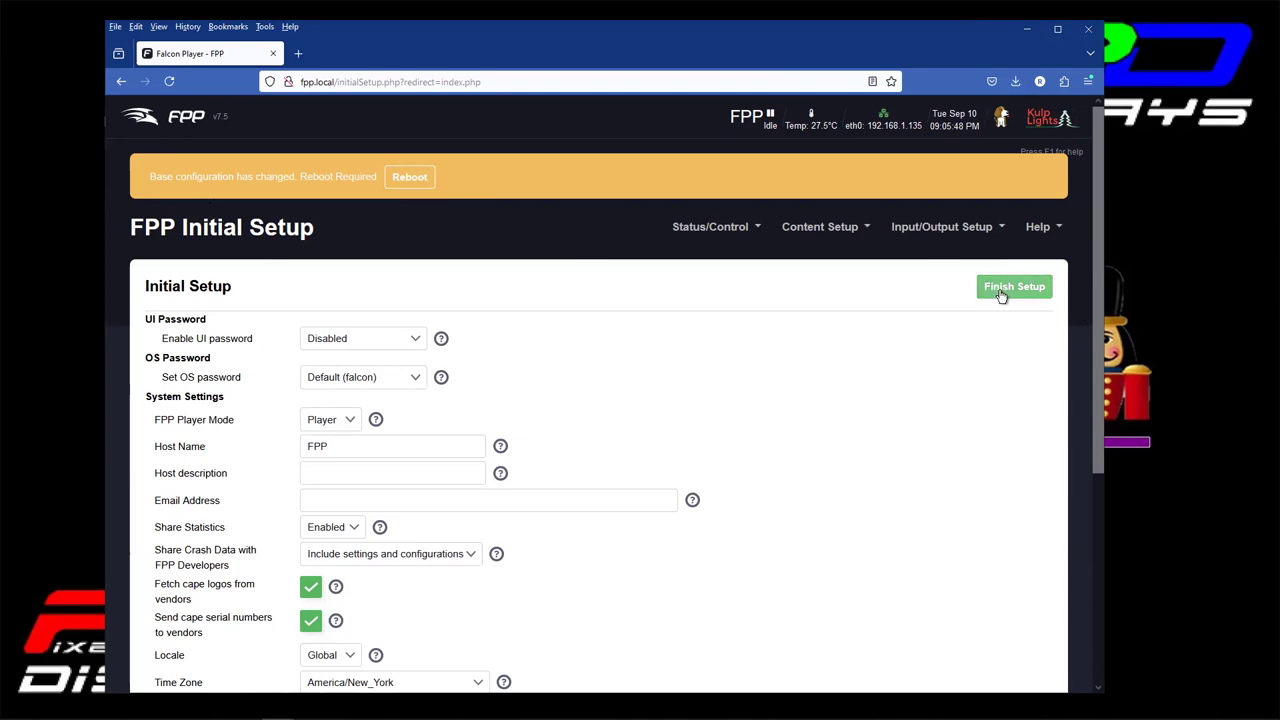
pyautogui.click(506, 243)
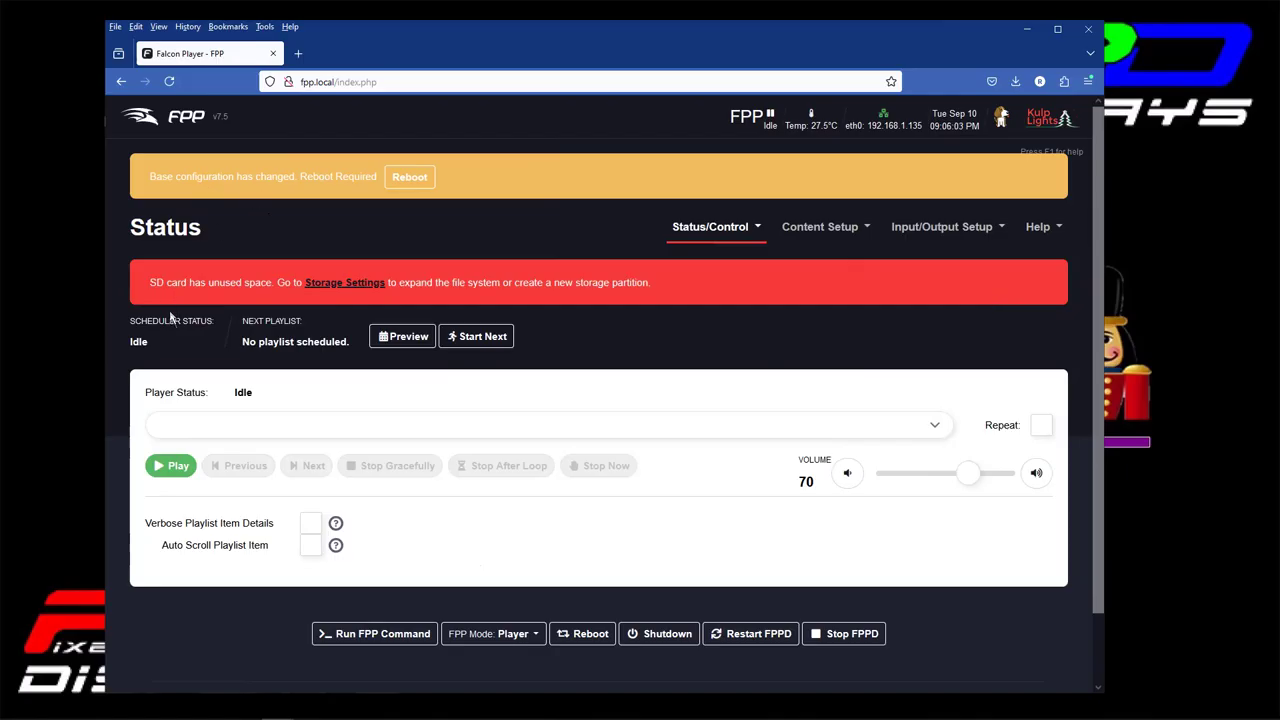
pyautogui.click(367, 285)
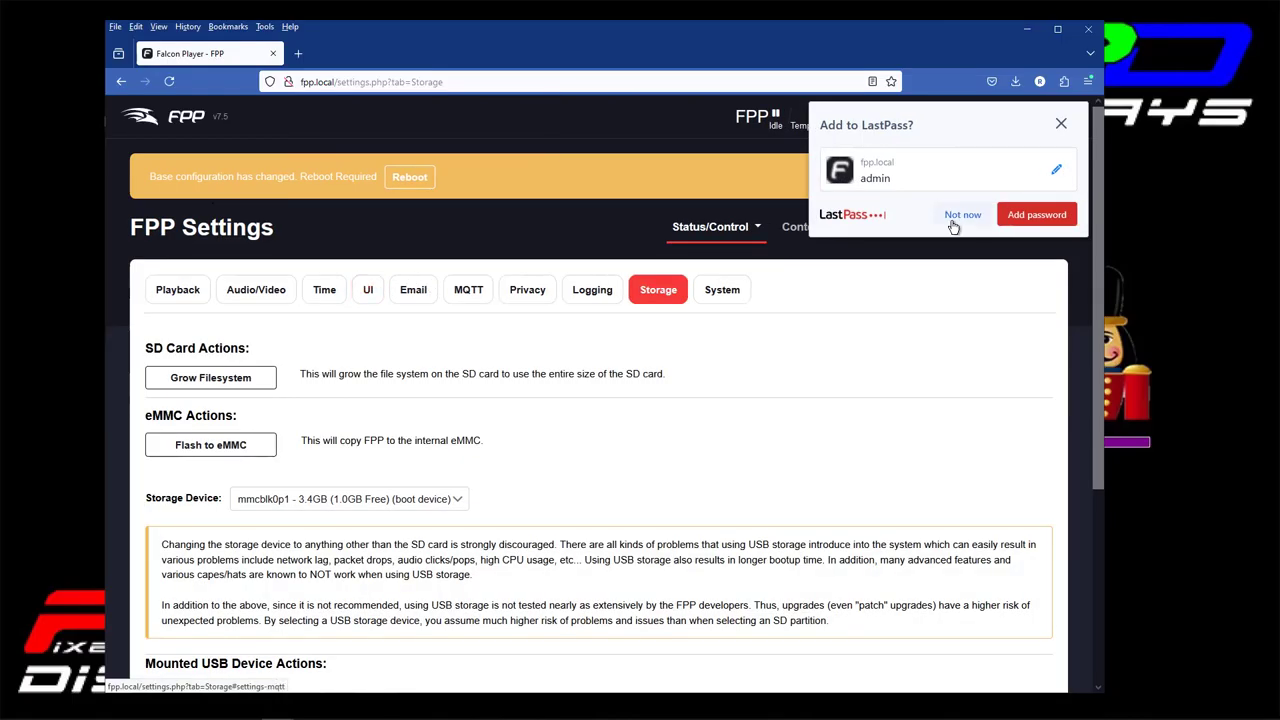
# Run Grow Filesystem on the SD card, expanding it from 3.4GB to 29.1GB.
pyautogui.click(953, 222)
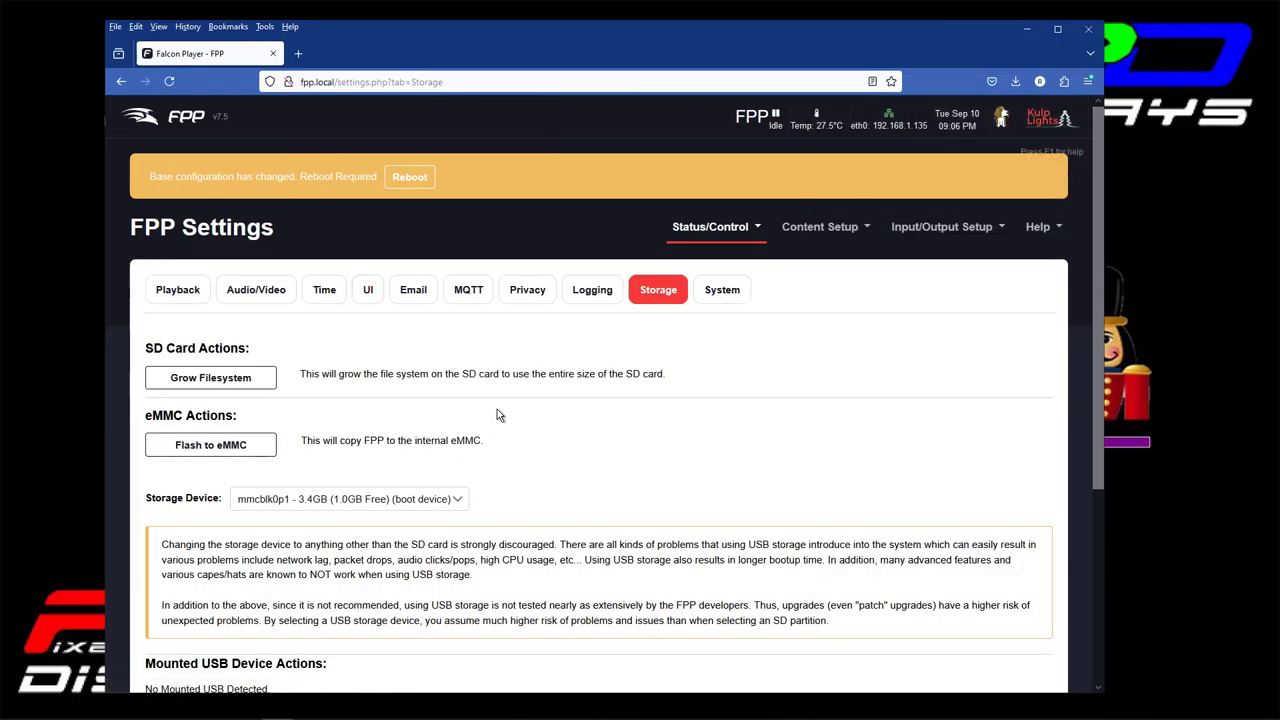
pyautogui.scroll(-1, 349, 413)
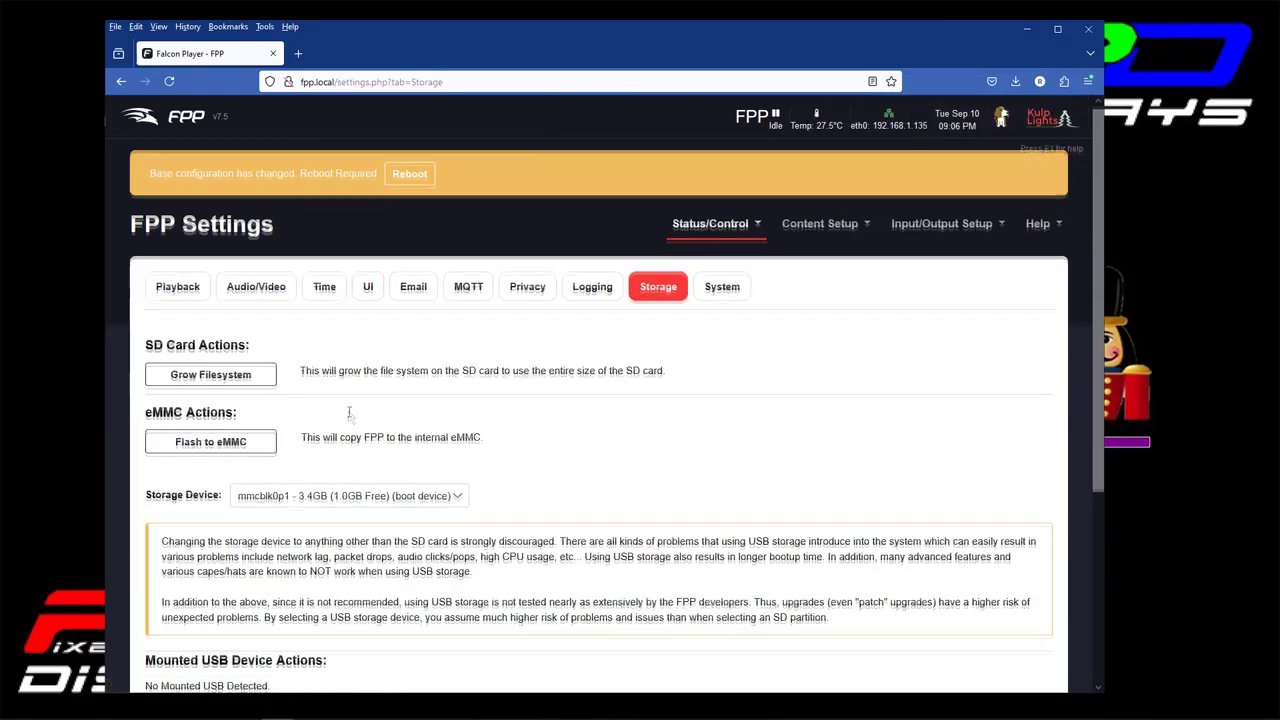
pyautogui.scroll(-1, 349, 413)
pyautogui.scroll(1, 349, 413)
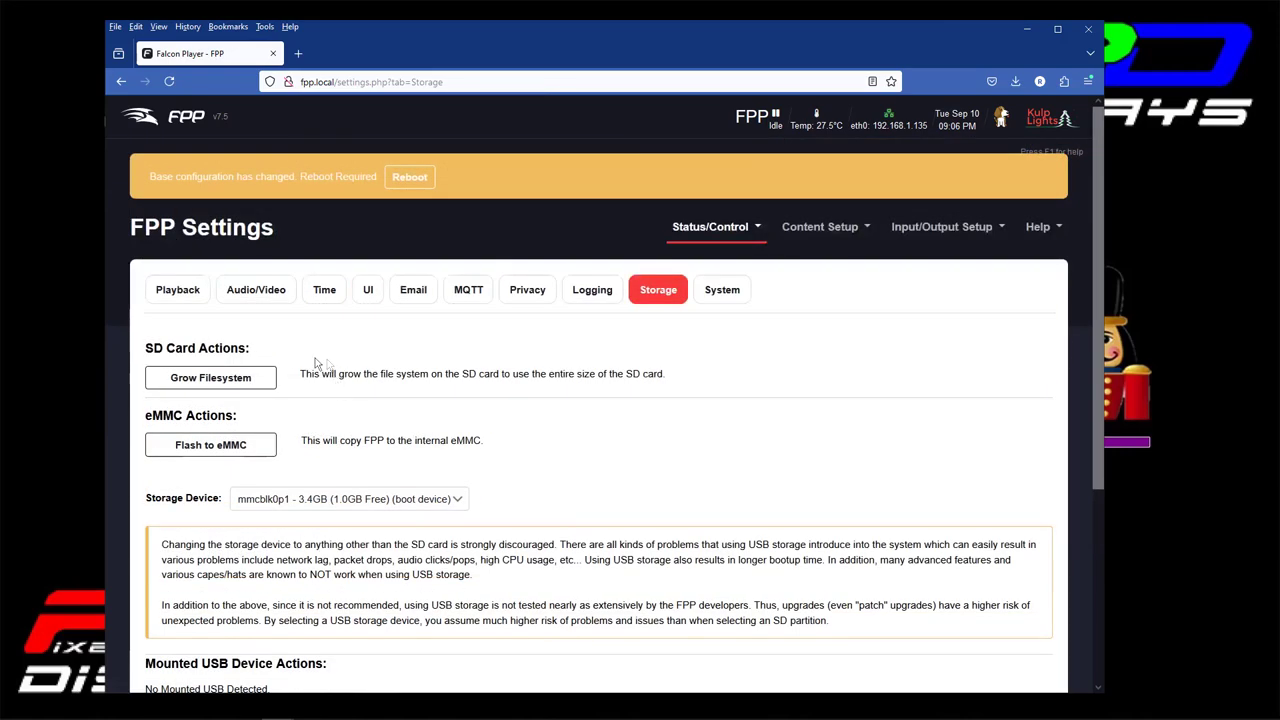
pyautogui.click(216, 378)
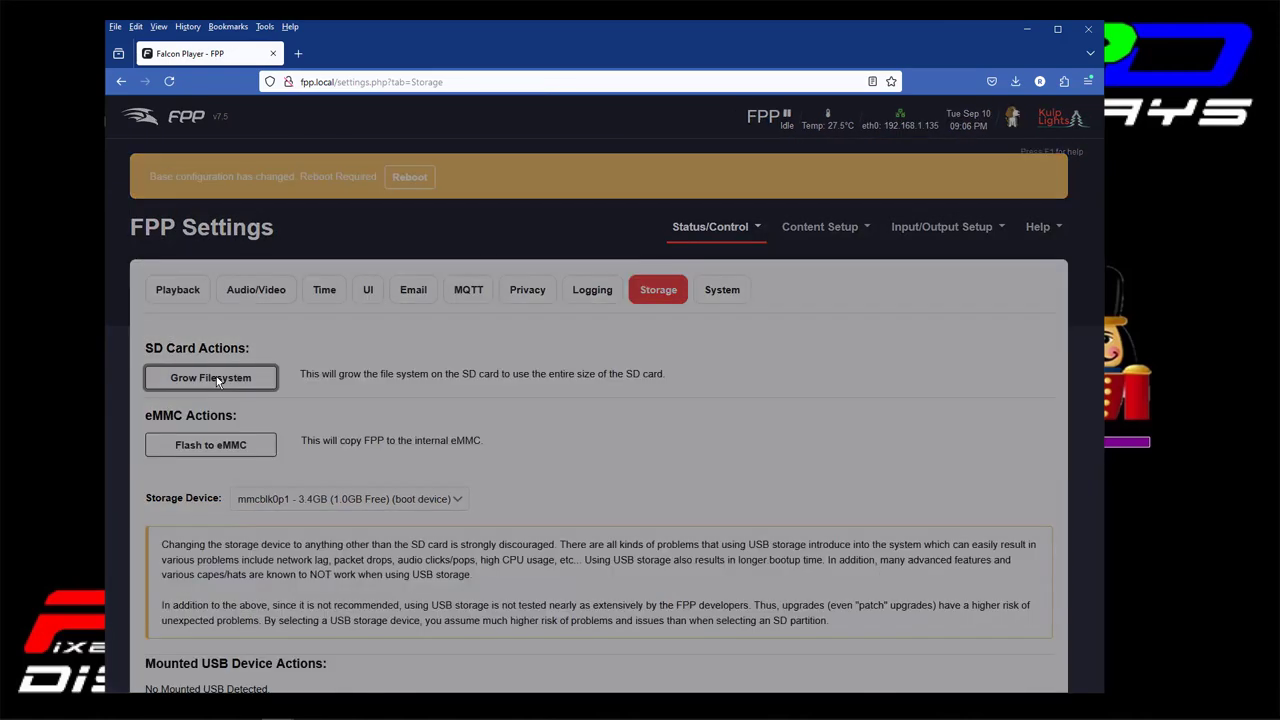
pyautogui.click(737, 304)
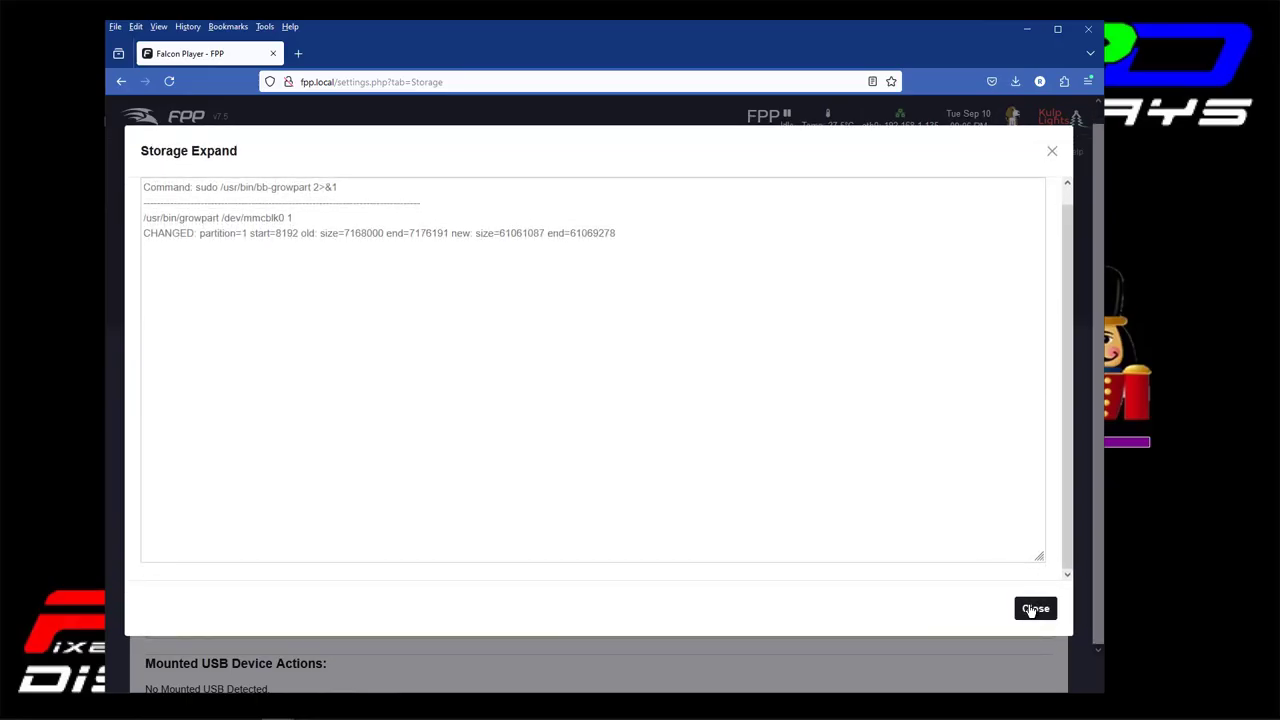
pyautogui.click(1031, 610)
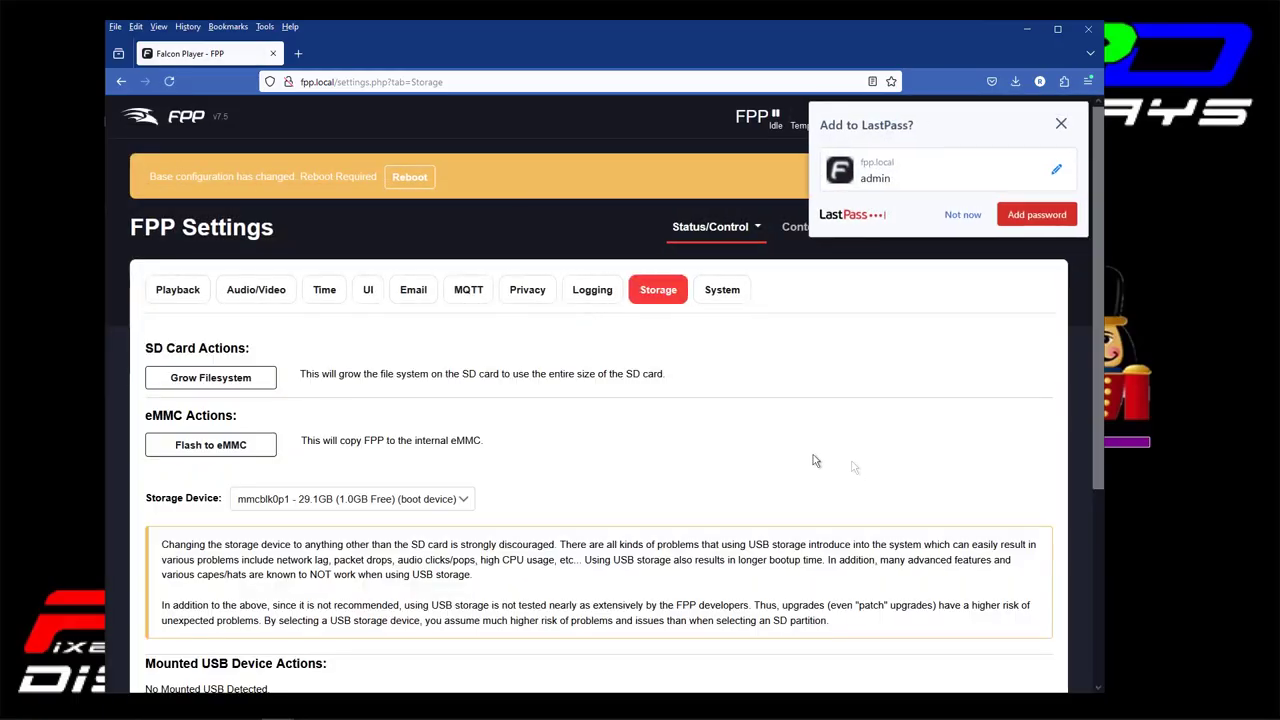
pyautogui.click(962, 214)
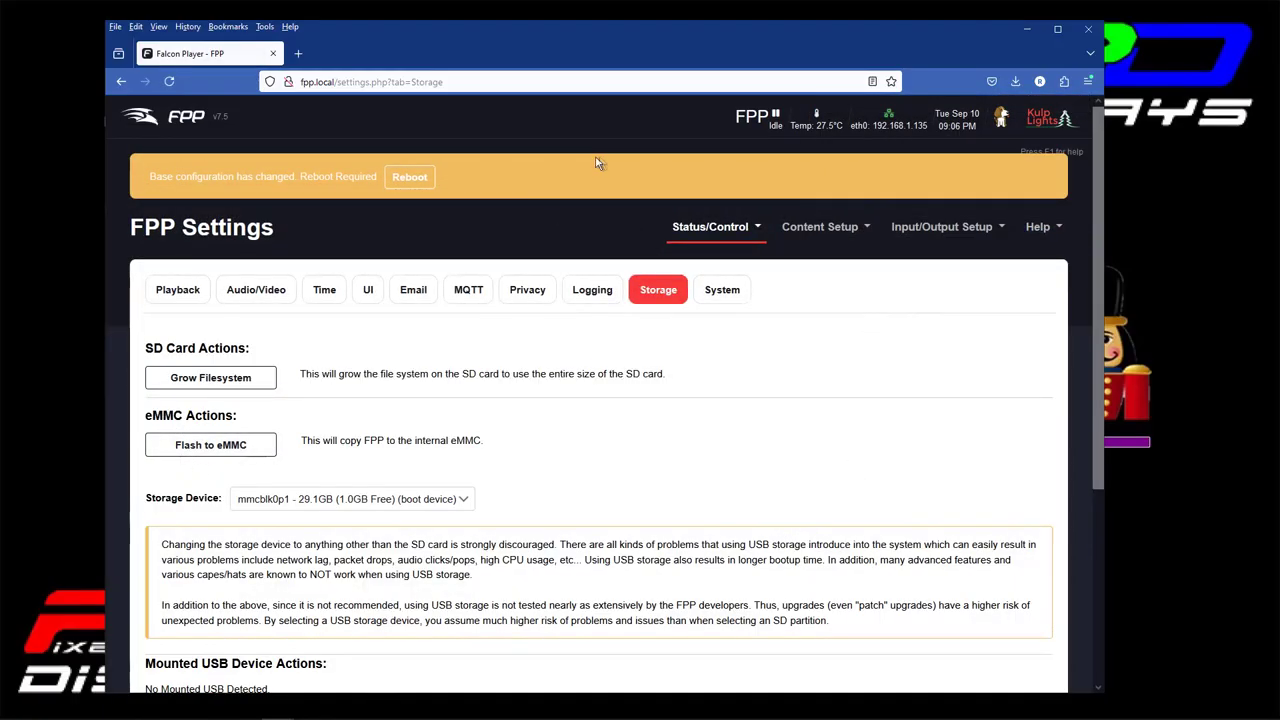
# Reboot the player from the orange banner and confirm with OK.
pyautogui.click(393, 177)
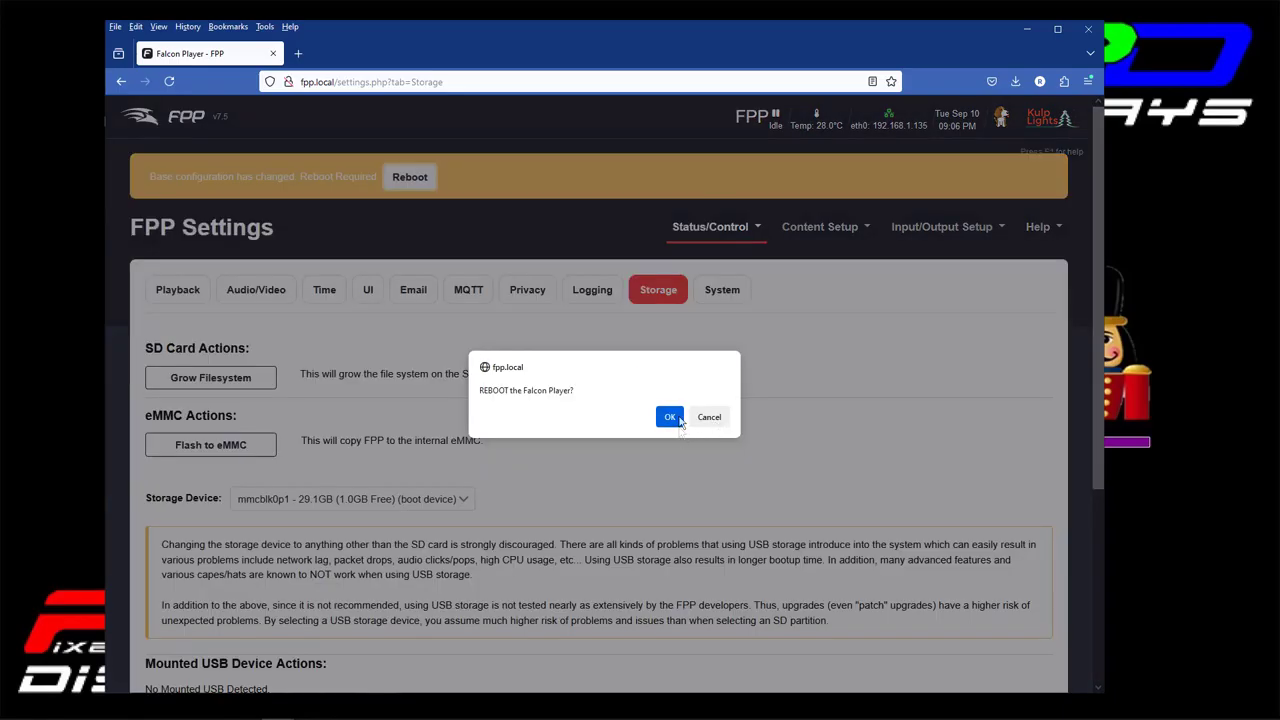
pyautogui.click(669, 416)
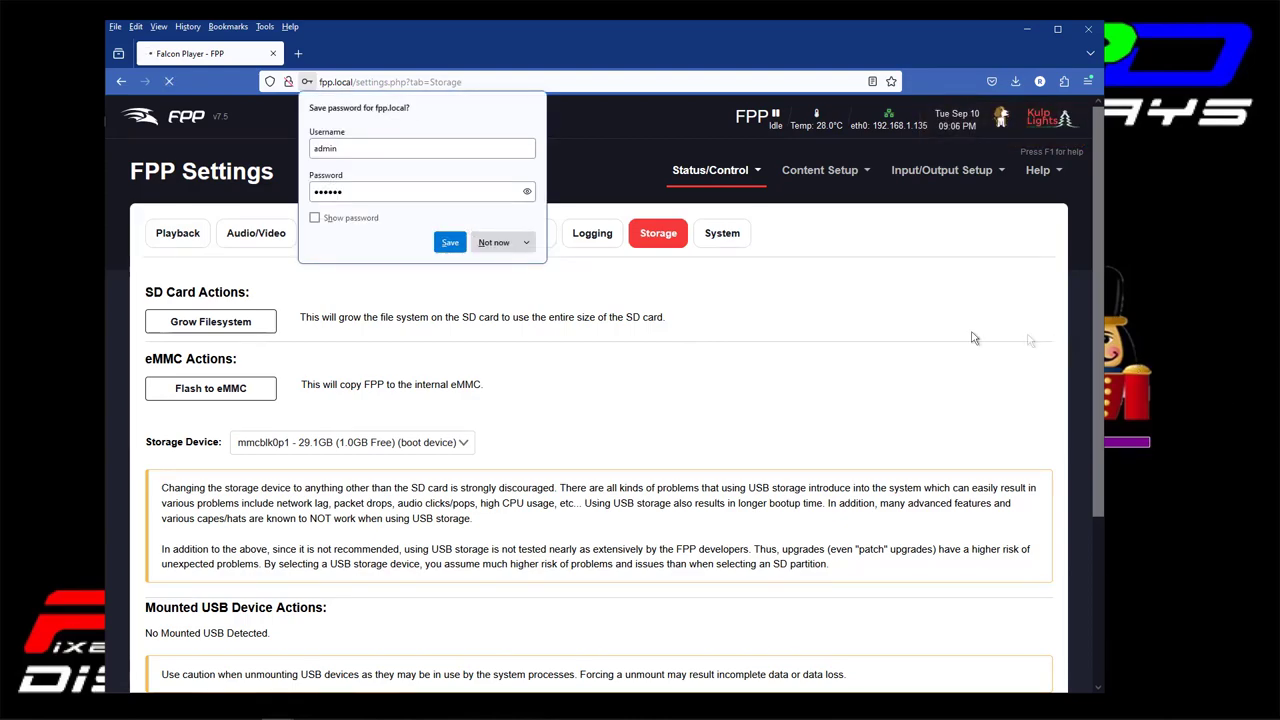
# Decline Firefox's offer to save the fpp.local password.
pyautogui.click(505, 250)
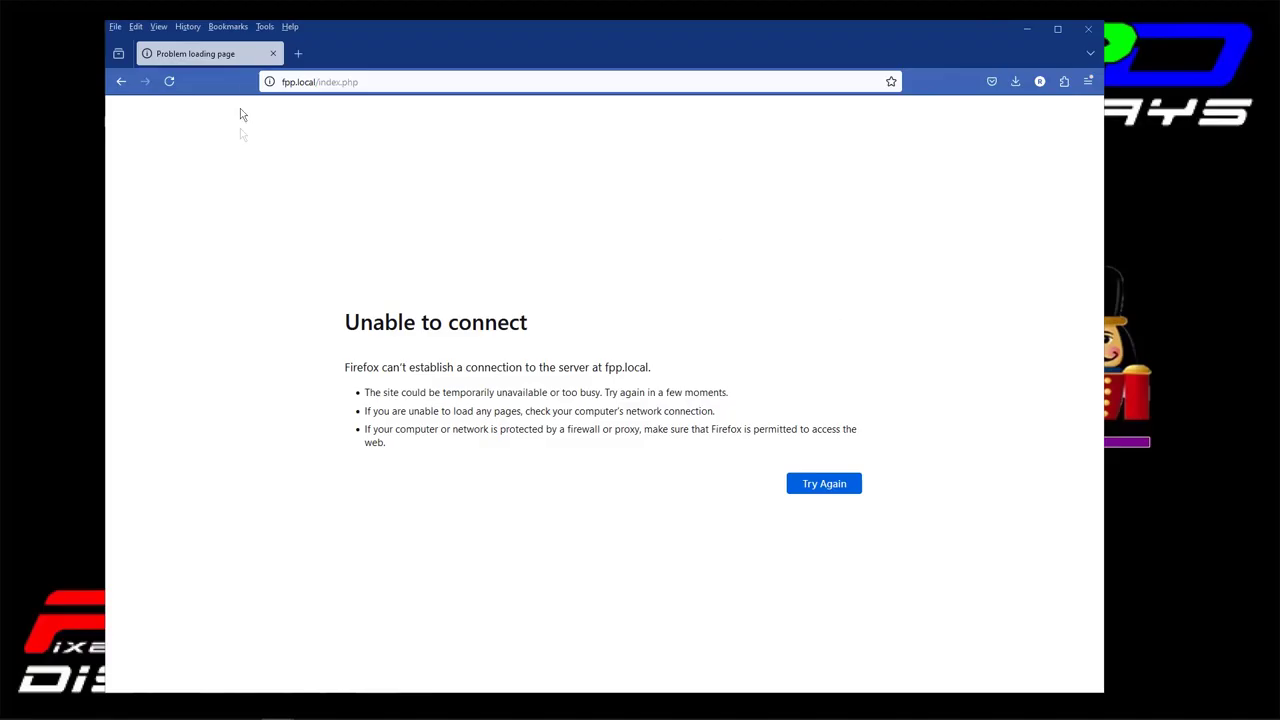
# Open kulplights.com in a new tab and go to the Raspberry Pi Pi-OLED product.
pyautogui.click(298, 54)
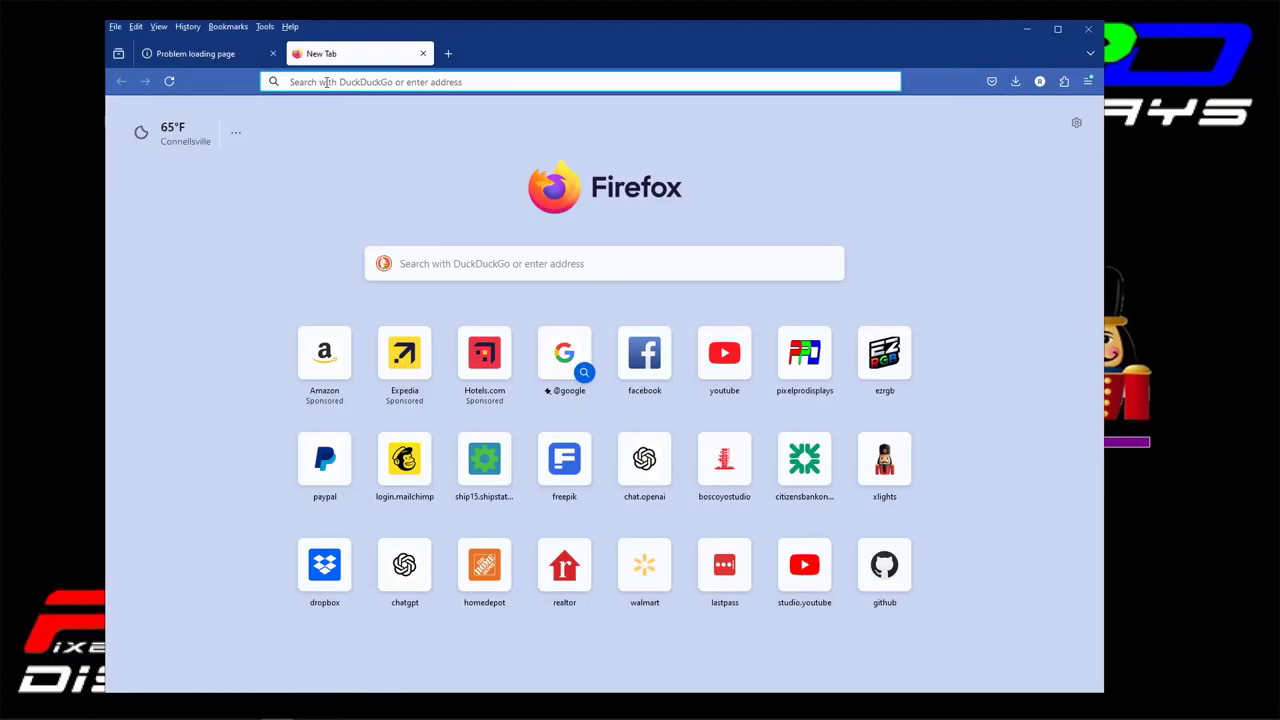
pyautogui.click(327, 82)
pyautogui.write('kulplights.com/')
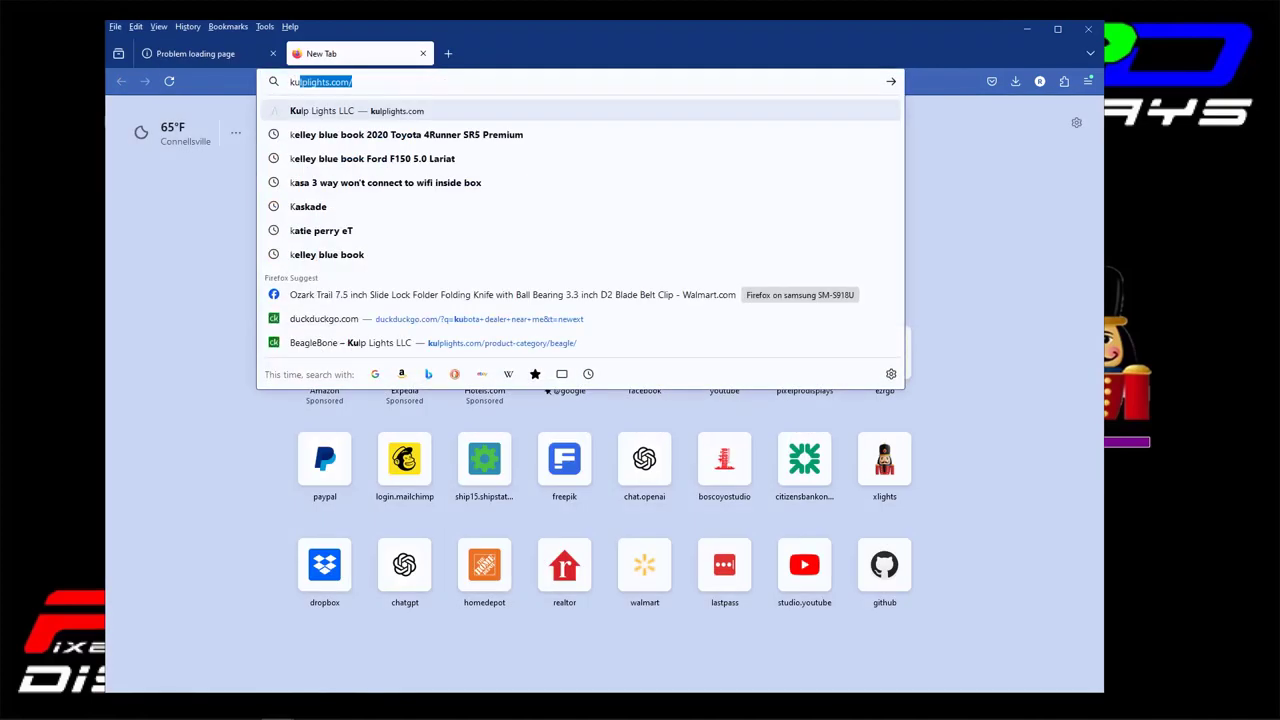
pyautogui.press('Return')
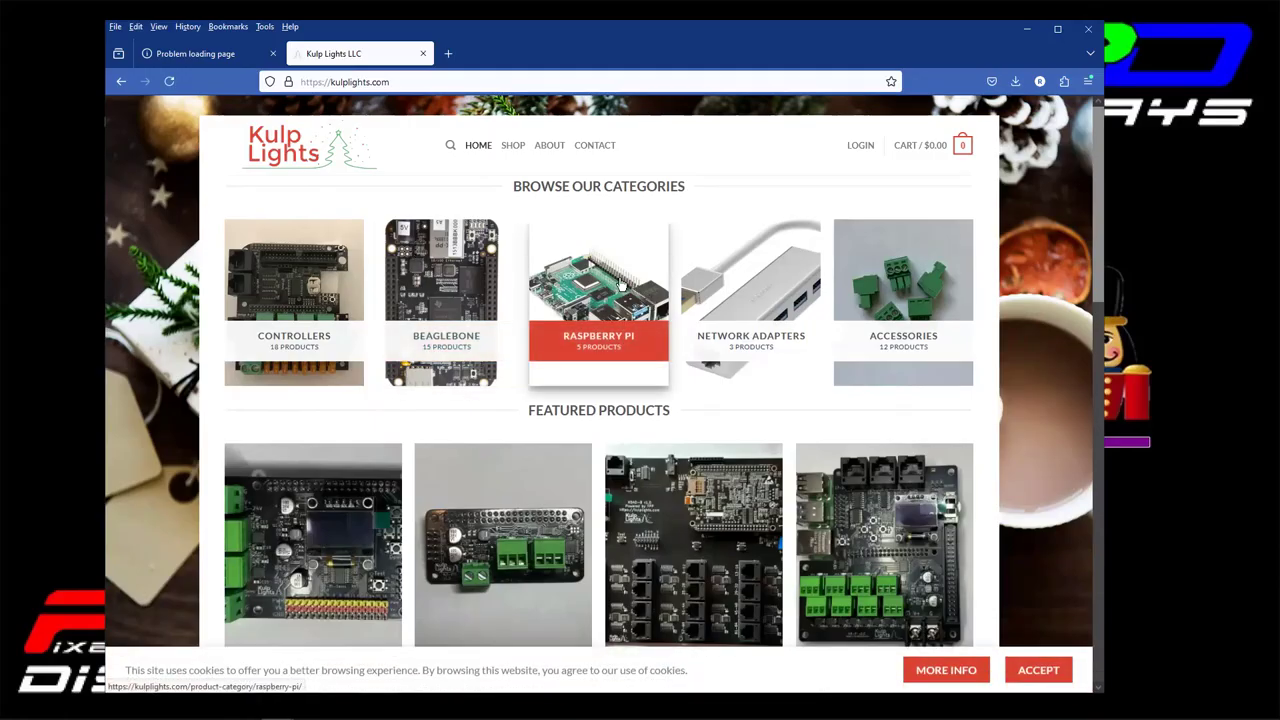
pyautogui.click(578, 290)
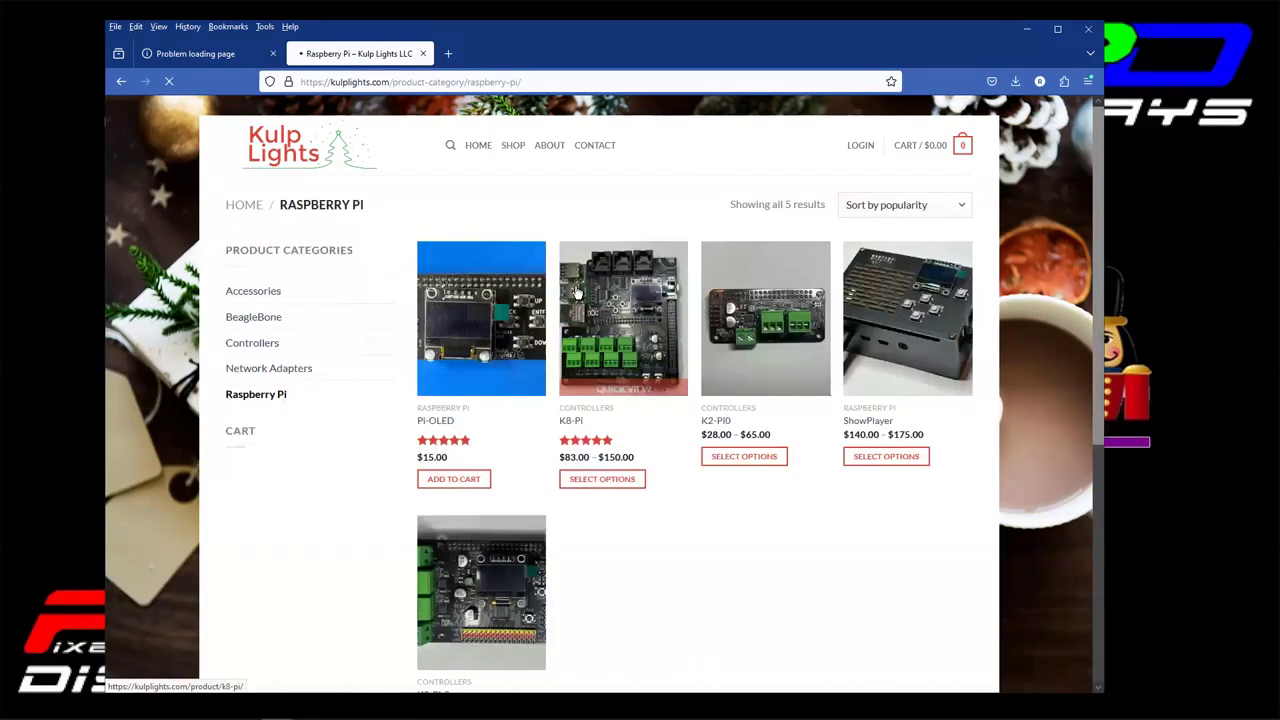
pyautogui.click(500, 315)
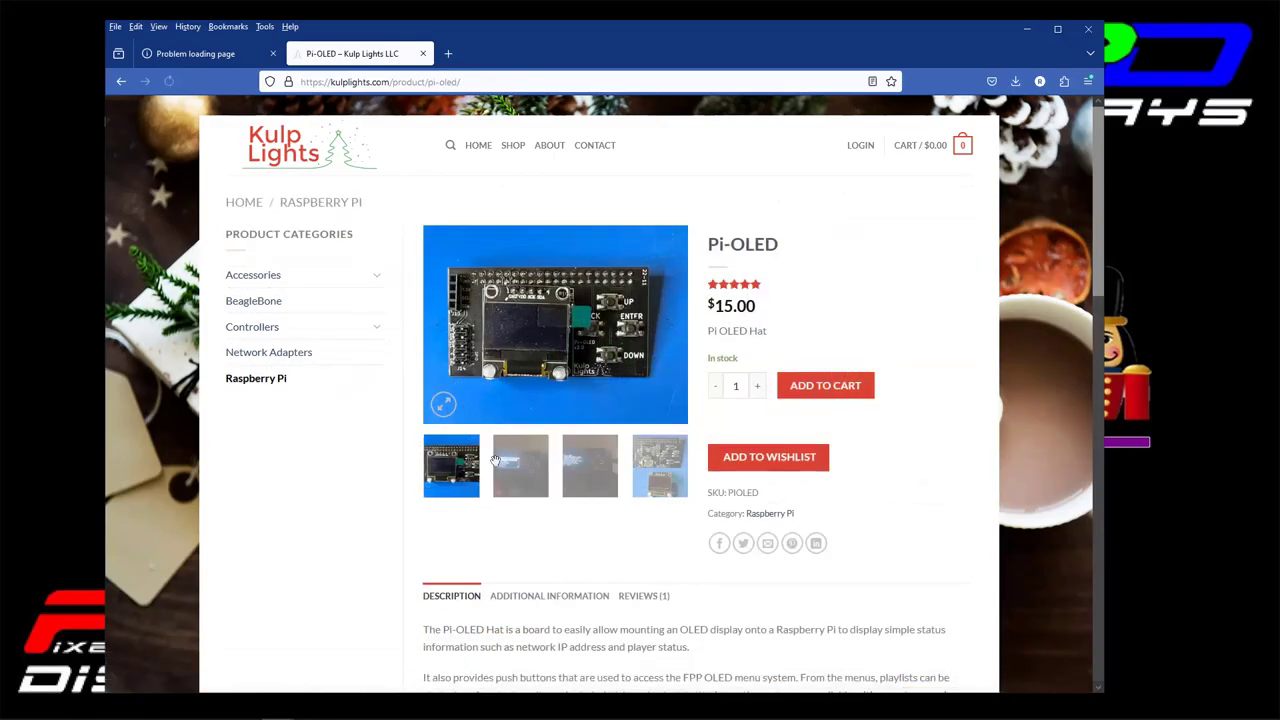
# Browse the Pi-OLED product photos, enlarging one and closing it.
pyautogui.click(512, 466)
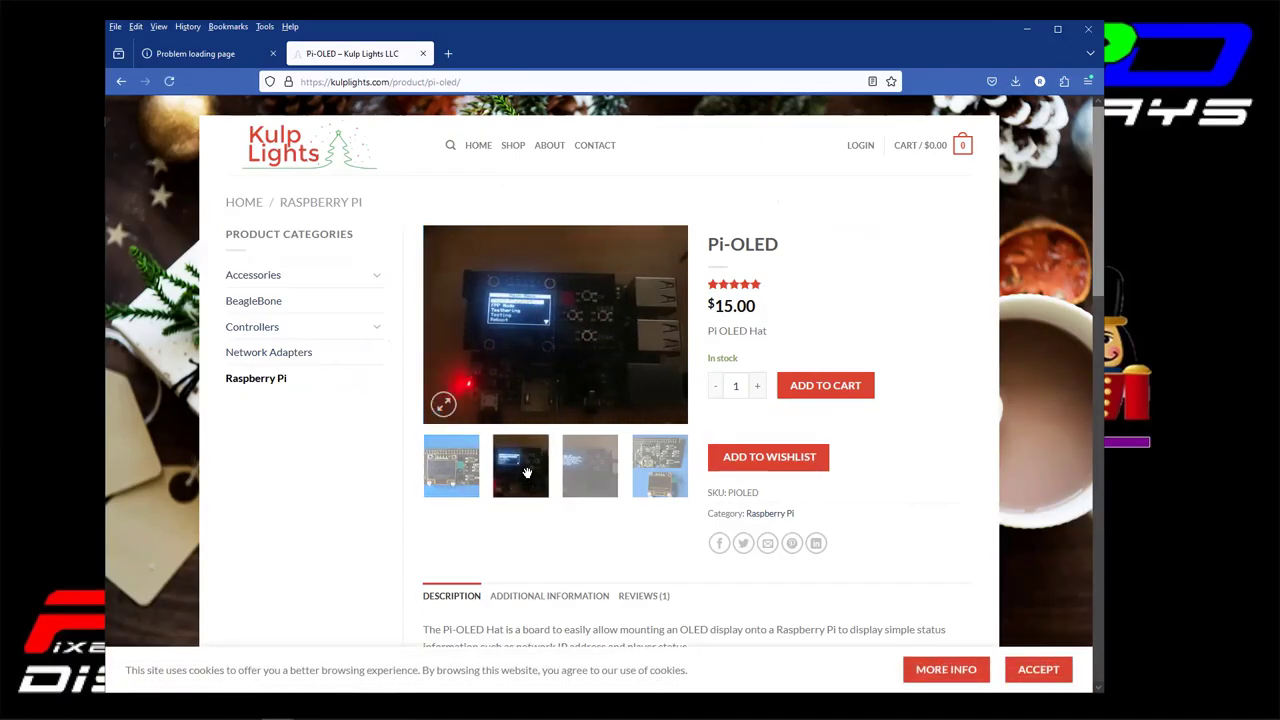
pyautogui.click(589, 464)
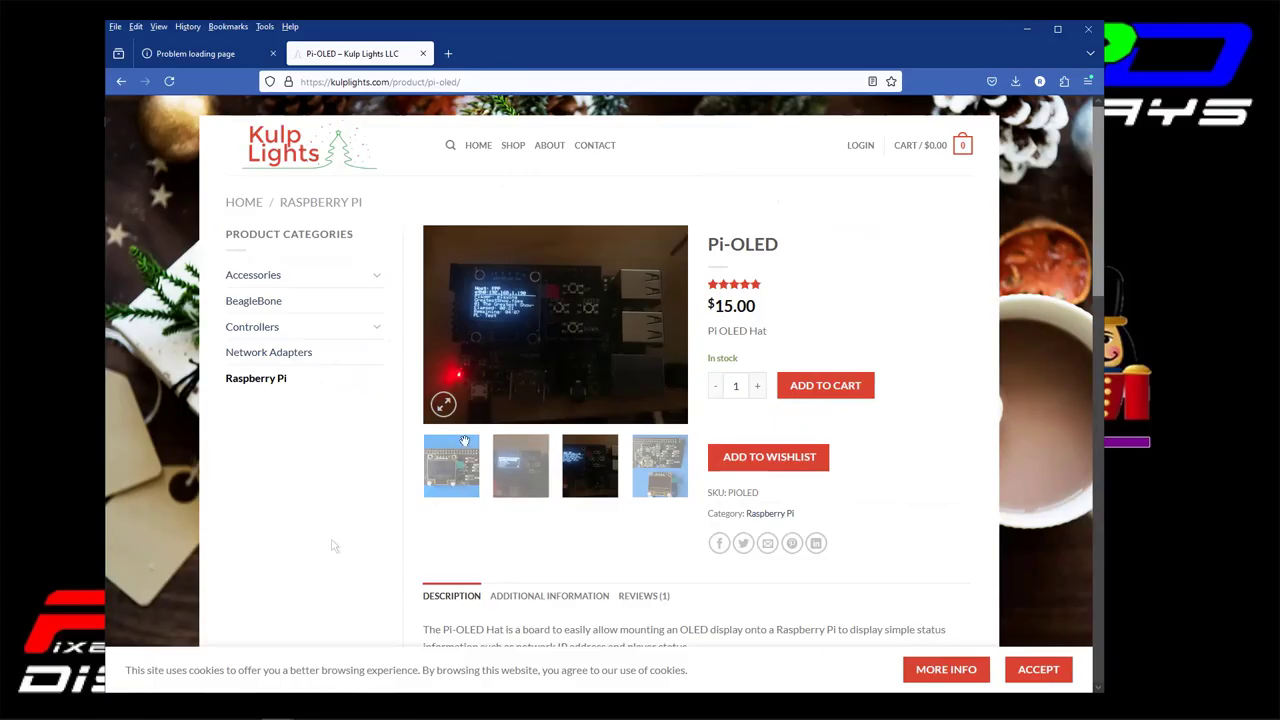
pyautogui.click(445, 405)
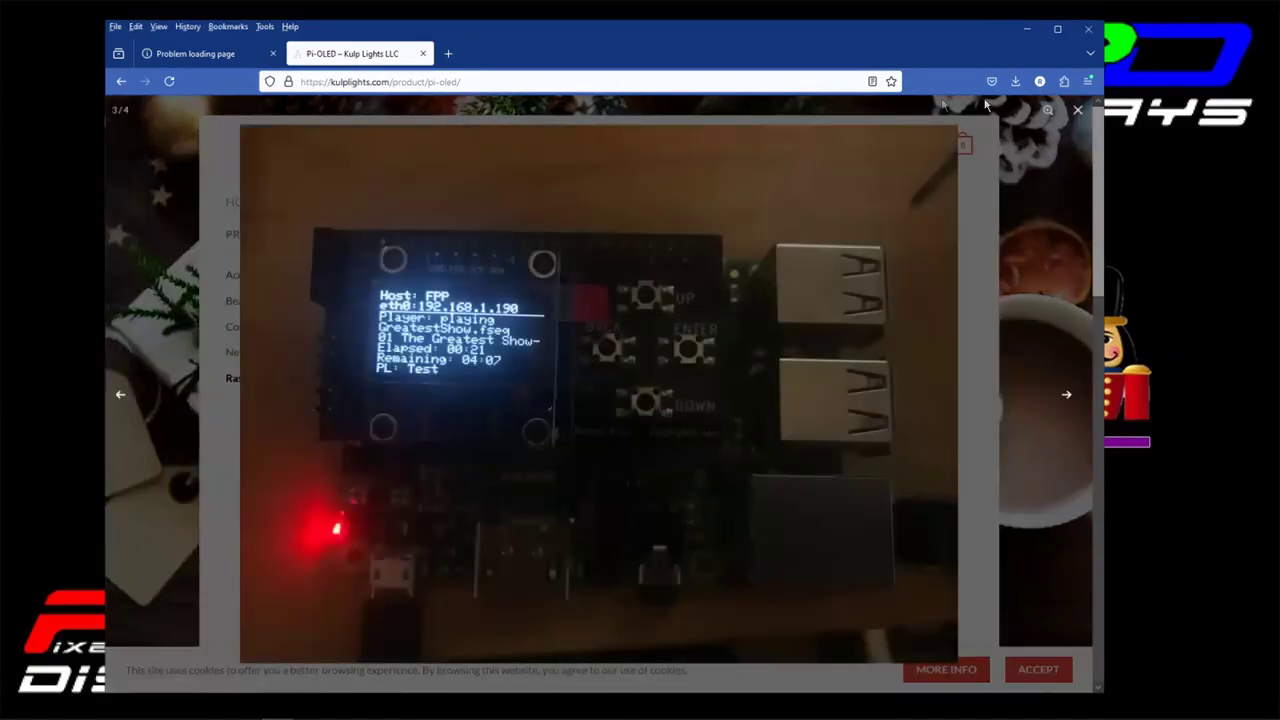
pyautogui.click(1077, 110)
pyautogui.click(650, 462)
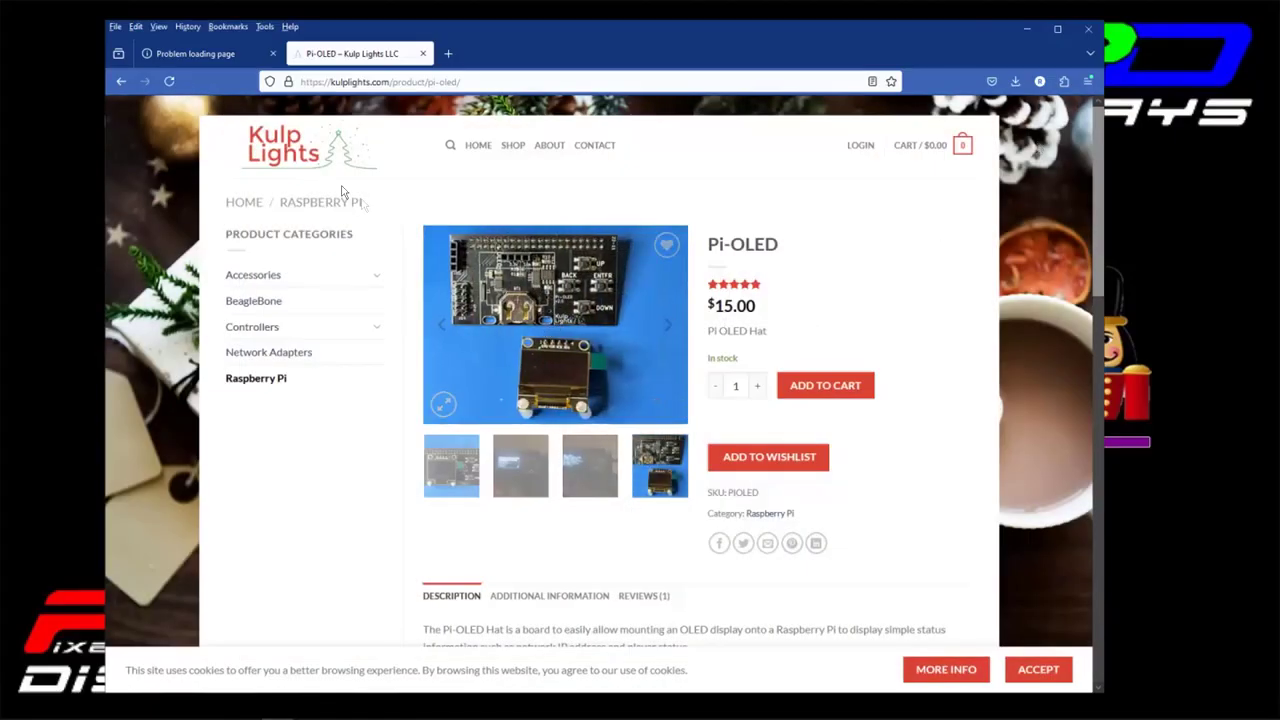
pyautogui.moveTo(447, 162)
# Go back to view the ShowPlayer product, then return to the FPP tab.
pyautogui.hotkey('alt', 'Left')
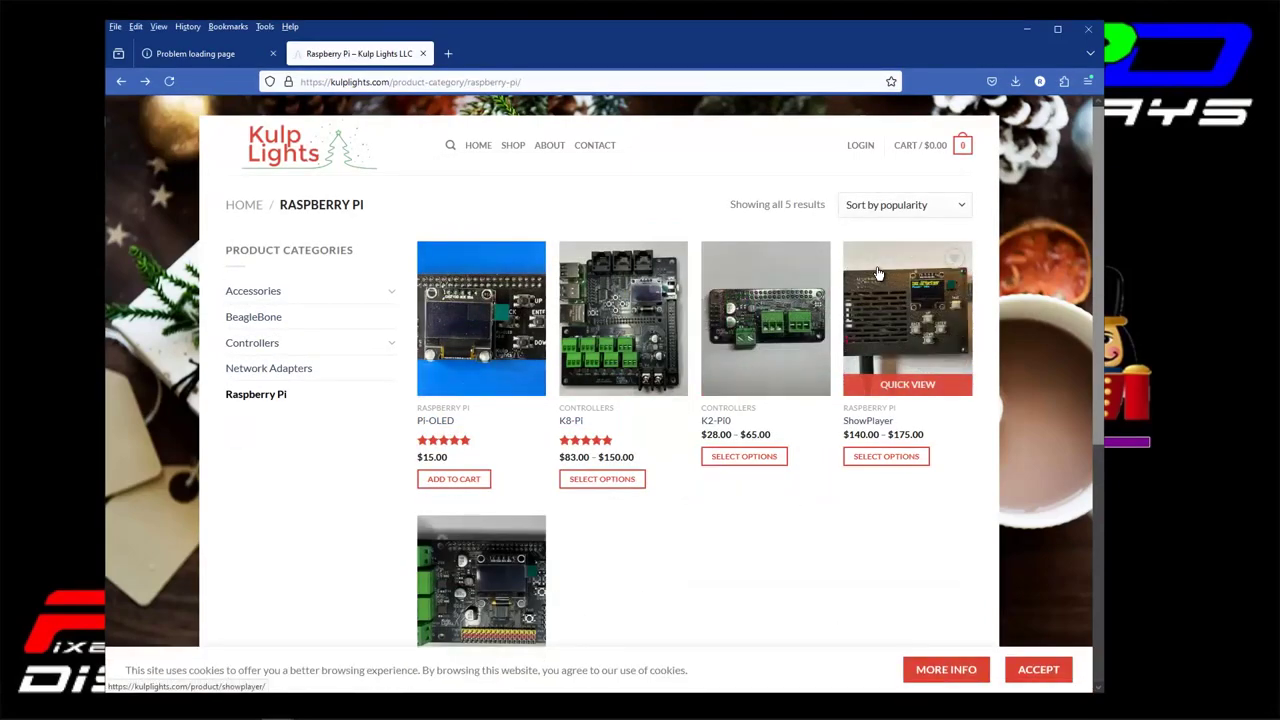
pyautogui.click(882, 342)
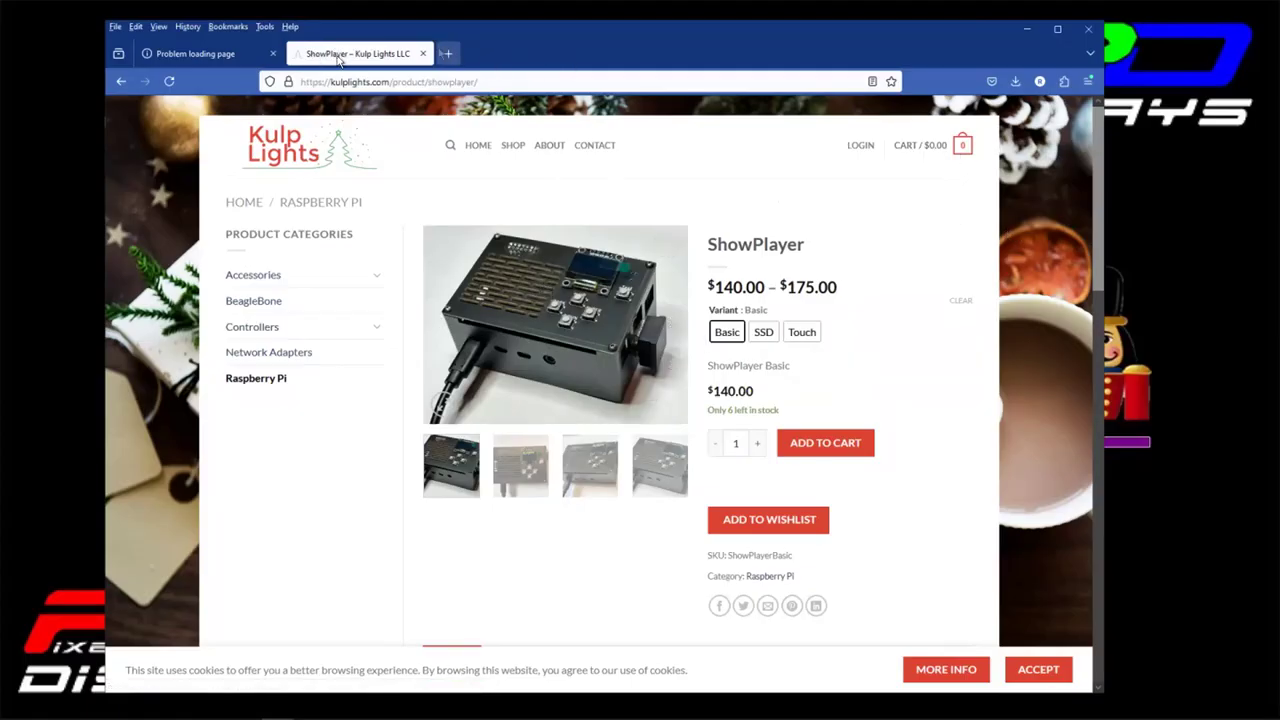
pyautogui.click(251, 52)
# Reload fpp.local without /index.php and decline LastPass's save-login prompt to show the Idle Status page.
pyautogui.click(382, 82)
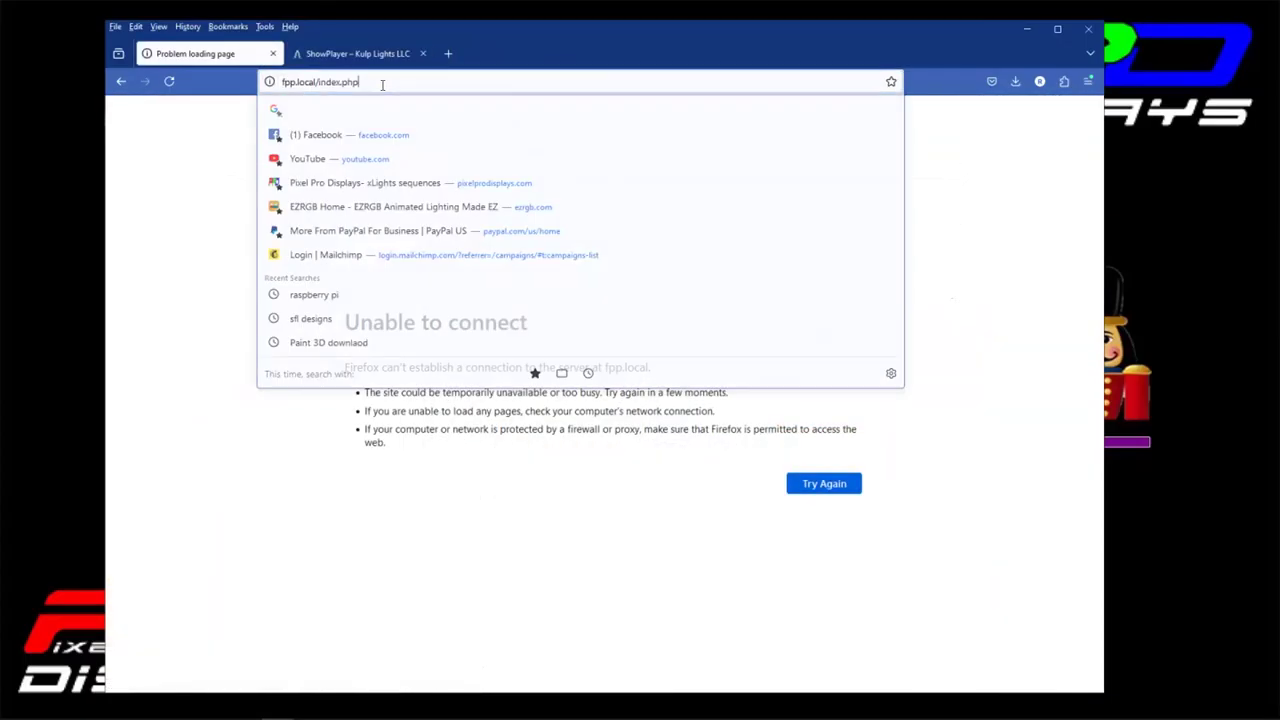
pyautogui.hotkey('shift', 'Left')
pyautogui.hotkey('shift', 'Left')
pyautogui.hotkey('shift', 'Left')
pyautogui.hotkey('shift', 'Left')
pyautogui.hotkey('shift', 'Left')
pyautogui.hotkey('shift', 'Left')
pyautogui.hotkey('shift', 'Left')
pyautogui.hotkey('shift', 'Left')
pyautogui.hotkey('shift', 'Left')
pyautogui.hotkey('shift', 'Left')
pyautogui.press('BackSpace')
pyautogui.press('Return')
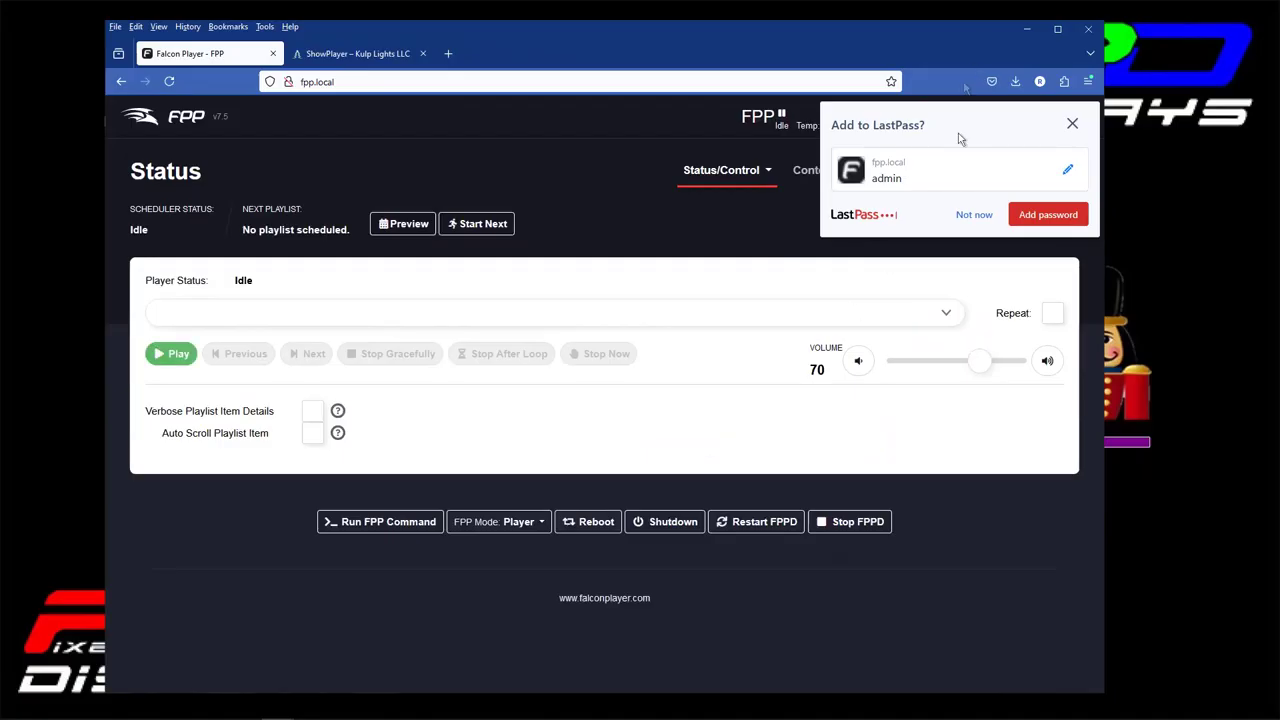
pyautogui.click(974, 214)
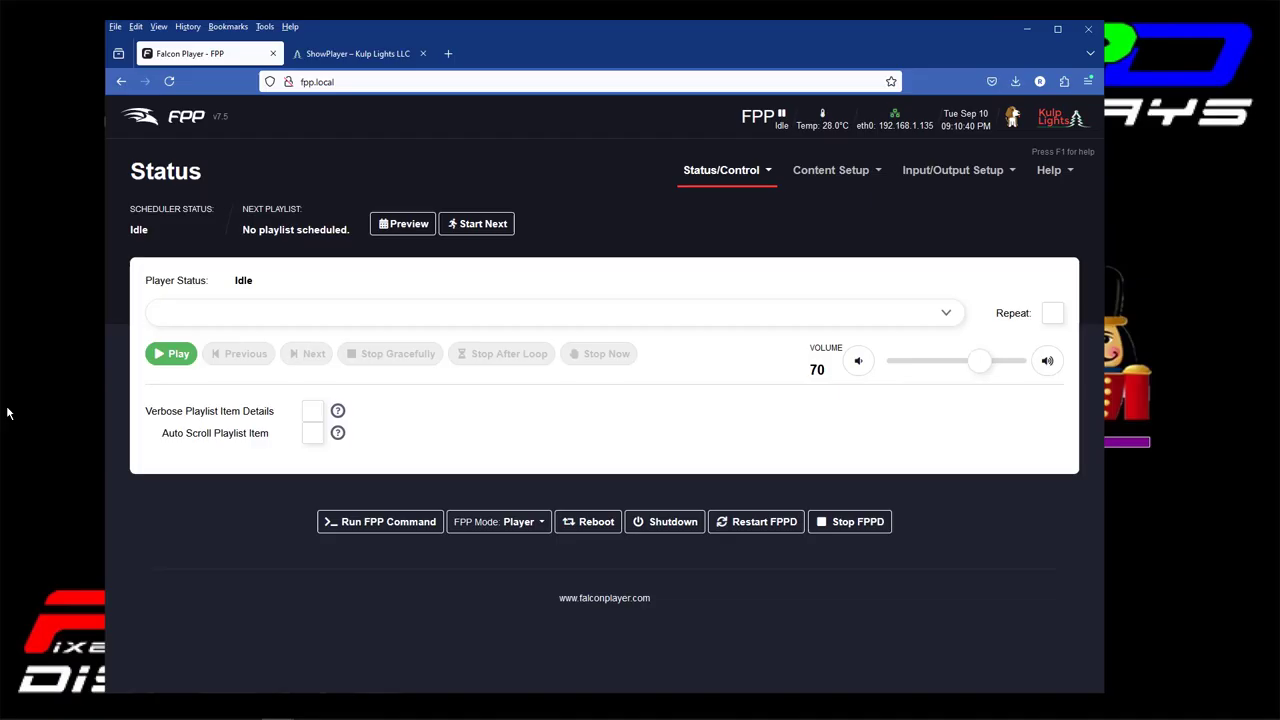
pyautogui.moveTo(15, 706)
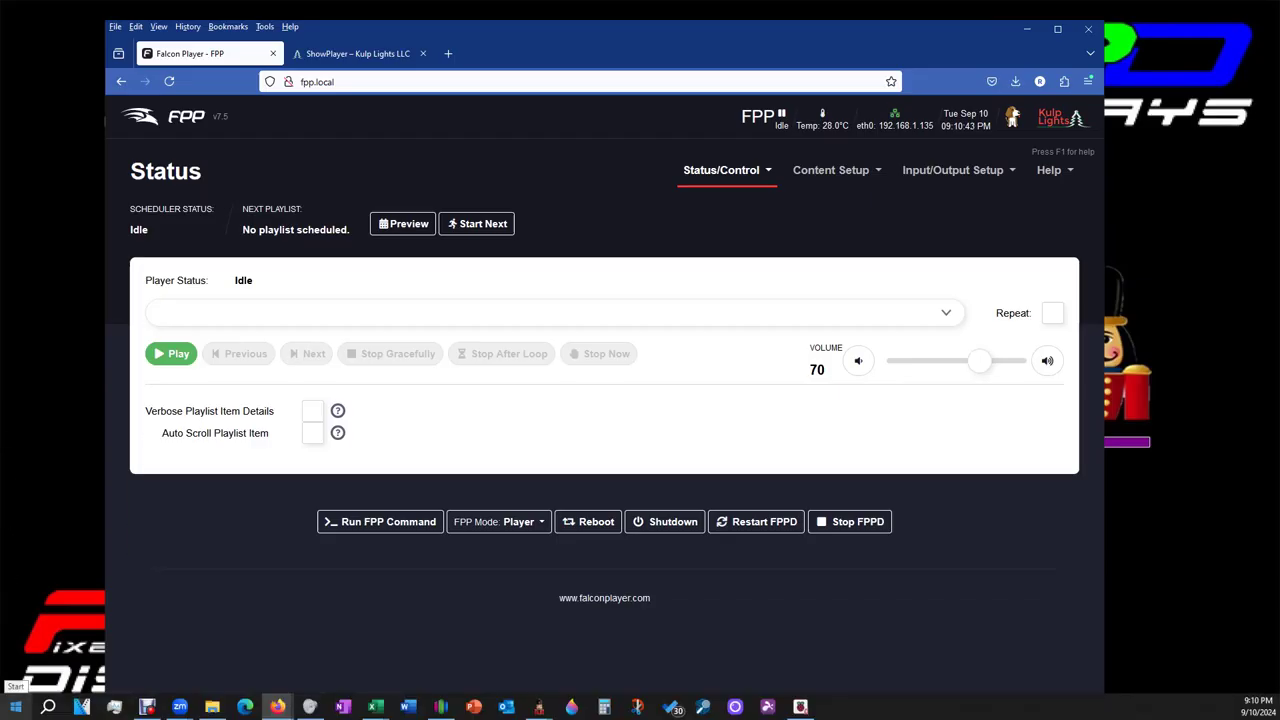
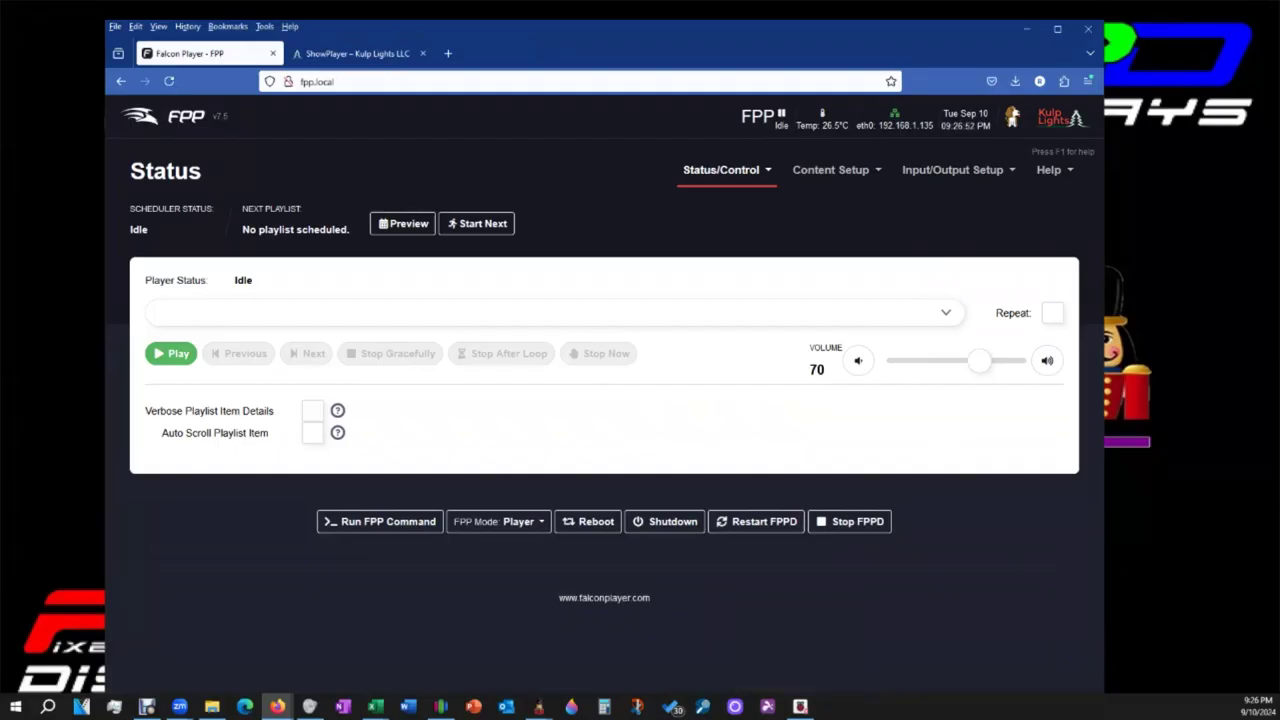
# Go to the Input/Output Setup Channel Outputs page and decline LastPass's offer to save the password.
pyautogui.click(940, 168)
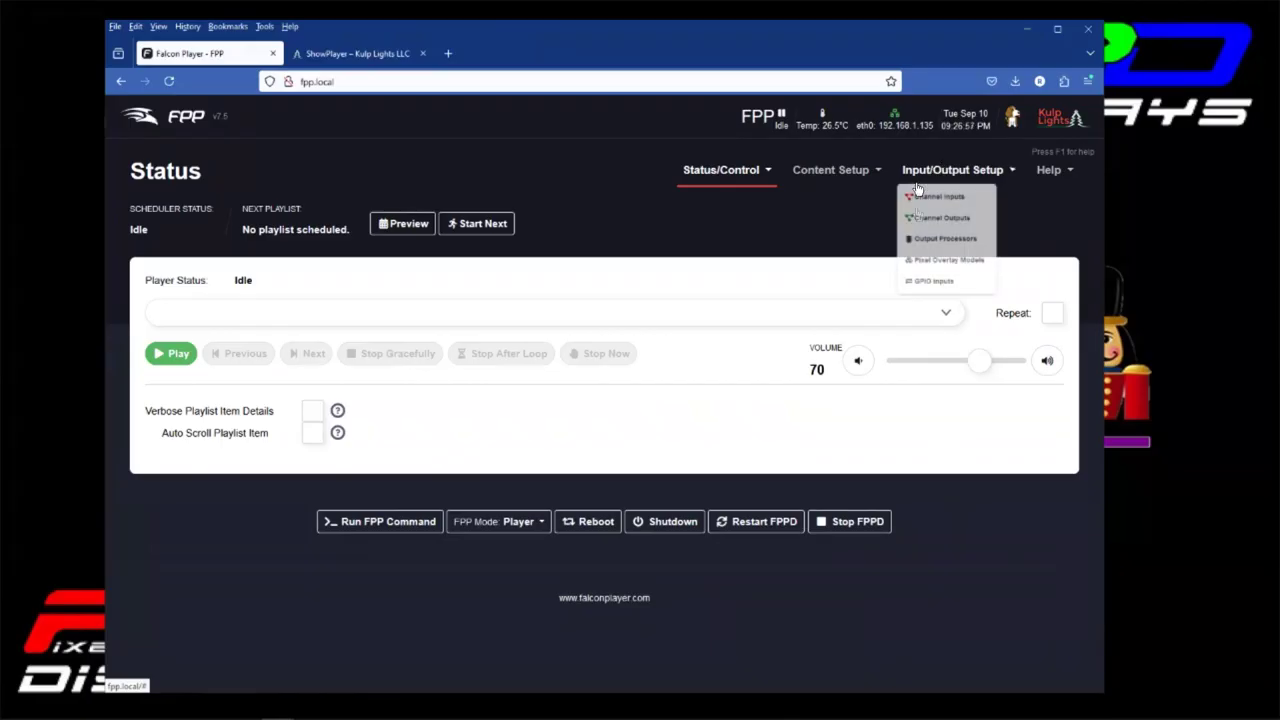
pyautogui.click(940, 238)
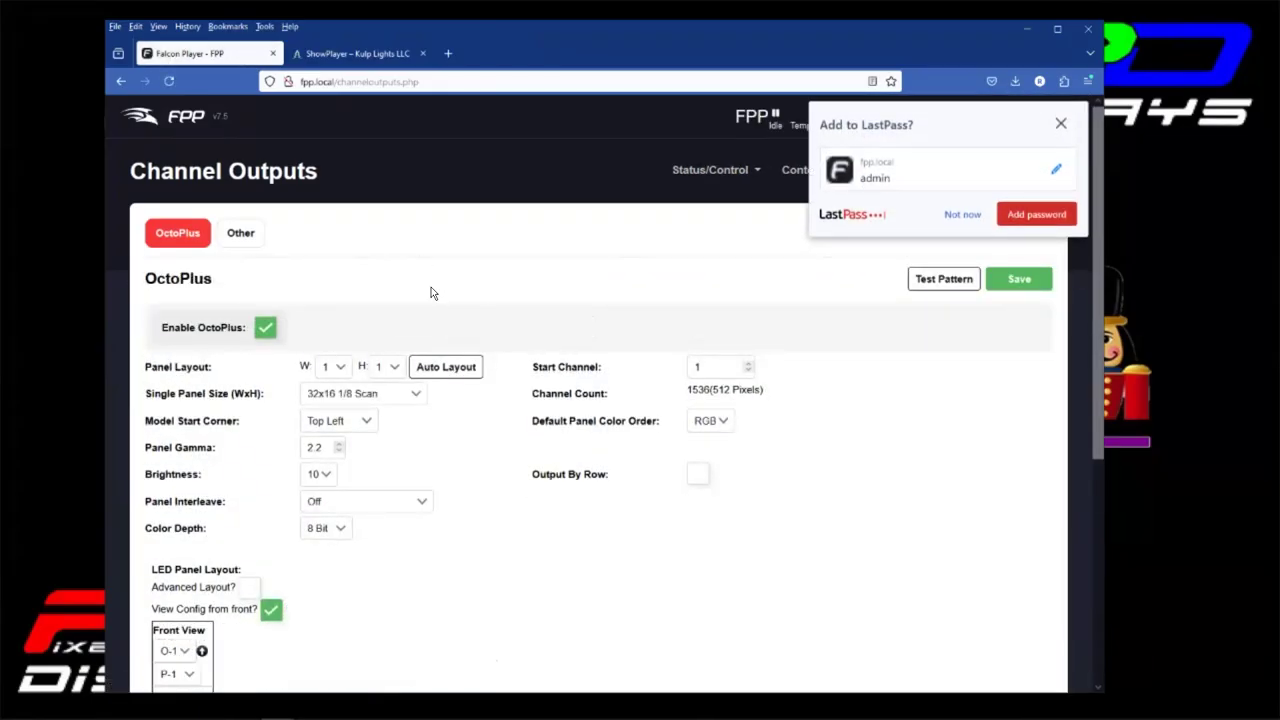
pyautogui.scroll(-2, 420, 300)
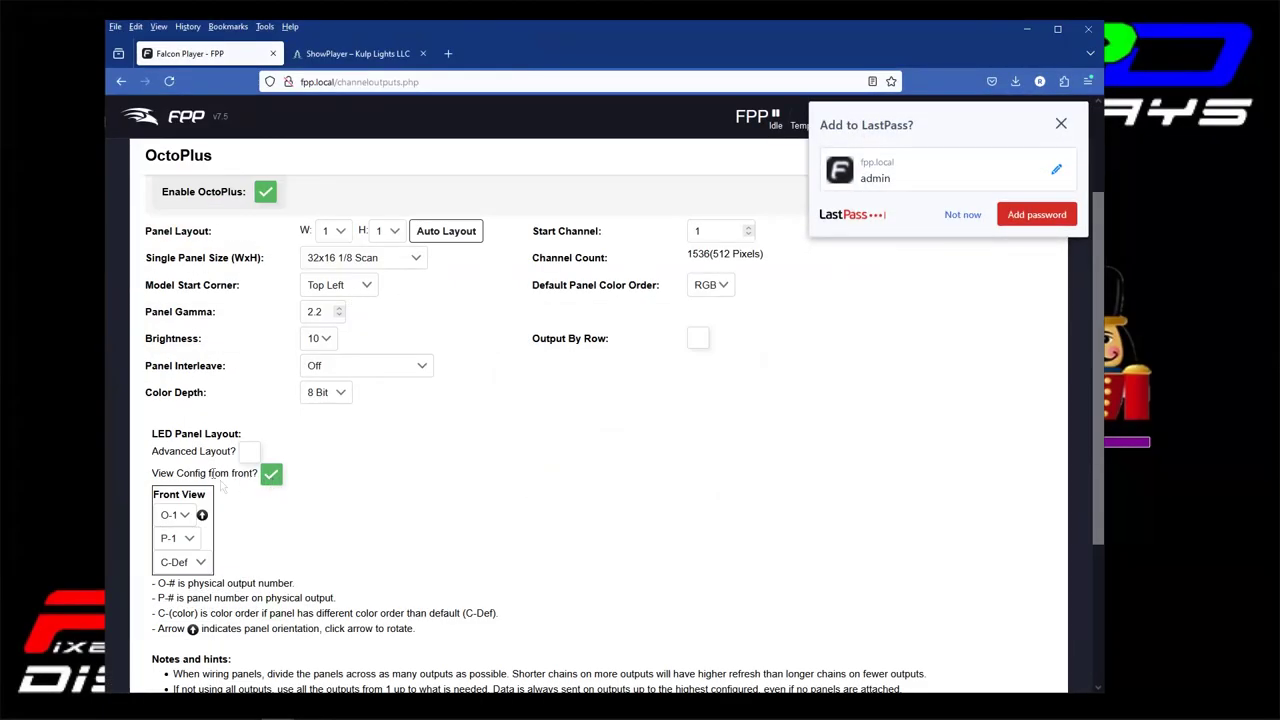
pyautogui.scroll(2, 212, 342)
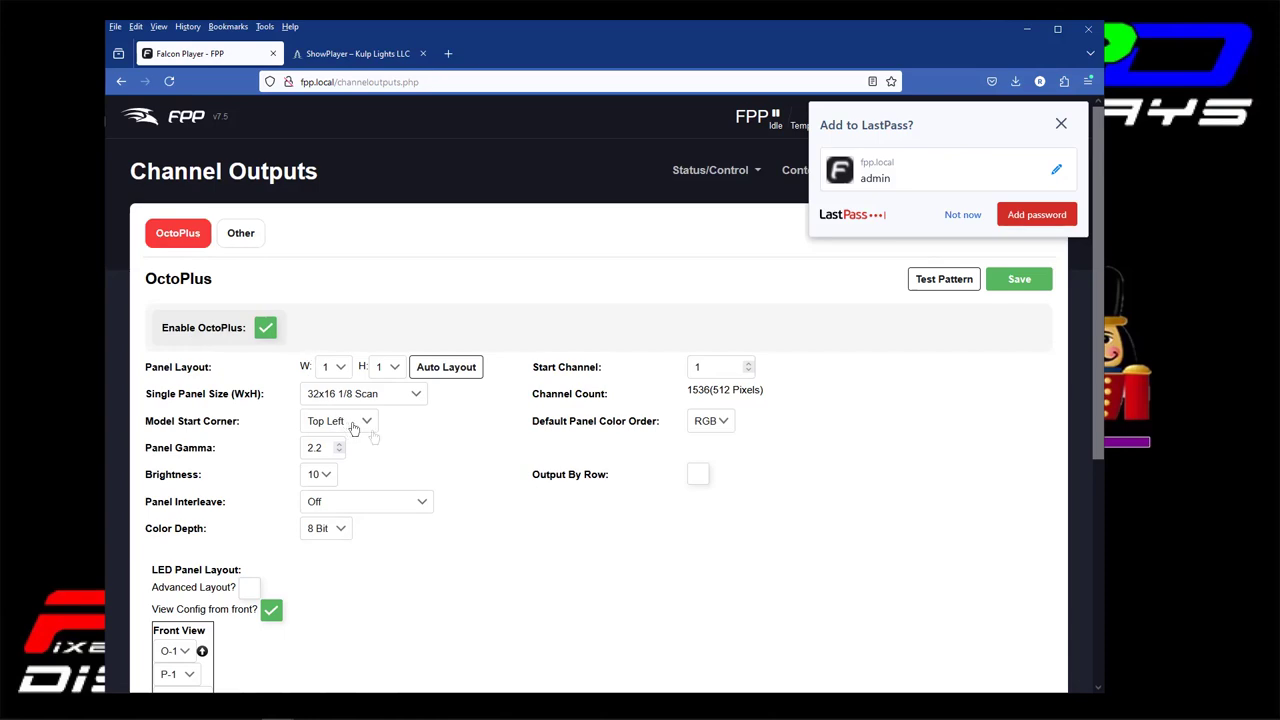
pyautogui.click(960, 214)
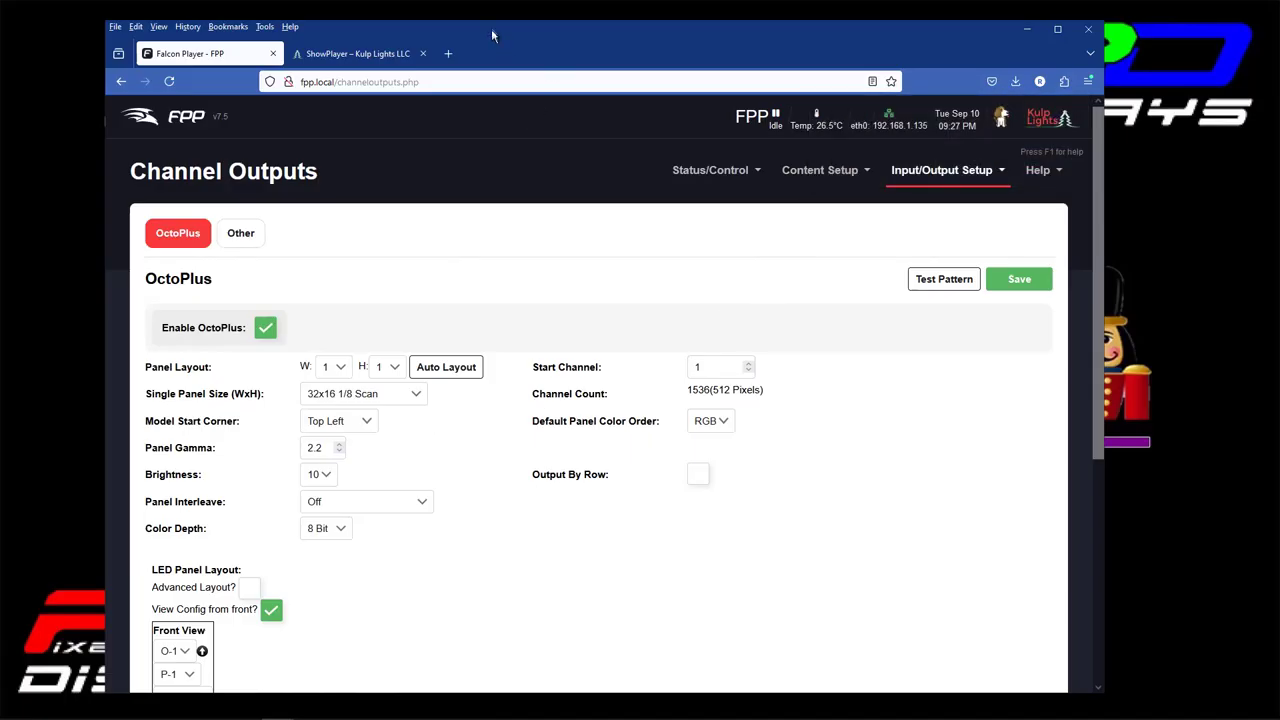
# Scroll through the OctoPlus settings and bring up the Panel Layout W (panels wide) choices.
pyautogui.scroll(-3, 477, 277)
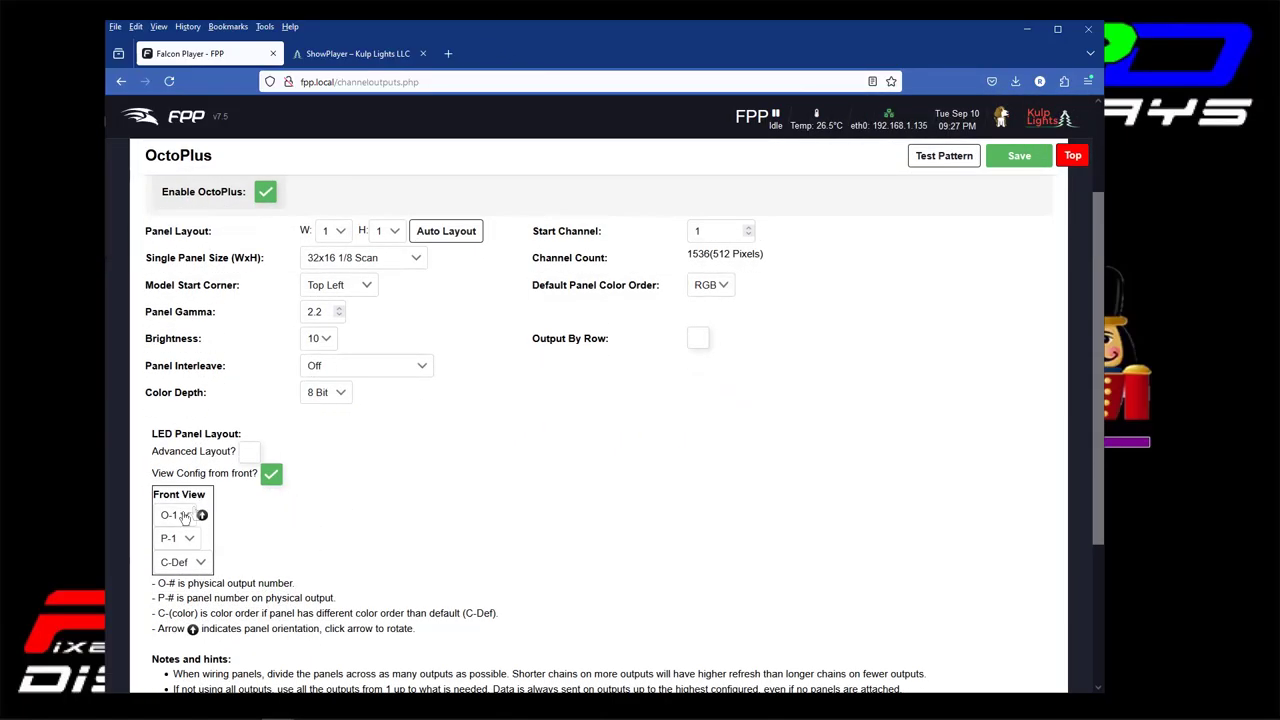
pyautogui.scroll(-5, 228, 490)
pyautogui.scroll(3, 175, 440)
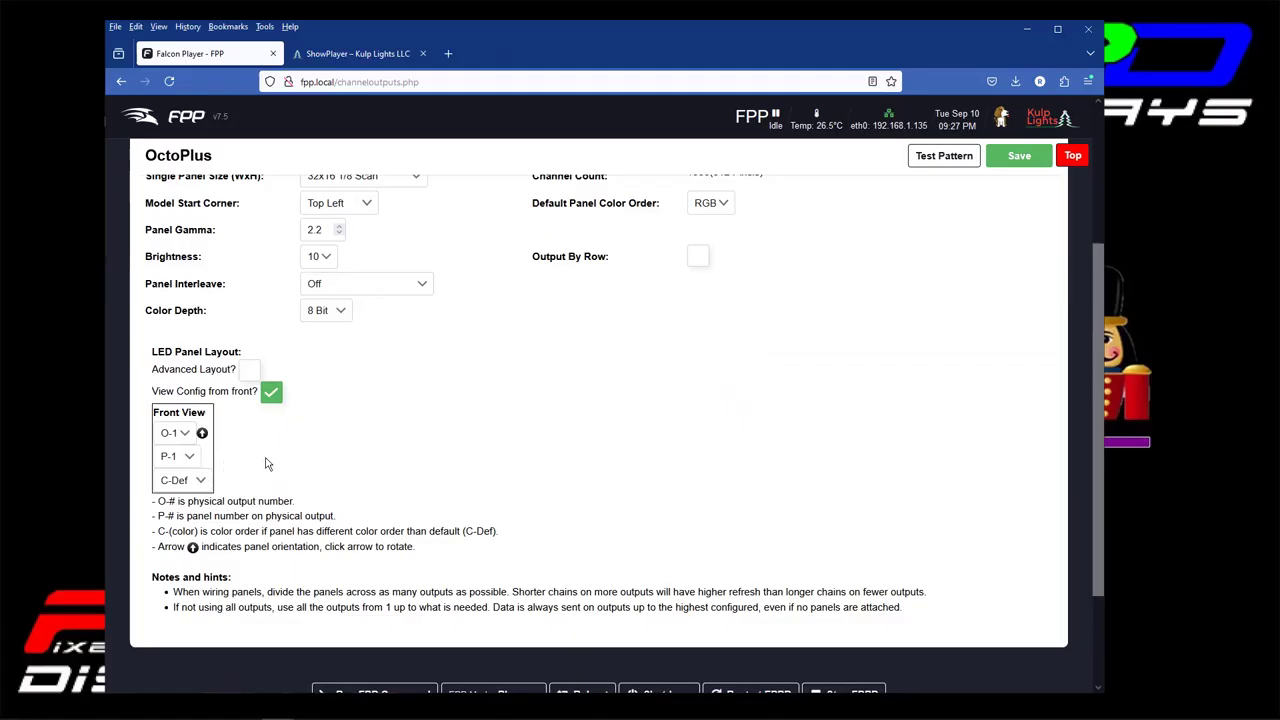
pyautogui.scroll(3, 265, 458)
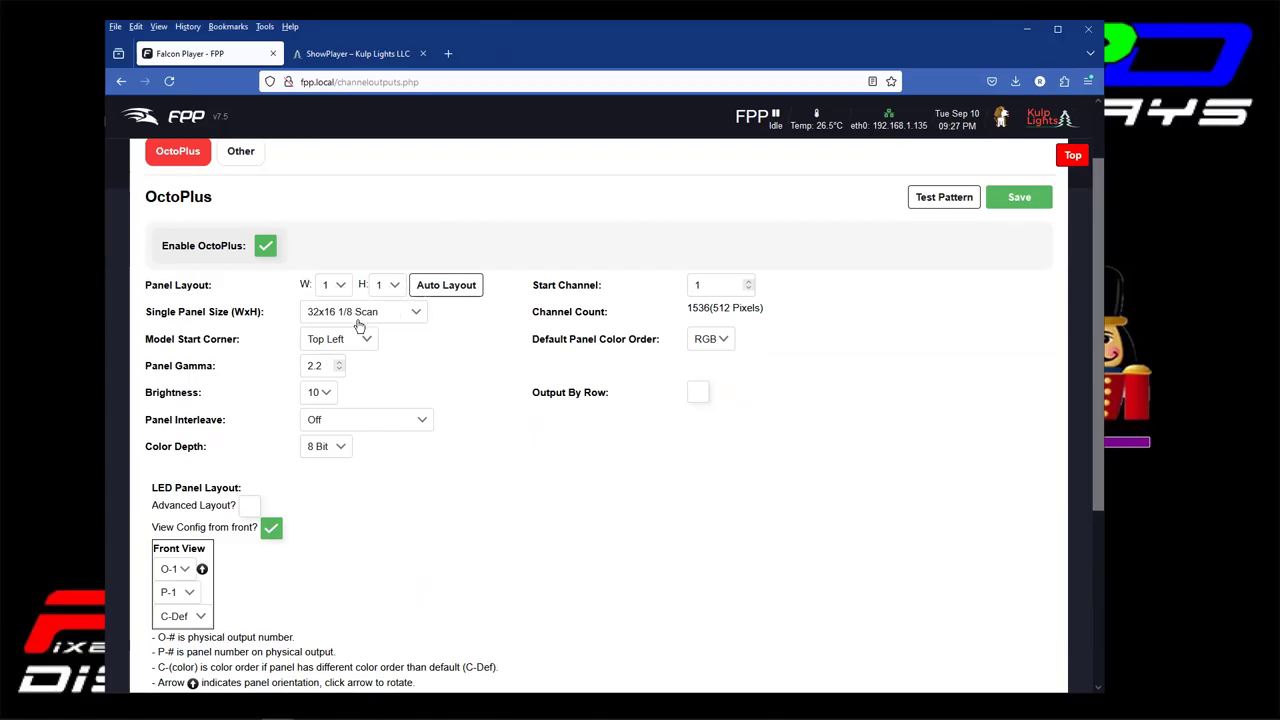
pyautogui.click(342, 290)
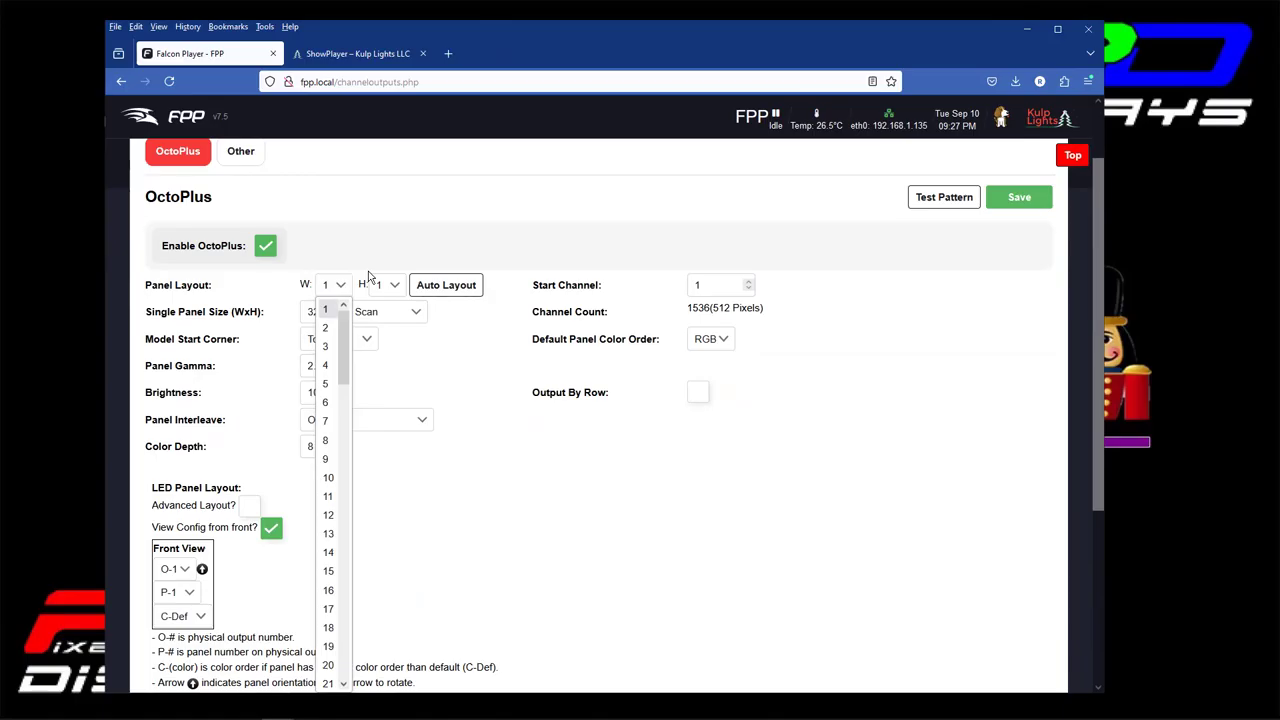
# Set the OctoPlus panel layout to 2 wide by 2 high, giving 6144 channels.
pyautogui.click(327, 328)
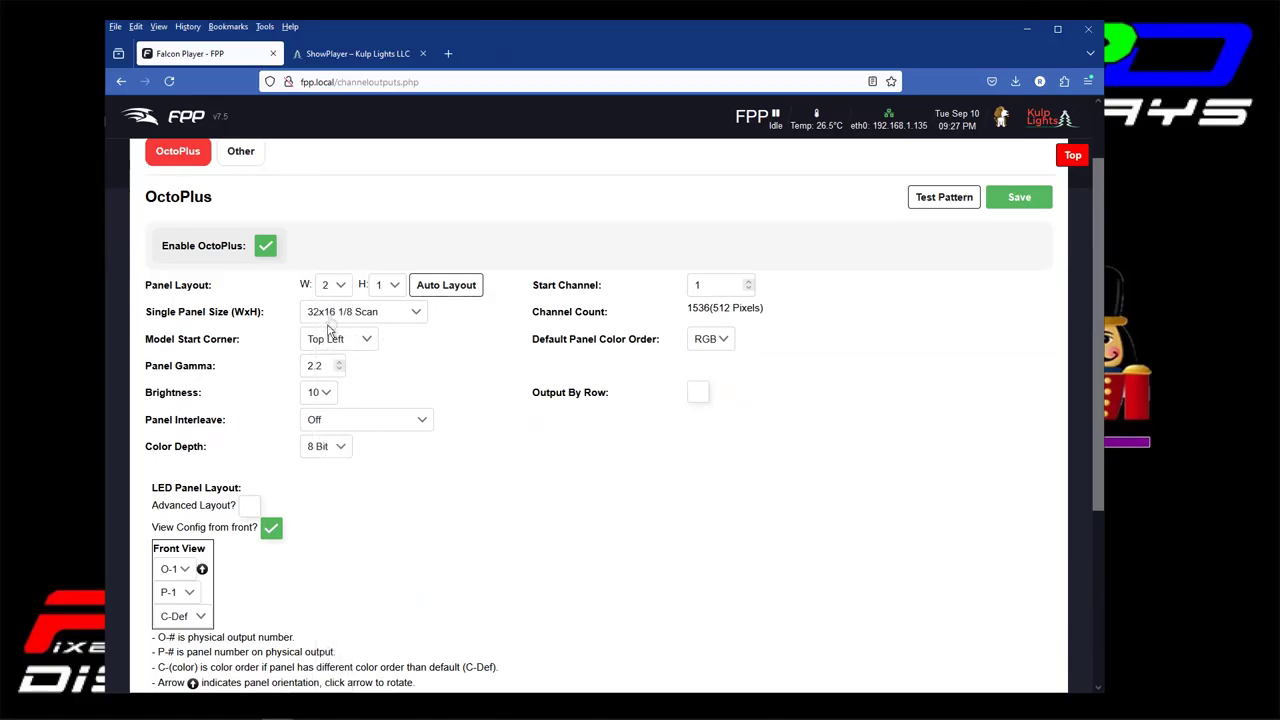
pyautogui.click(390, 285)
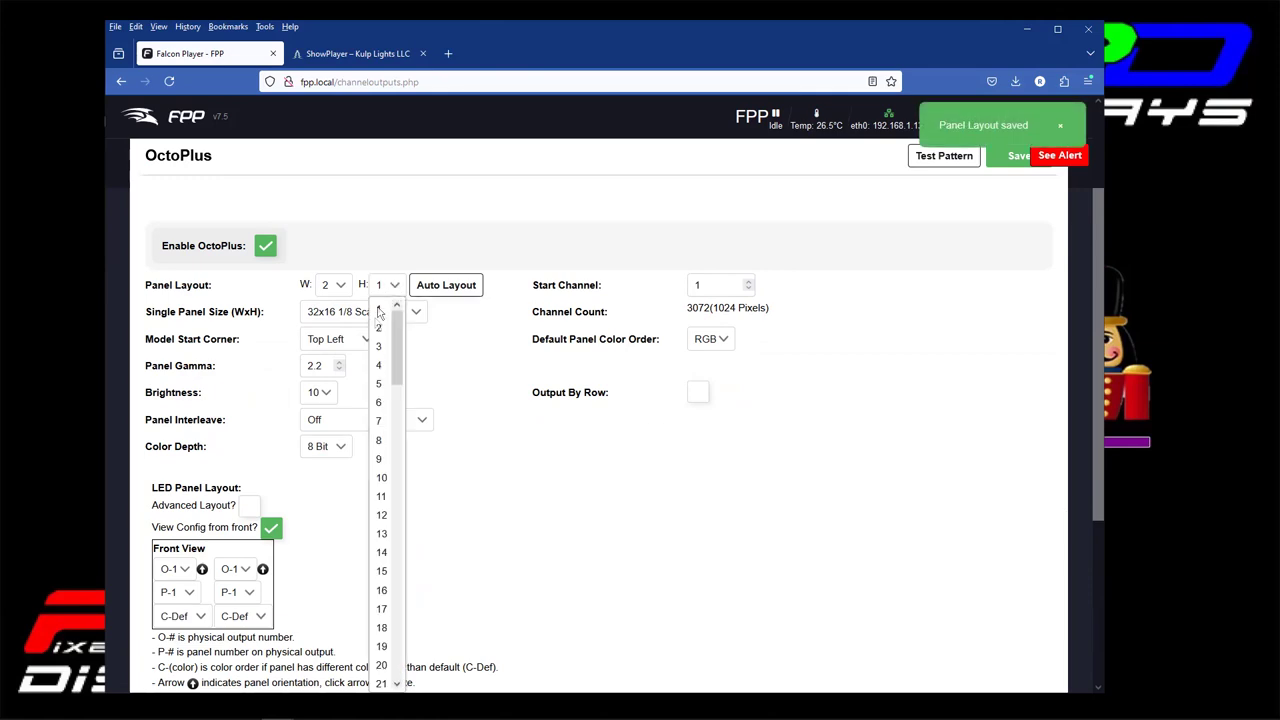
pyautogui.click(378, 328)
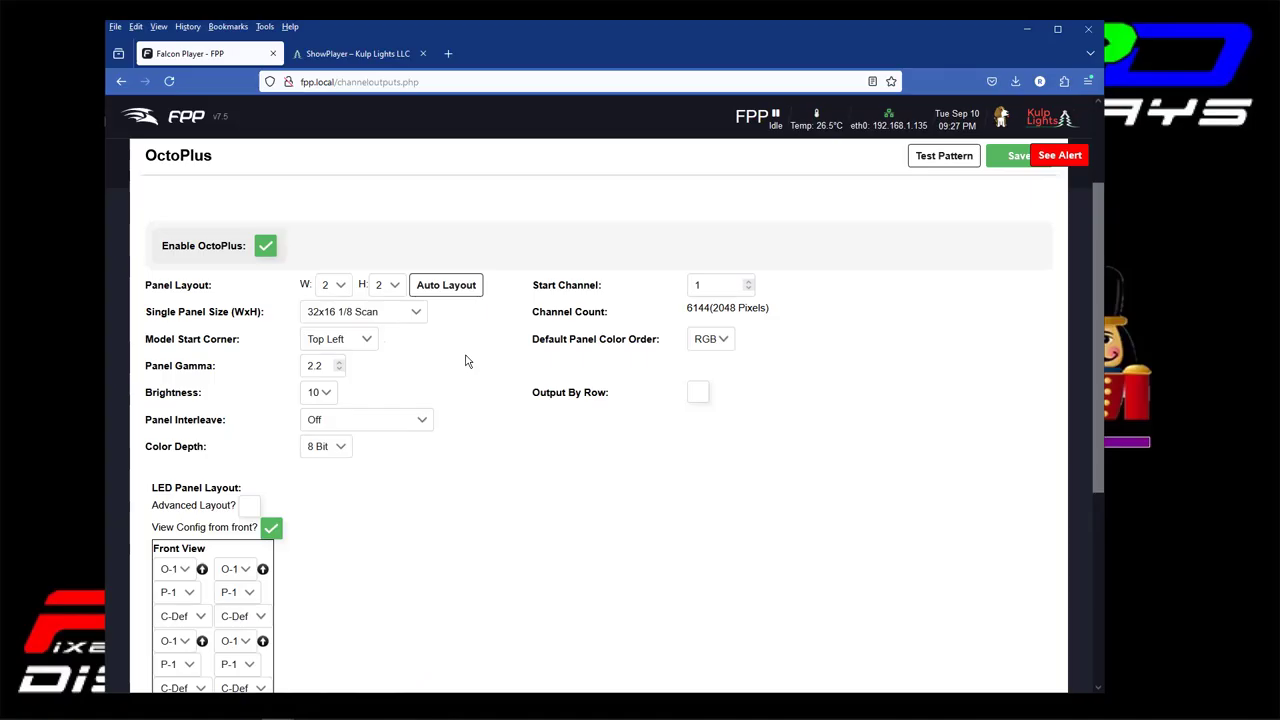
pyautogui.click(310, 318)
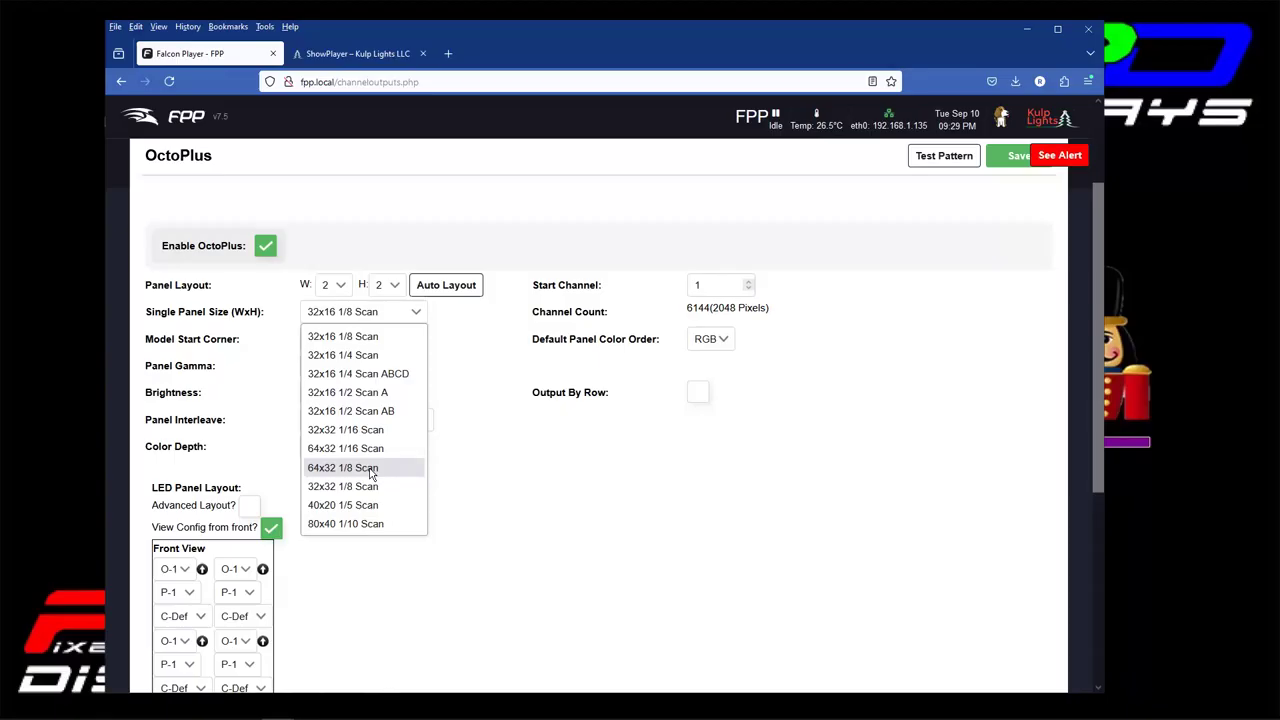
# Choose '64x32 1/8 Scan' as the single panel size, giving 24576 channels.
pyautogui.click(371, 473)
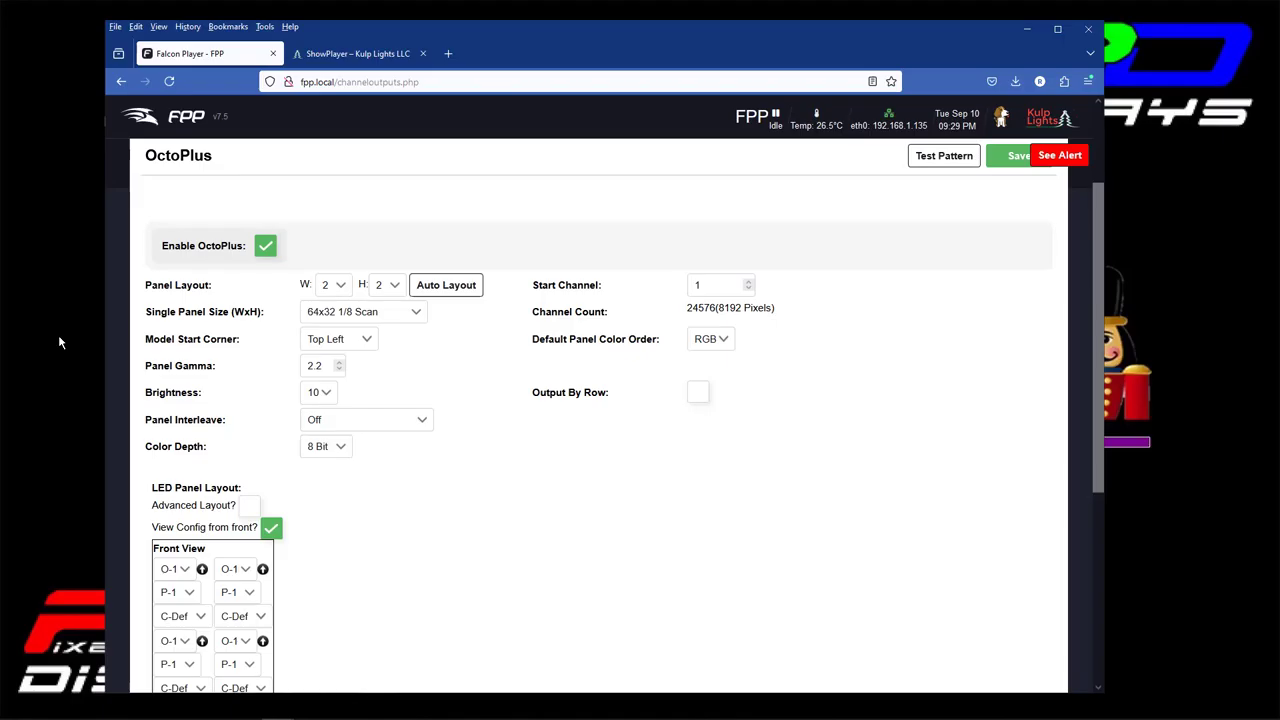
# Change the panels' Model Start Corner to Bottom Left.
pyautogui.click(338, 341)
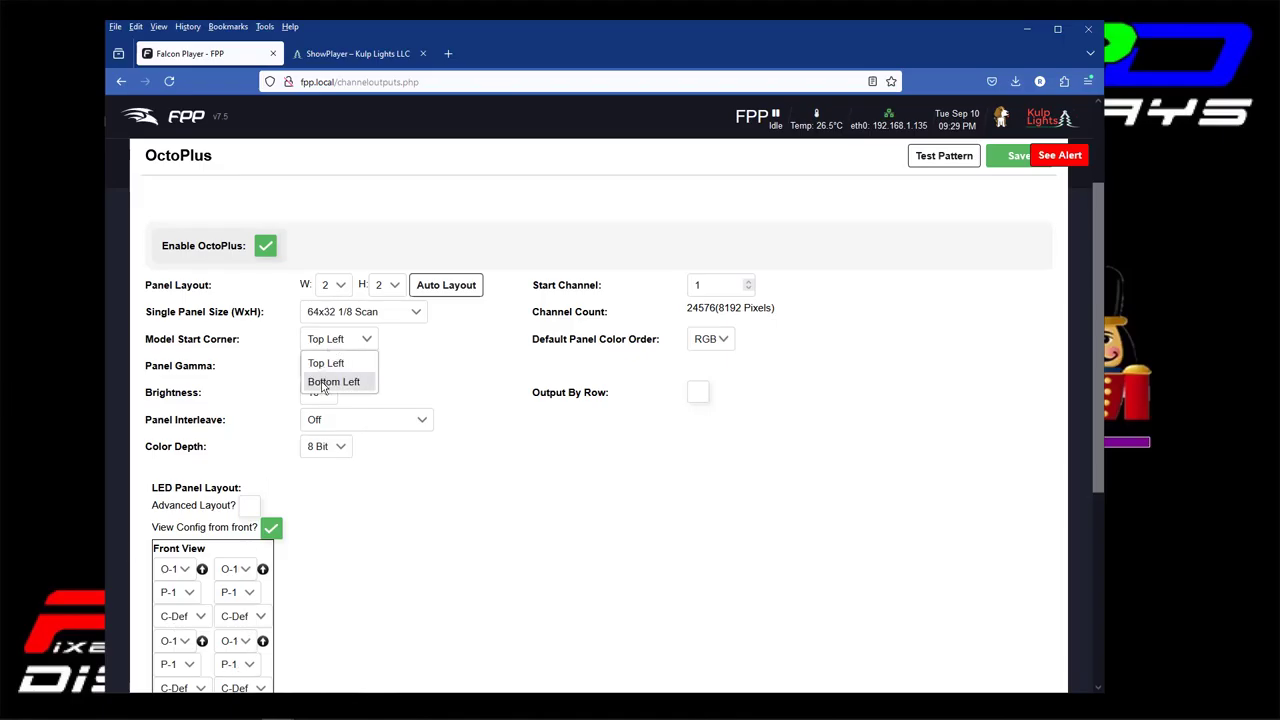
pyautogui.click(323, 390)
pyautogui.click(335, 340)
pyautogui.click(330, 362)
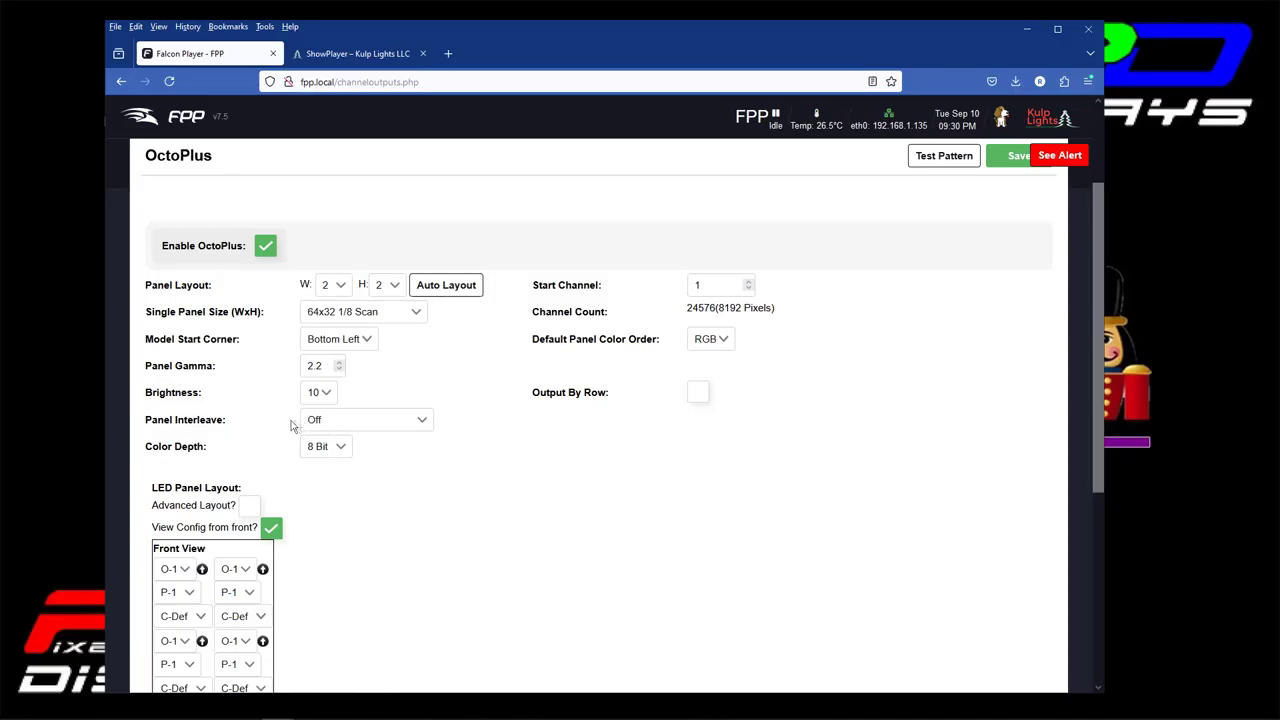
pyautogui.click(359, 430)
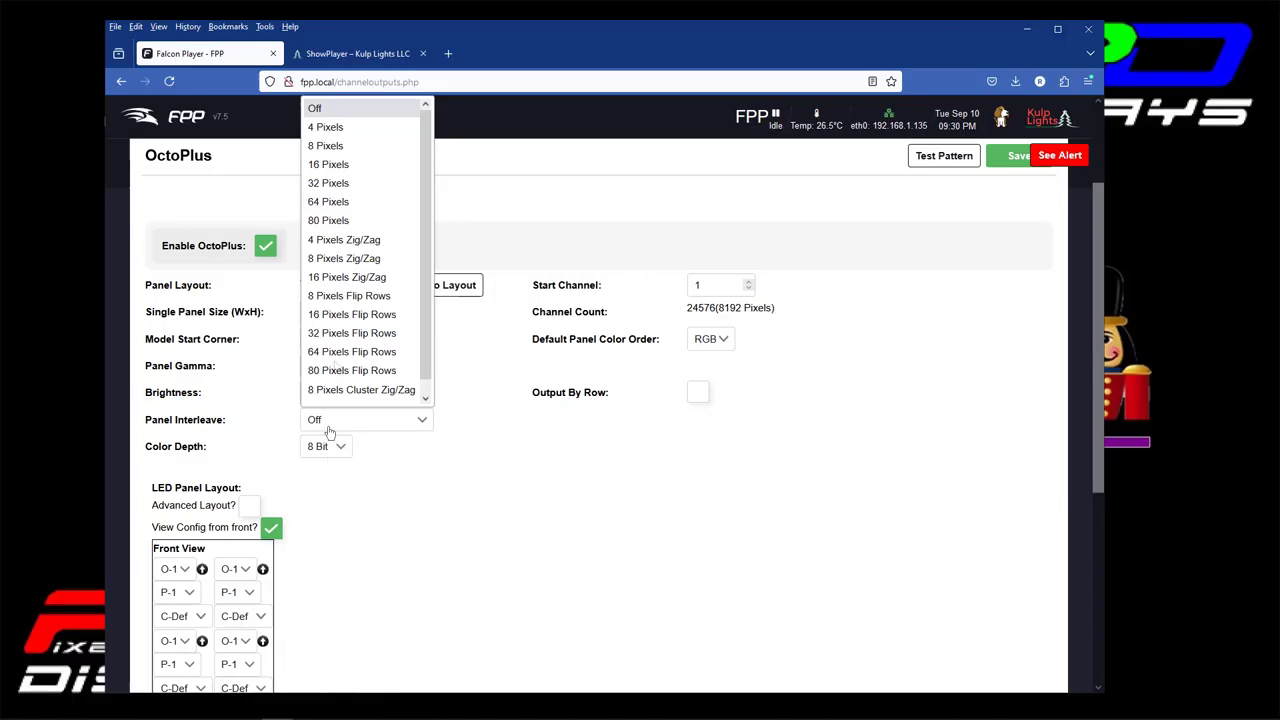
# Select '64 Pixels' as the OctoPlus panel interleave.
pyautogui.click(327, 202)
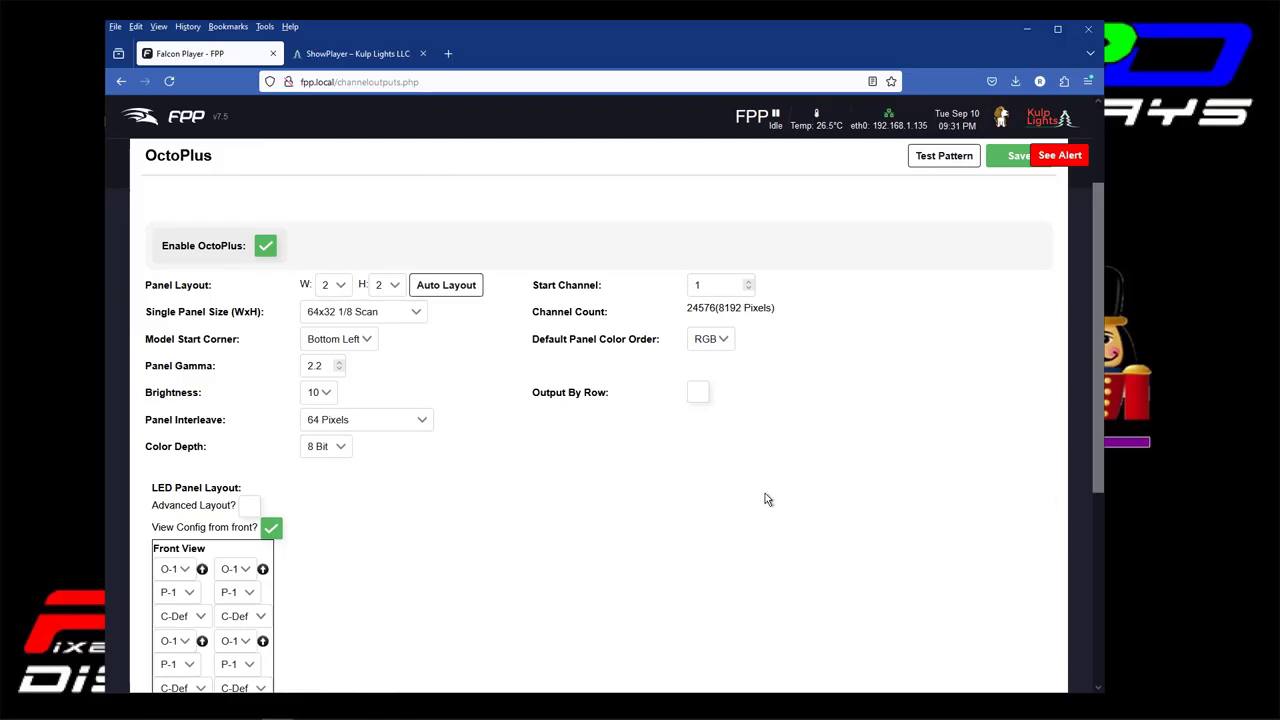
# Set the OctoPlus panels' color depth to 12 Bit.
pyautogui.click(342, 447)
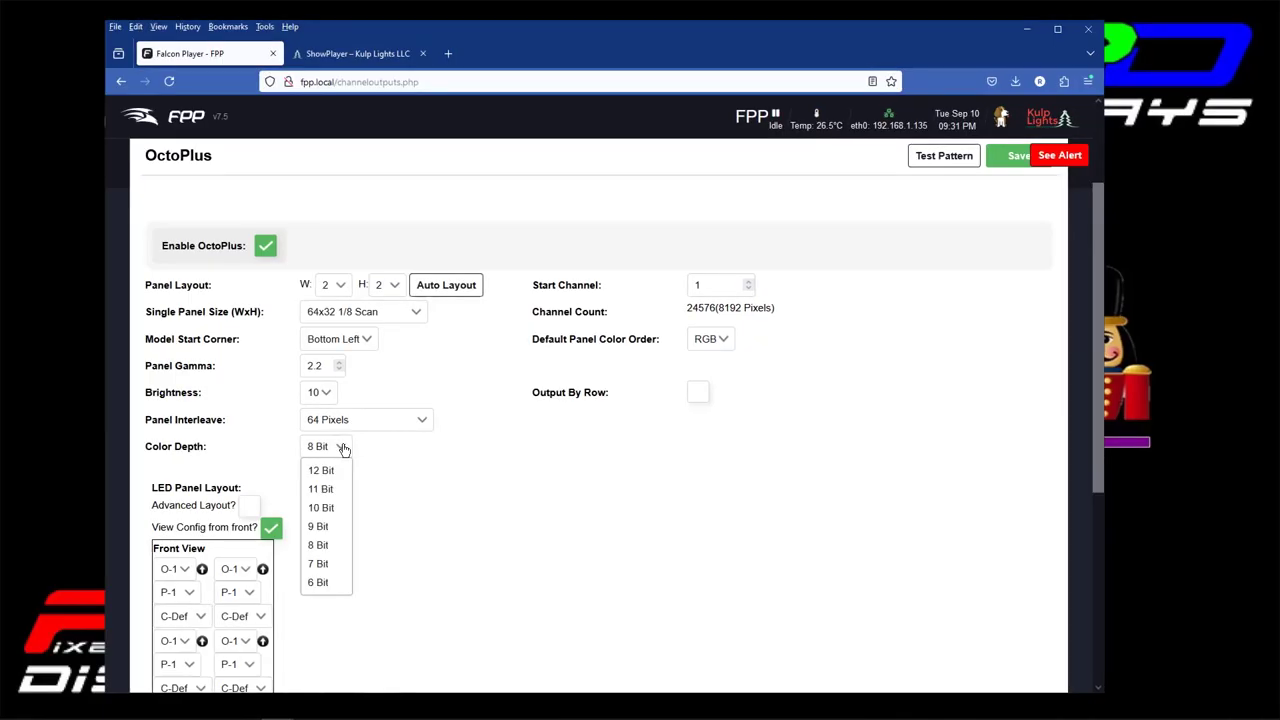
pyautogui.click(321, 470)
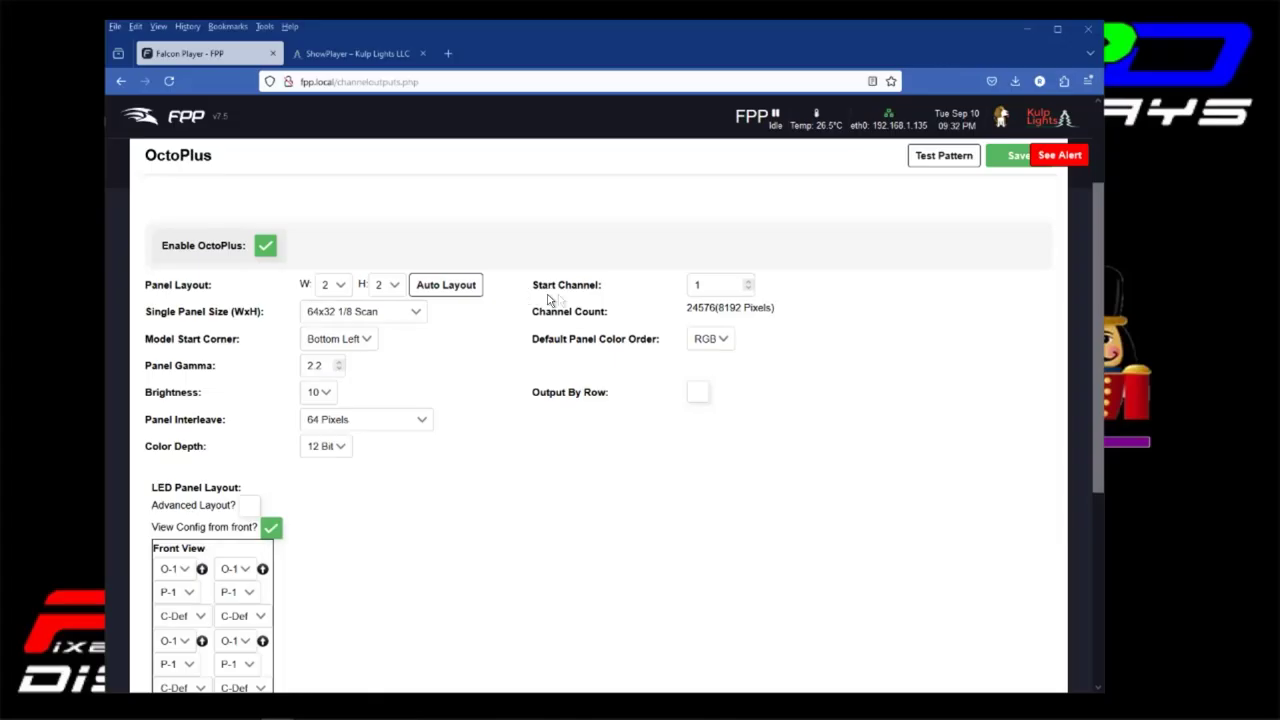
pyautogui.click(696, 285)
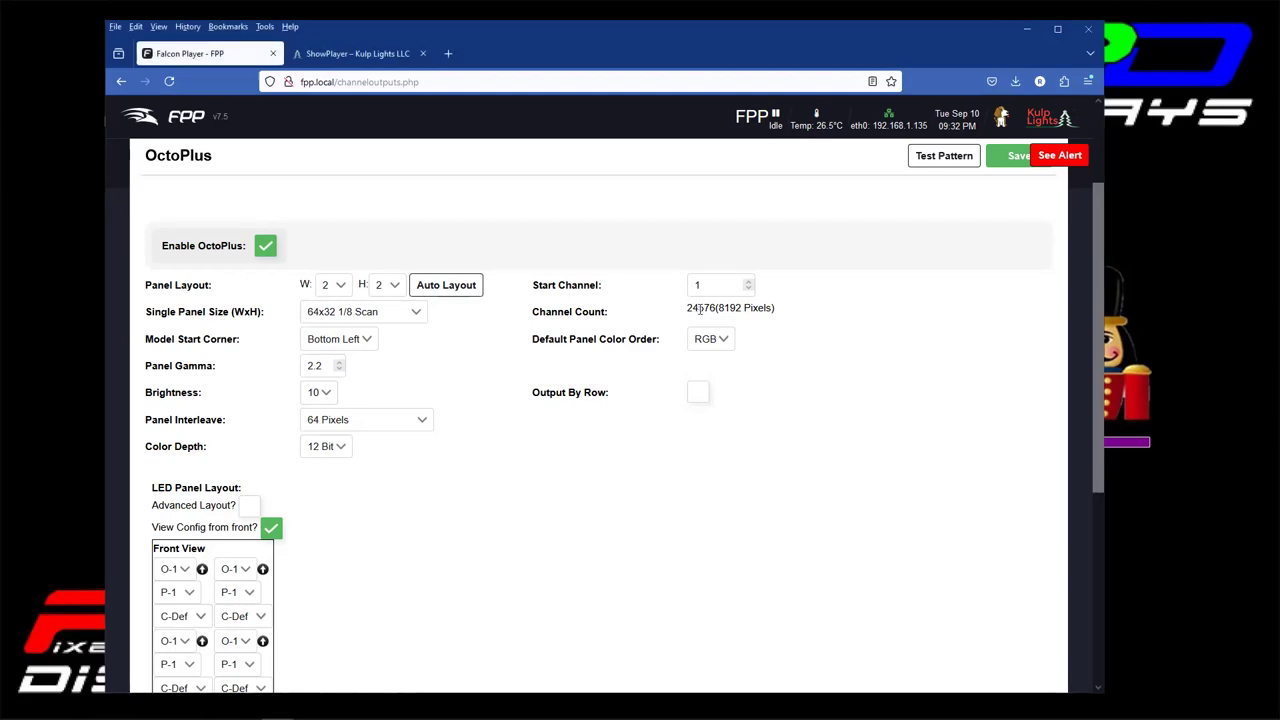
pyautogui.moveTo(687, 310); pyautogui.dragTo(715, 314)
pyautogui.click(700, 308)
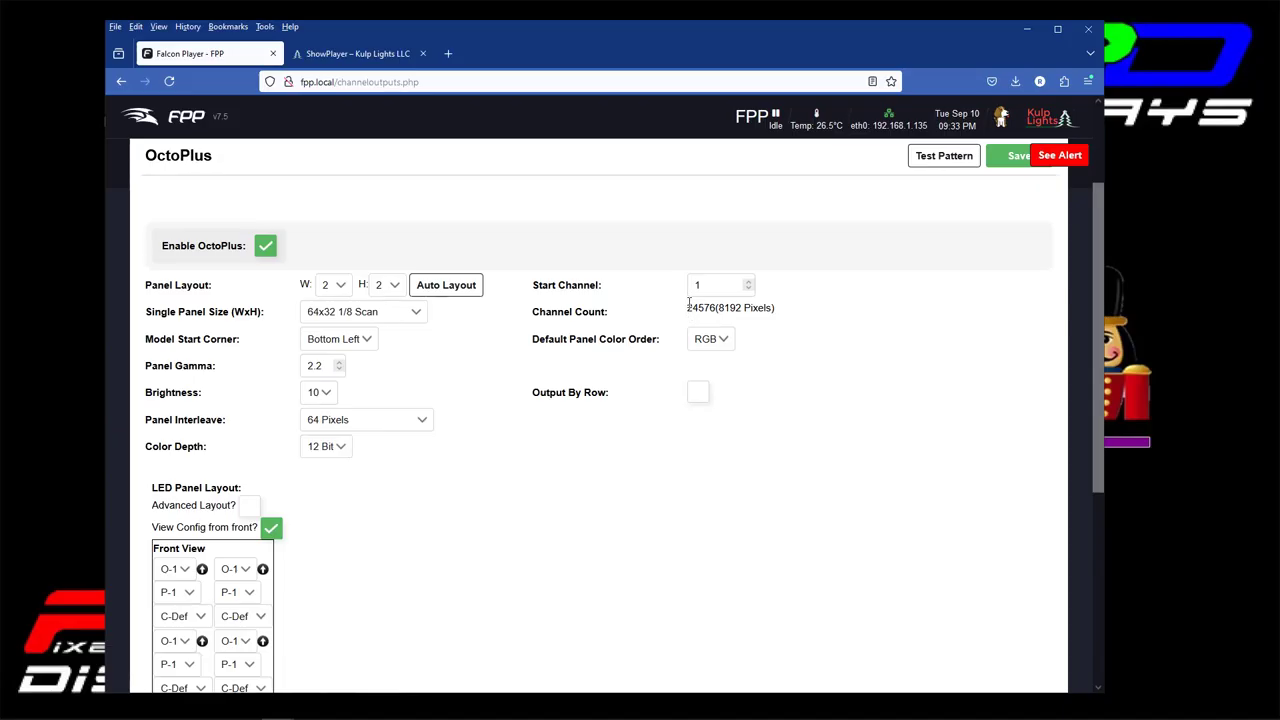
pyautogui.moveTo(688, 303)
pyautogui.mouseDown()
pyautogui.moveTo(724, 308)
pyautogui.moveTo(686, 307)
pyautogui.mouseUp()
pyautogui.click(707, 307)
pyautogui.moveTo(717, 307); pyautogui.dragTo(752, 308)
pyautogui.scroll(-2, 527, 460)
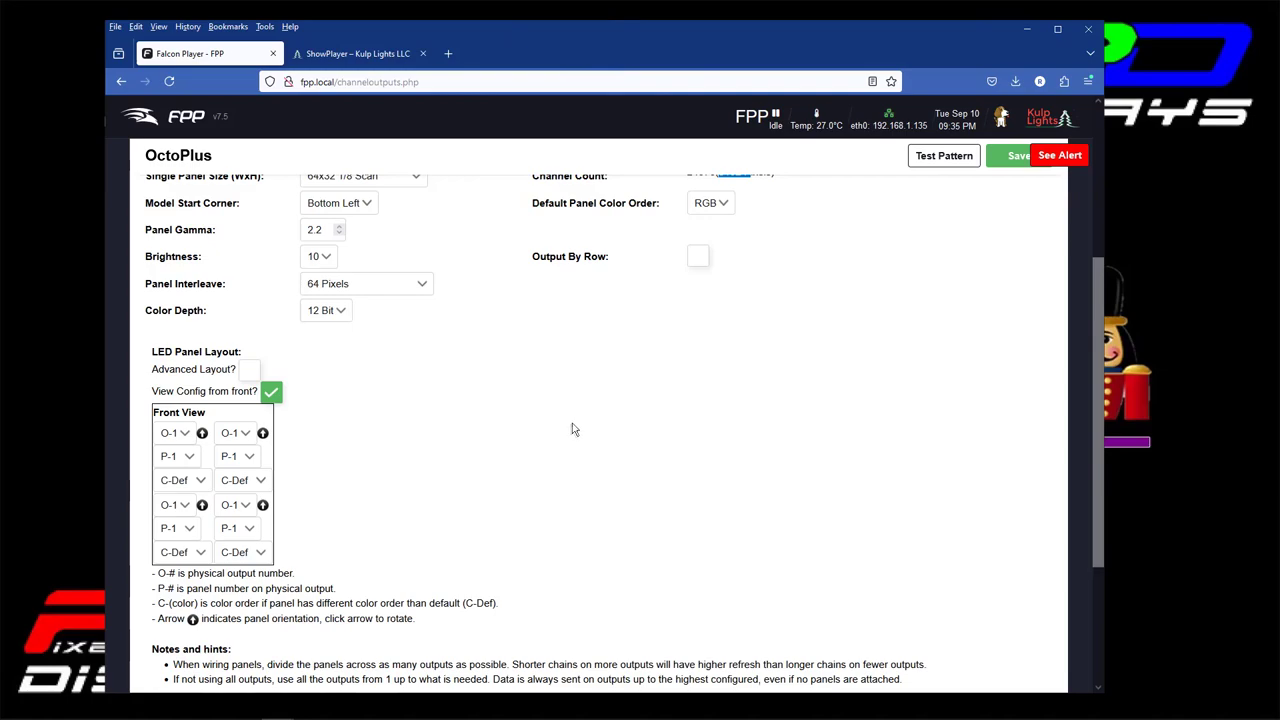
# Scroll down to the LED Panel Layout front view and the wiring notes and hints.
pyautogui.scroll(-2, 514, 414)
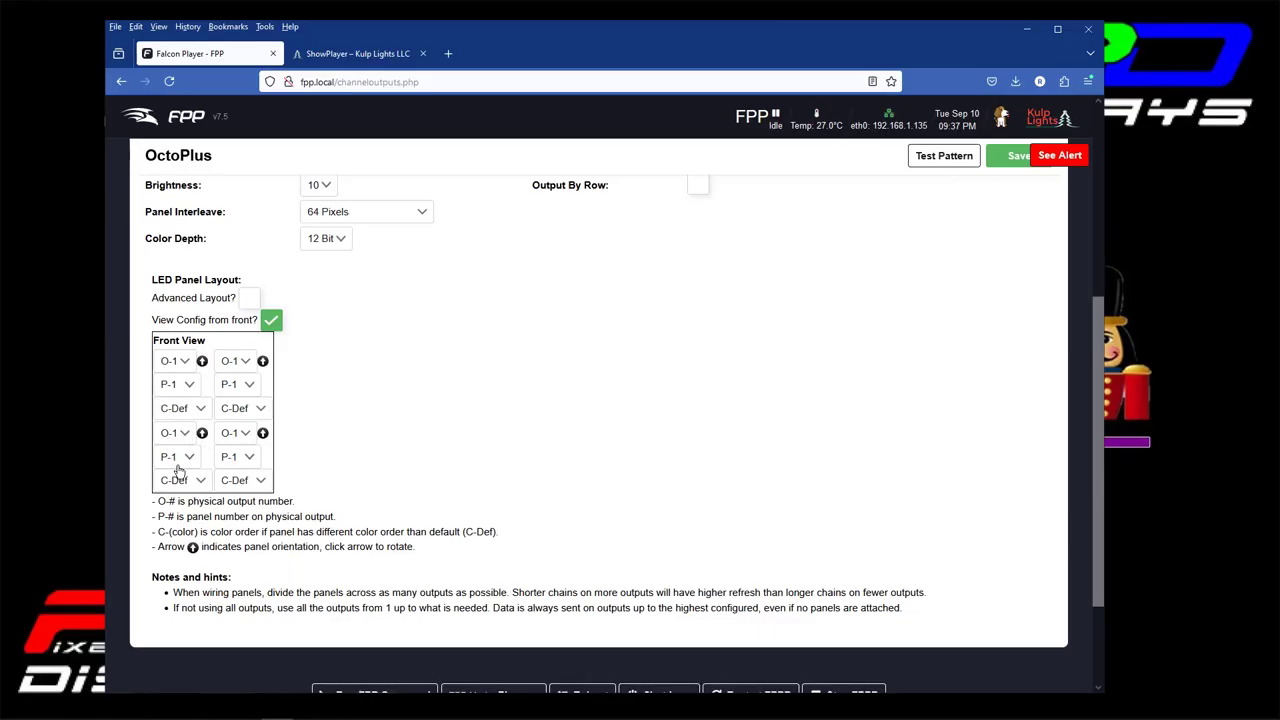
# Number the lower-right and top-right panels P-2 and assign both top panels to output O-2.
pyautogui.click(247, 462)
pyautogui.click(240, 171)
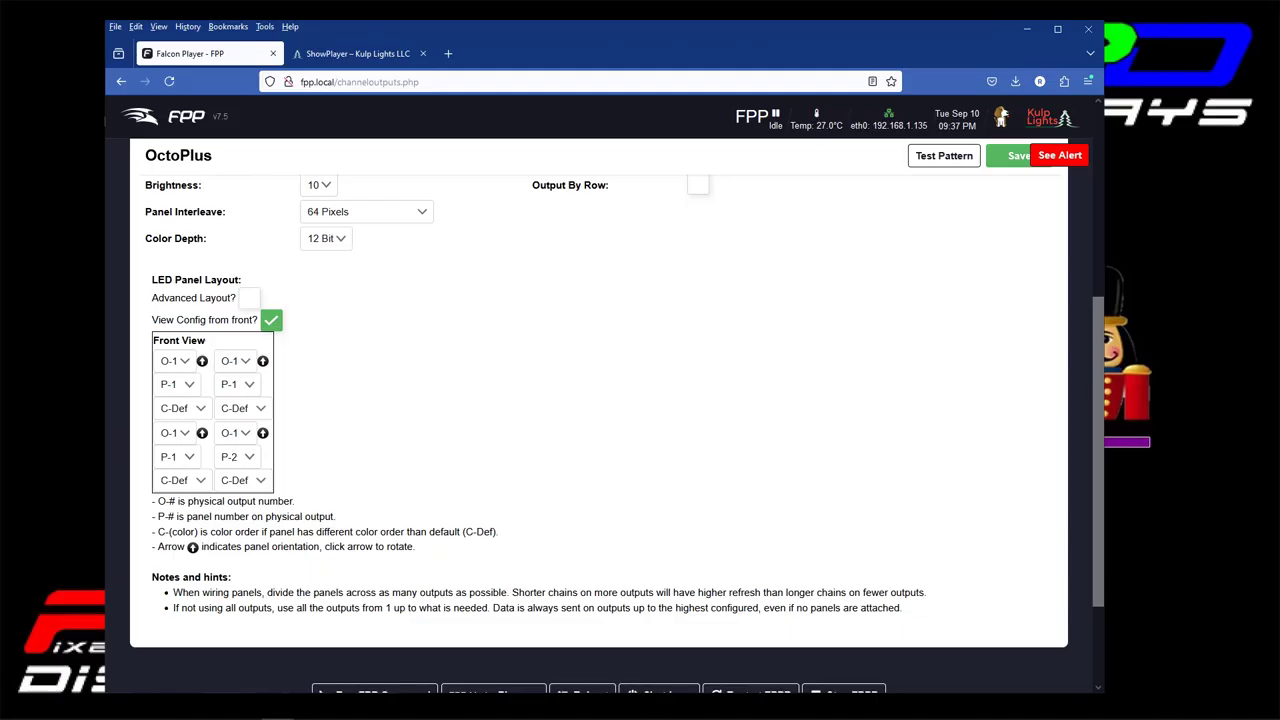
pyautogui.click(182, 362)
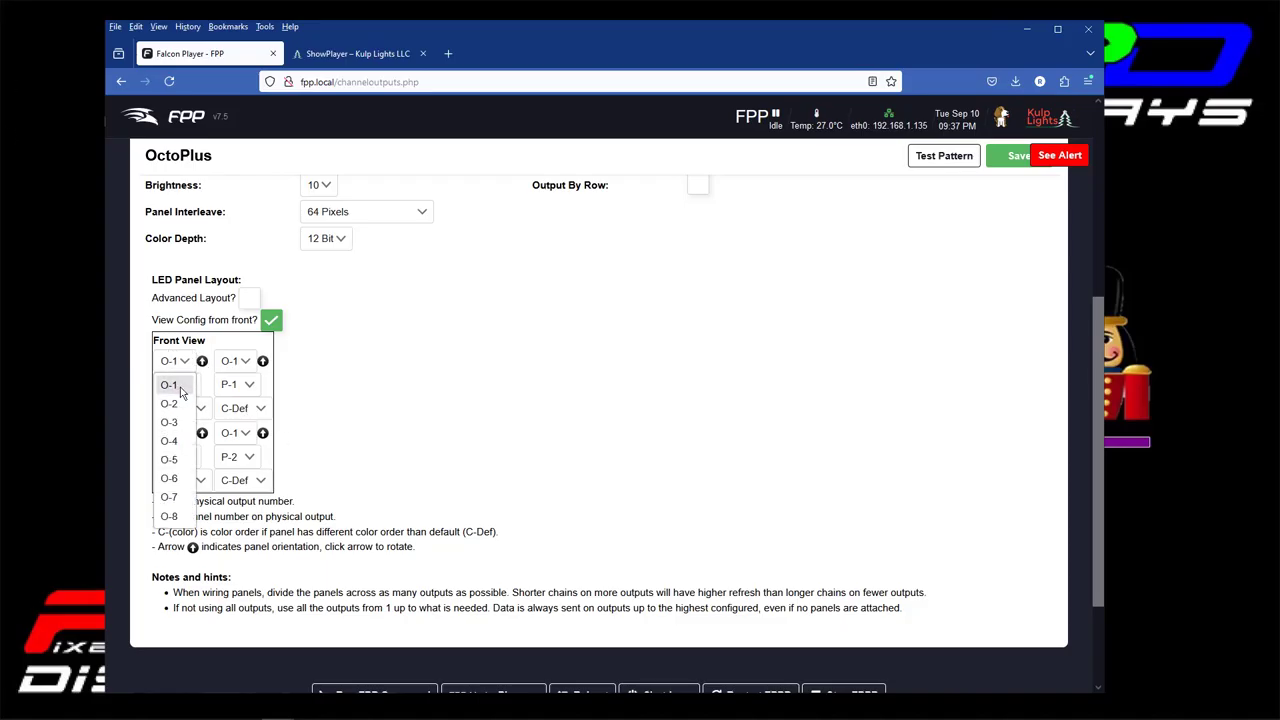
pyautogui.click(170, 403)
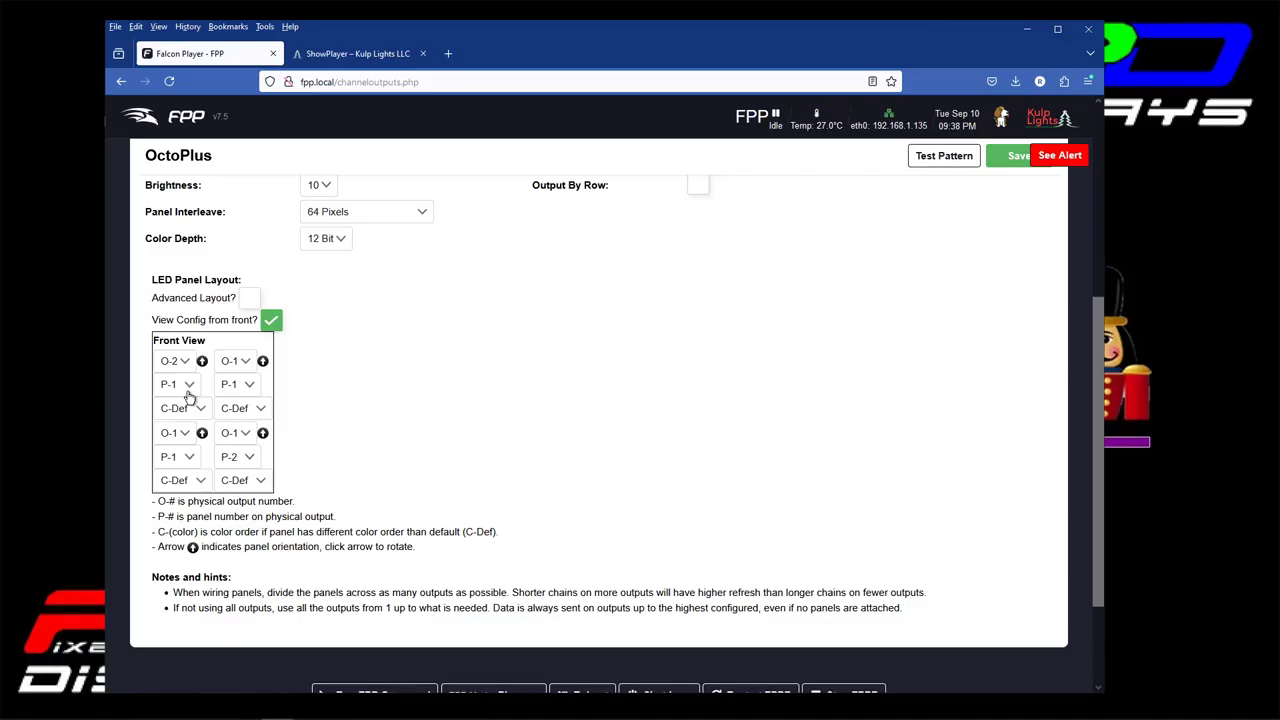
pyautogui.click(234, 361)
pyautogui.click(232, 404)
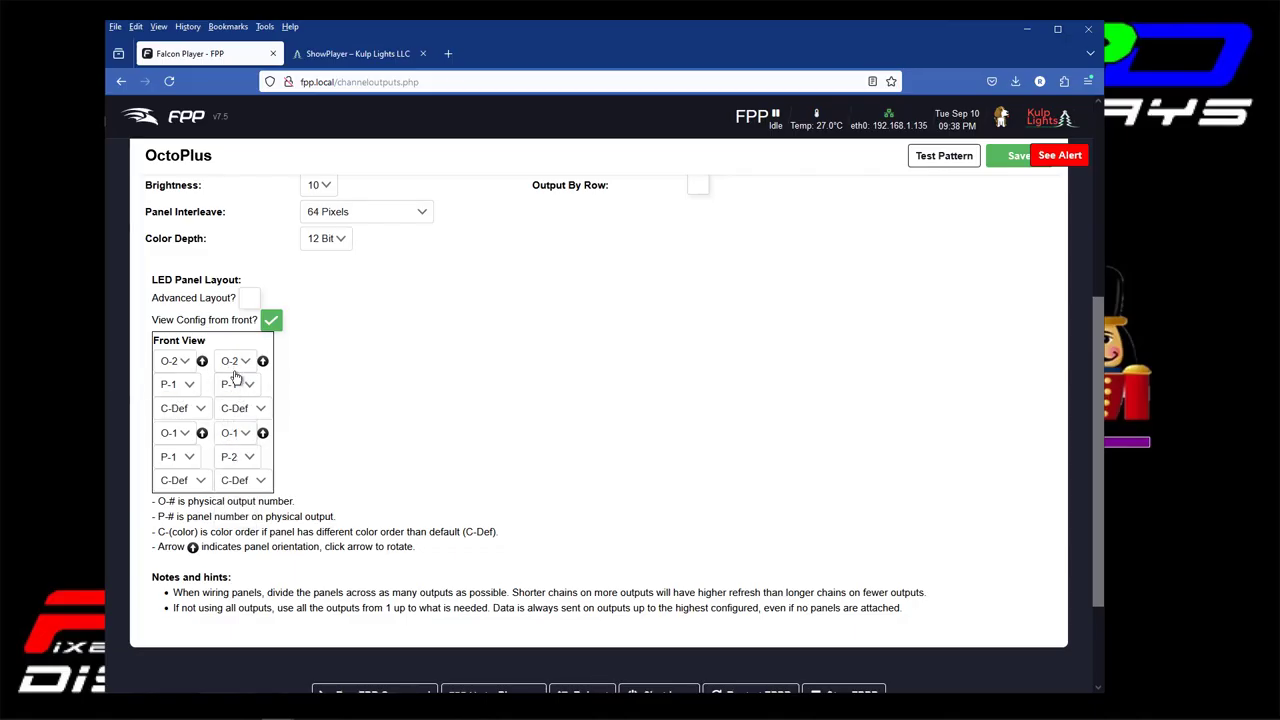
pyautogui.click(236, 387)
pyautogui.click(231, 427)
# Flip the orientation of all four panels and list the bottom-left panel's colour-order options.
pyautogui.click(202, 433)
pyautogui.click(262, 433)
pyautogui.click(262, 362)
pyautogui.click(202, 362)
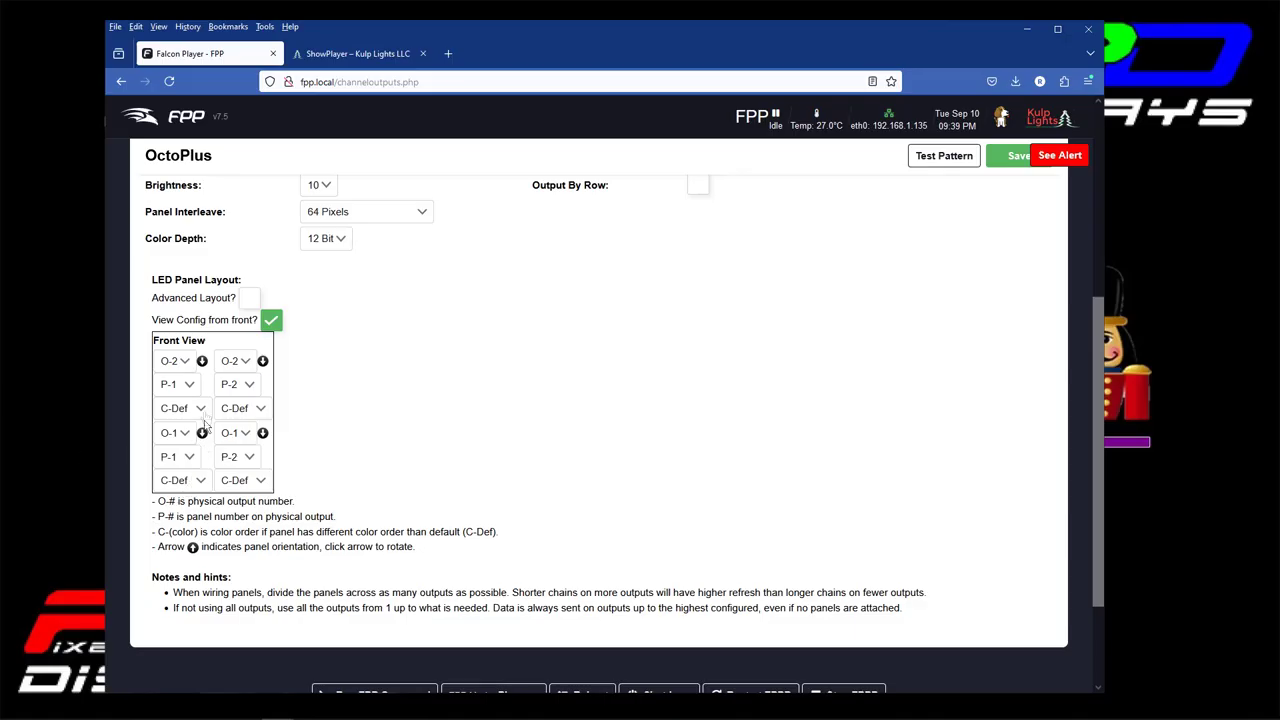
pyautogui.click(200, 482)
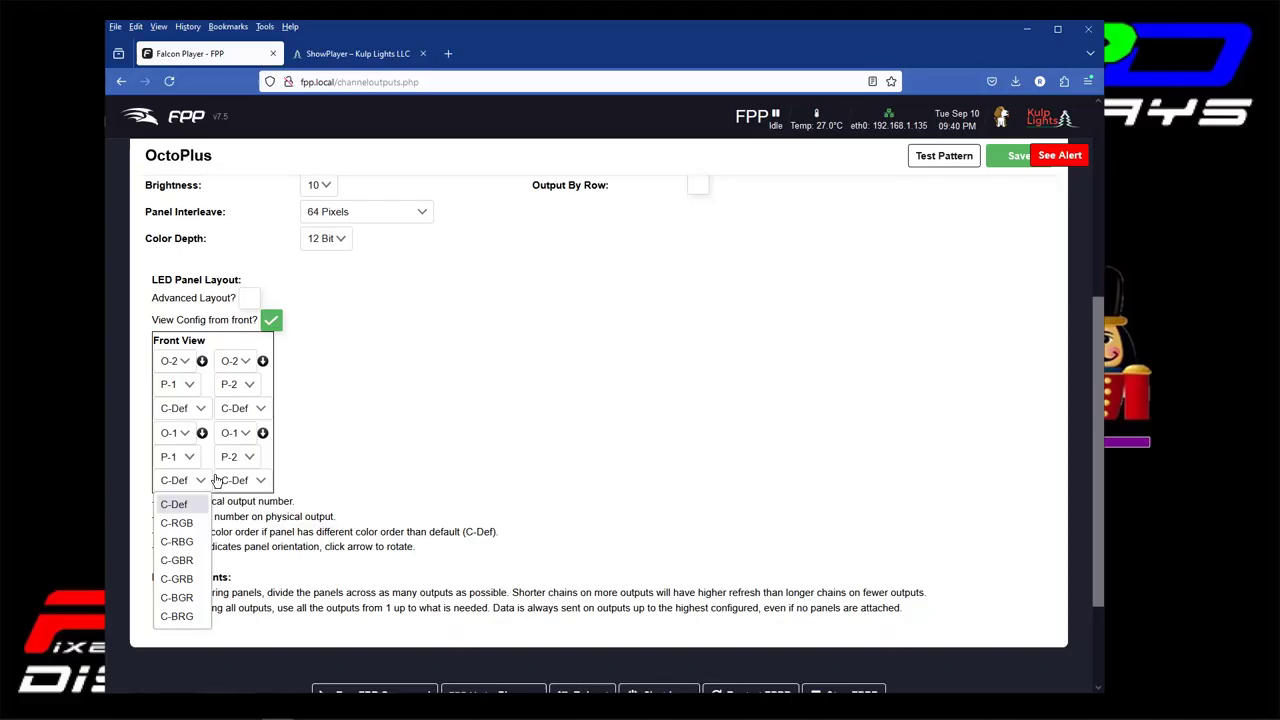
# Close the colour-order list with C-Def kept and return to the 2x2 panel layout fields.
pyautogui.click(188, 484)
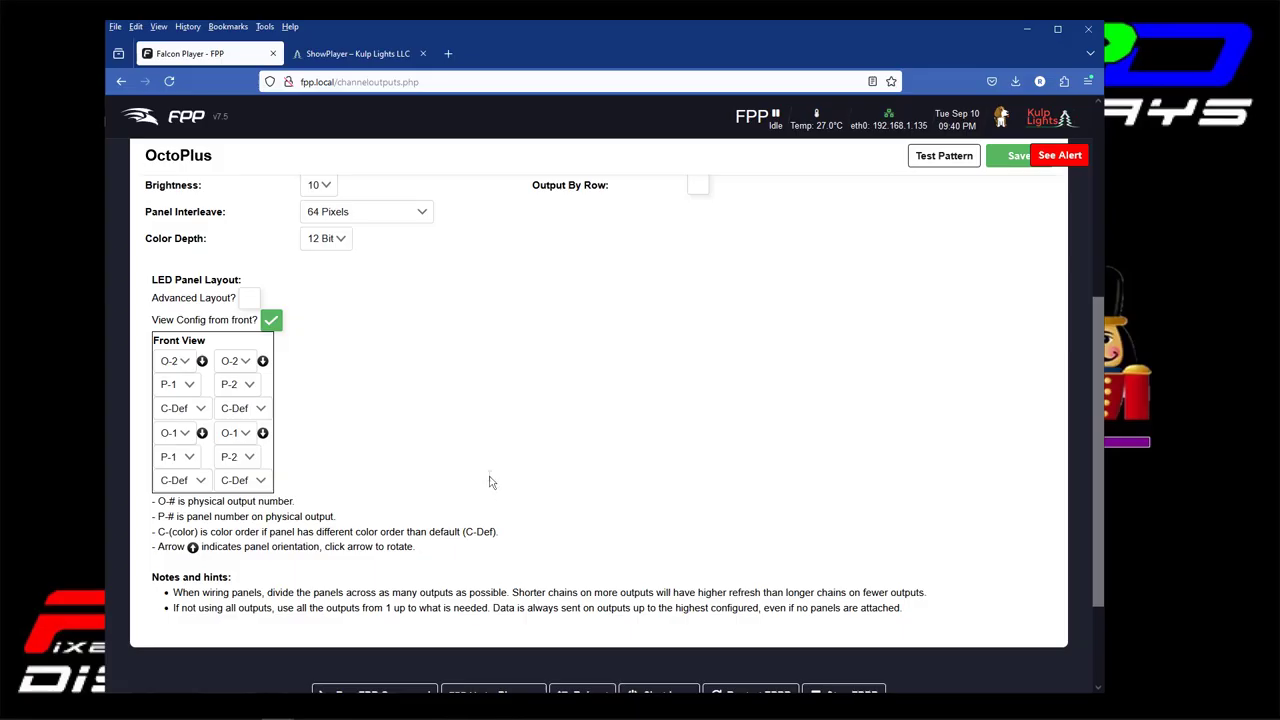
pyautogui.scroll(-3, 490, 478)
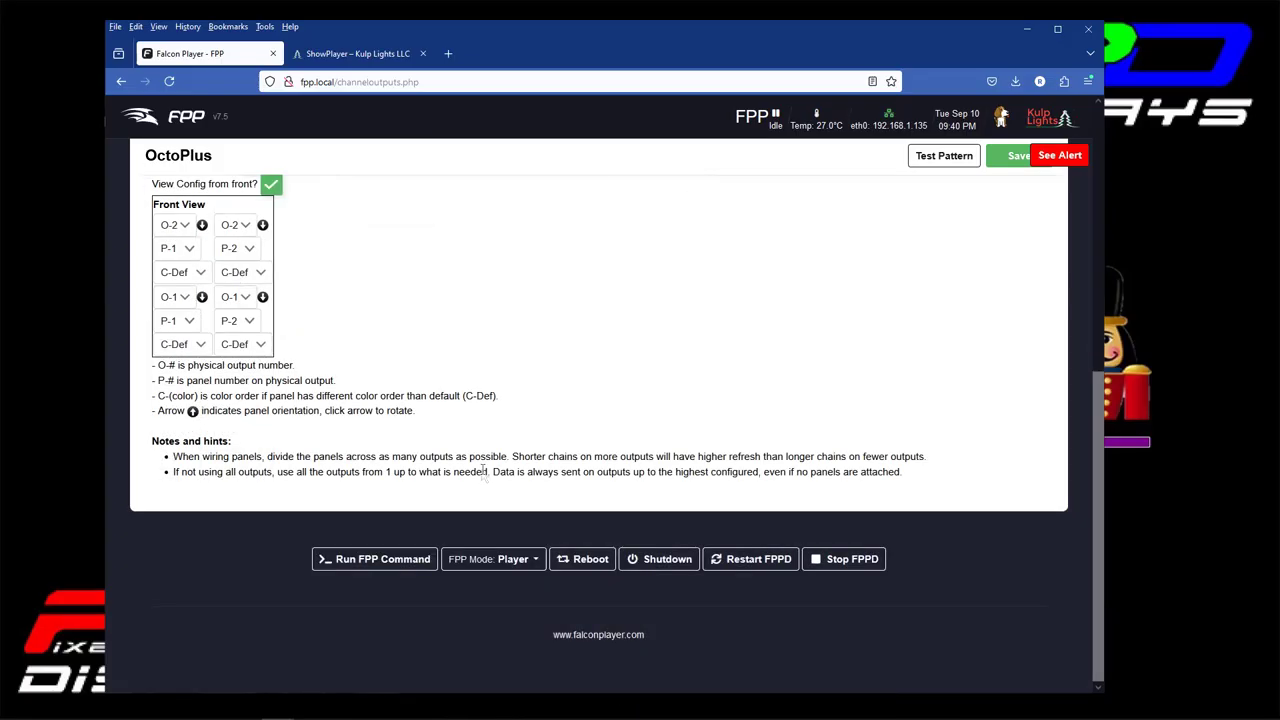
pyautogui.scroll(6, 485, 472)
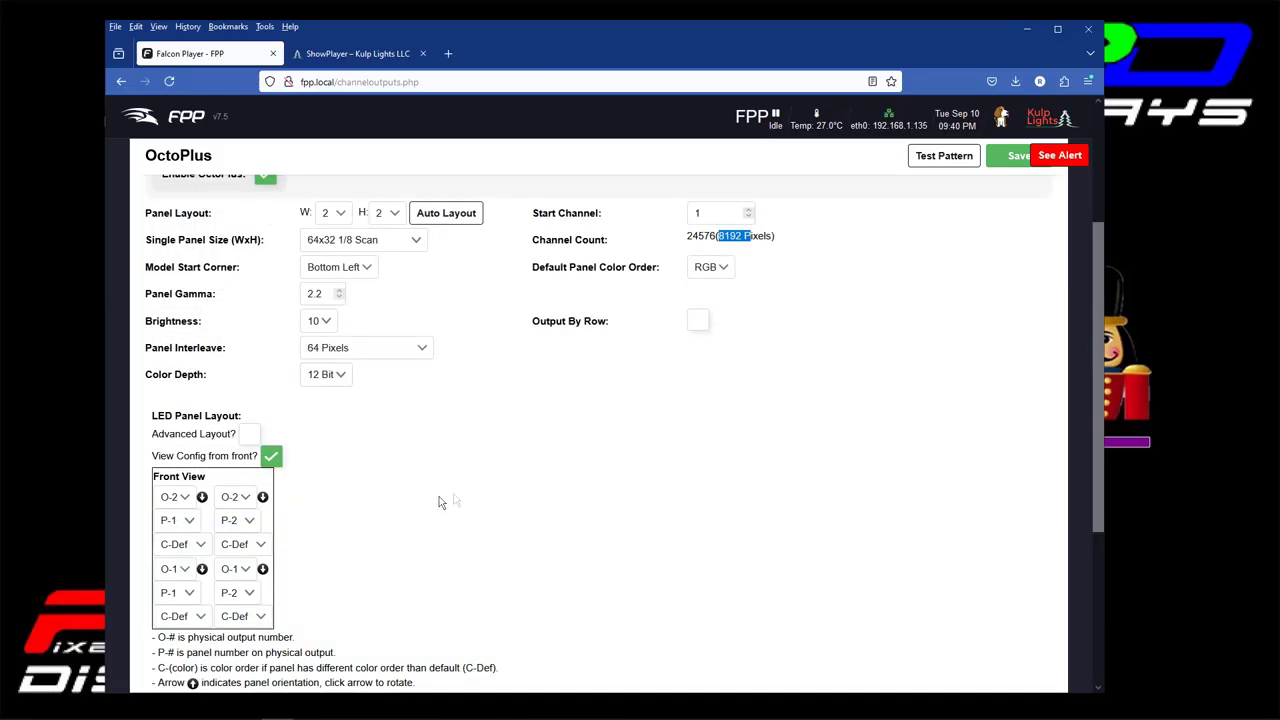
pyautogui.click(932, 233)
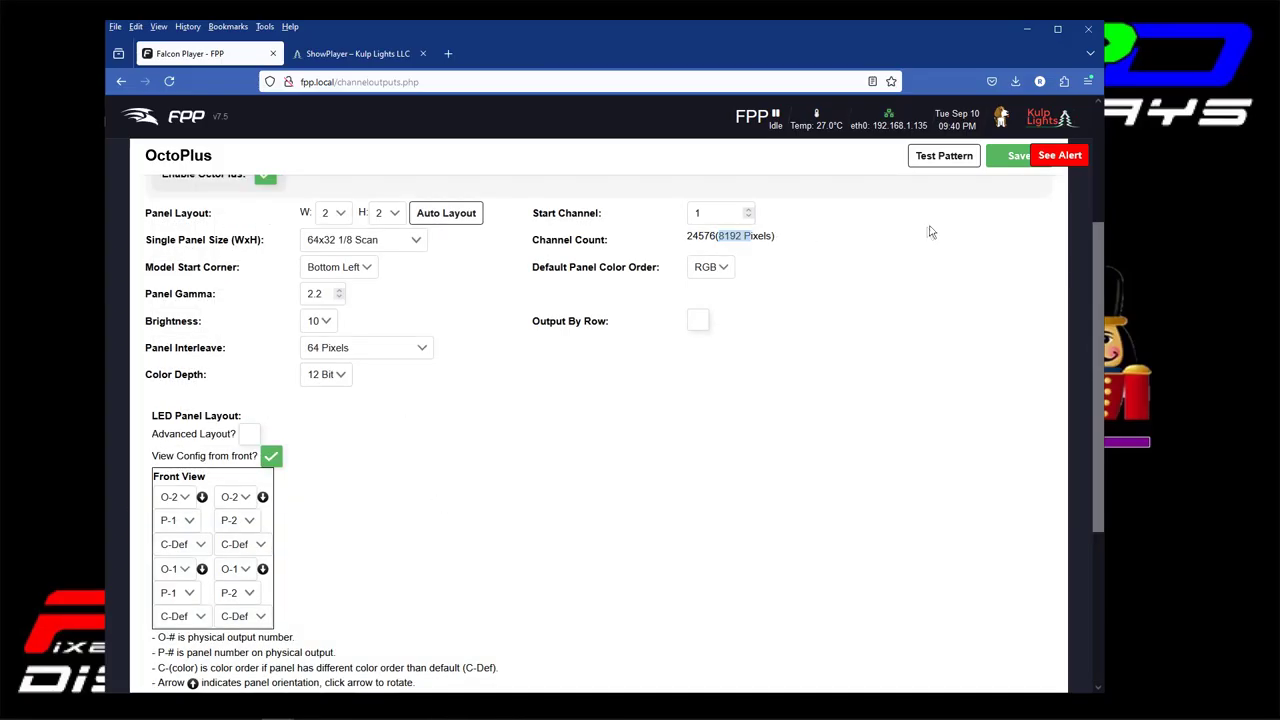
# Maximize the browser, save the OctoPlus output configuration, and restart FPPD.
pyautogui.click(1049, 34)
pyautogui.click(1170, 145)
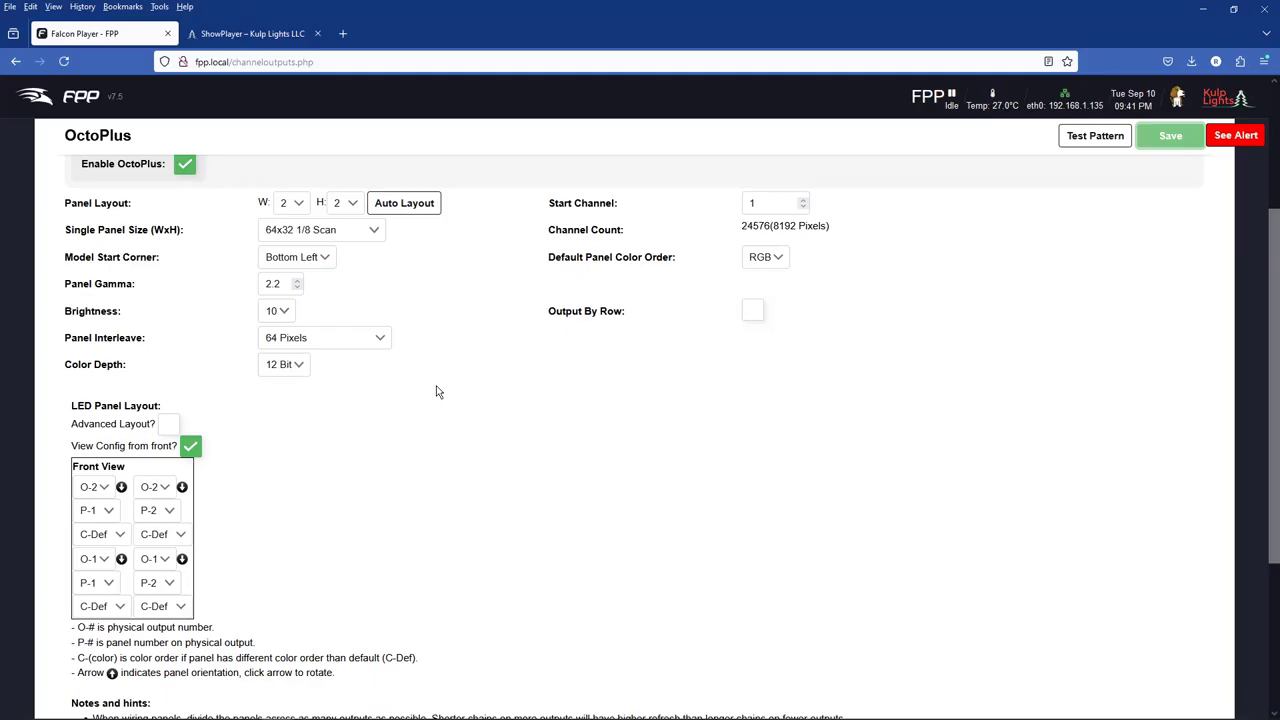
pyautogui.scroll(-3, 423, 457)
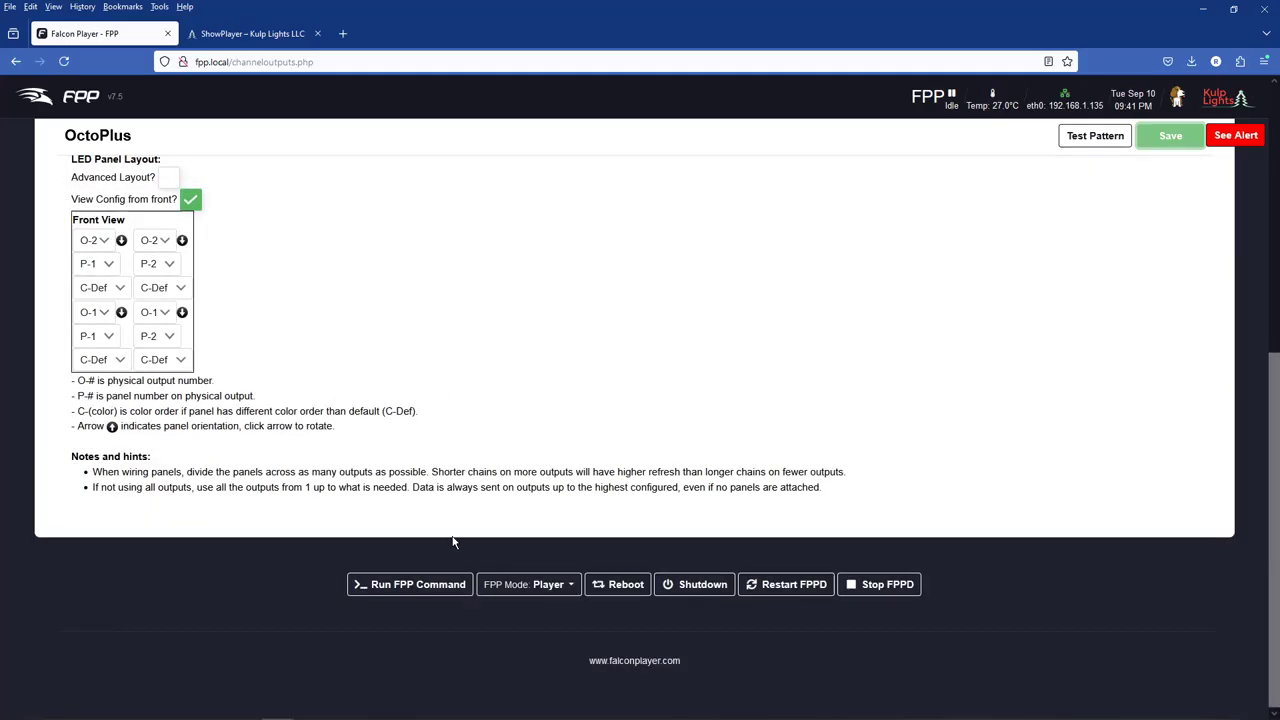
pyautogui.click(790, 585)
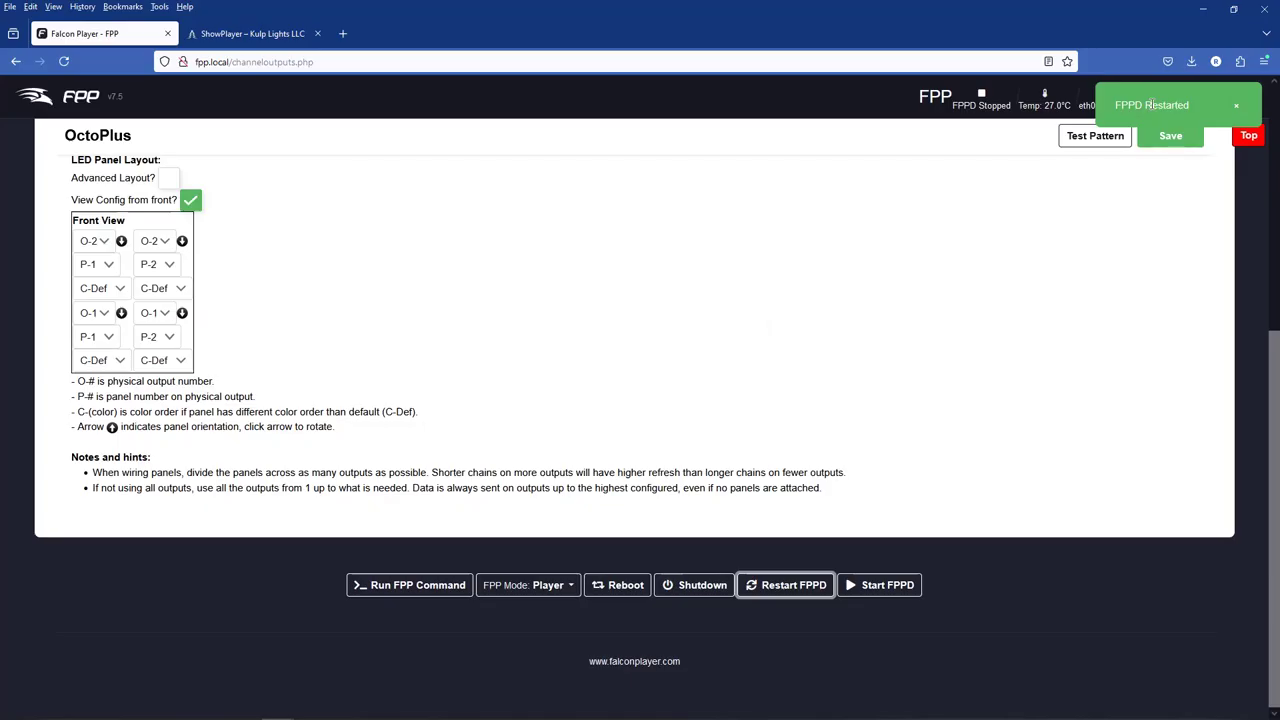
# Start the test pattern on the 2x2 OctoPlus matrix of 64x32 panels.
pyautogui.scroll(3, 1032, 208)
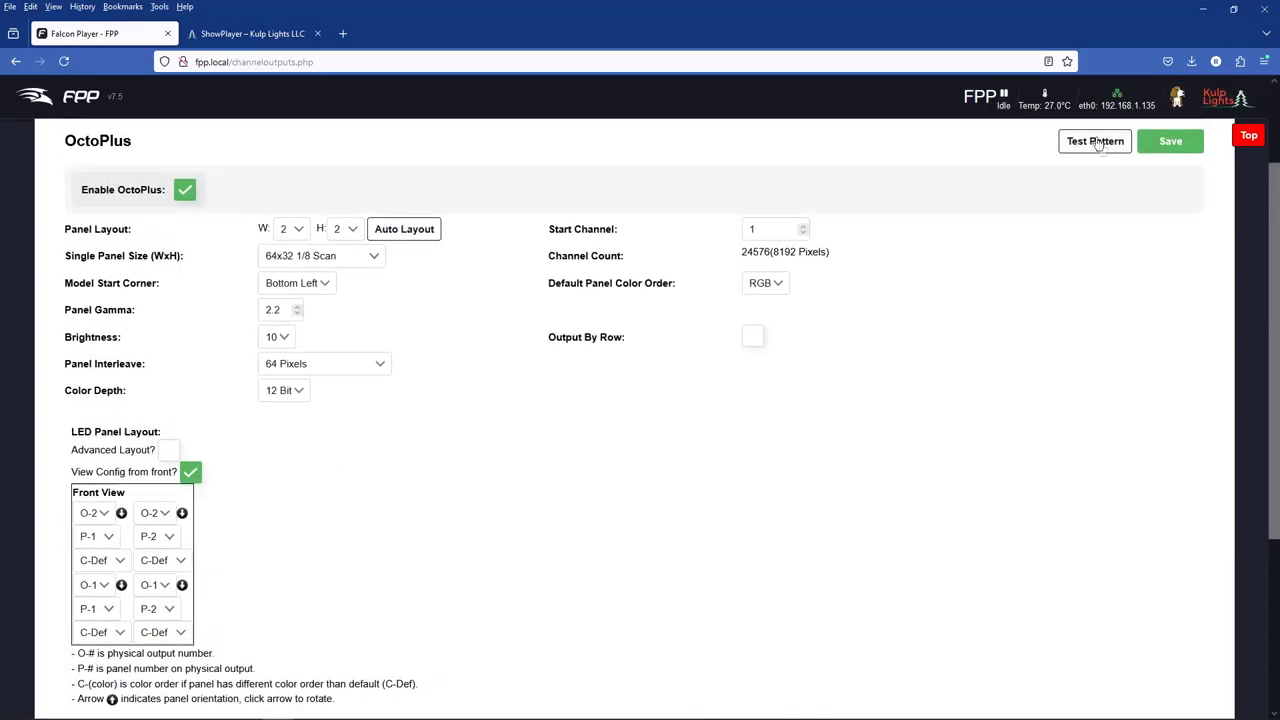
pyautogui.click(1096, 143)
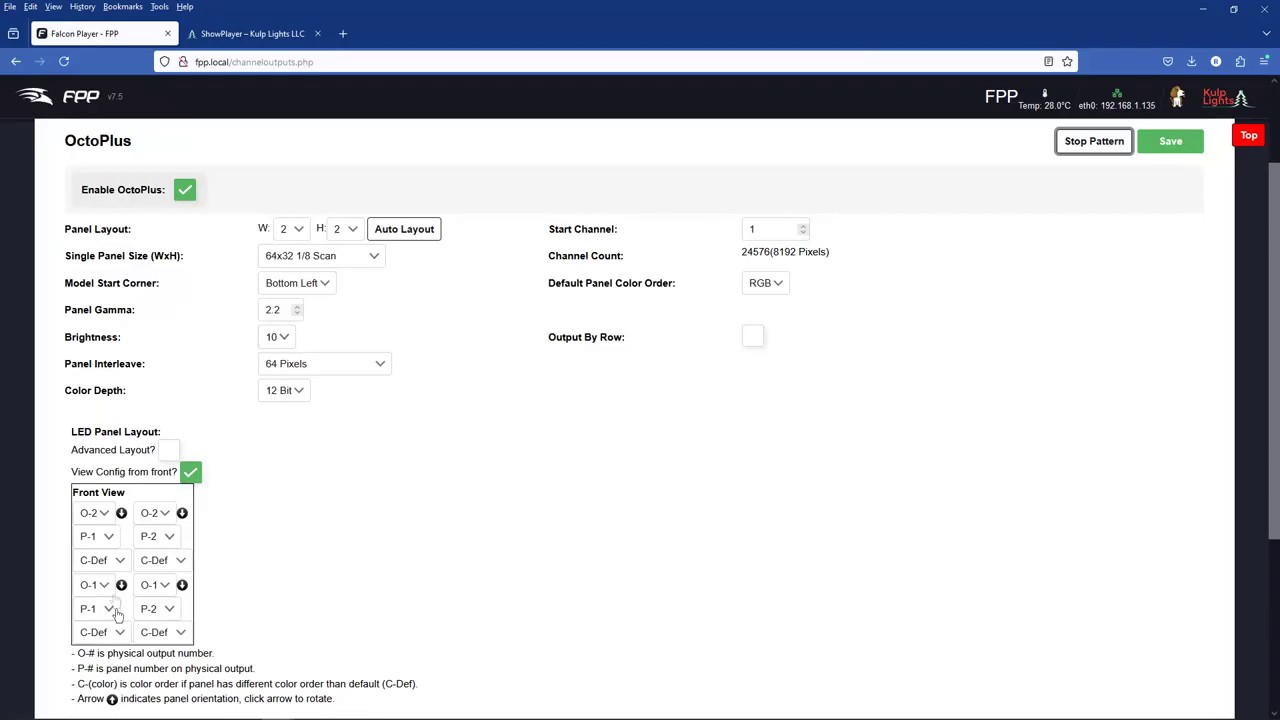
# Rotate the O-1 panel arrow to point up, then toggle 'View Config from front?' off and on.
pyautogui.click(132, 520)
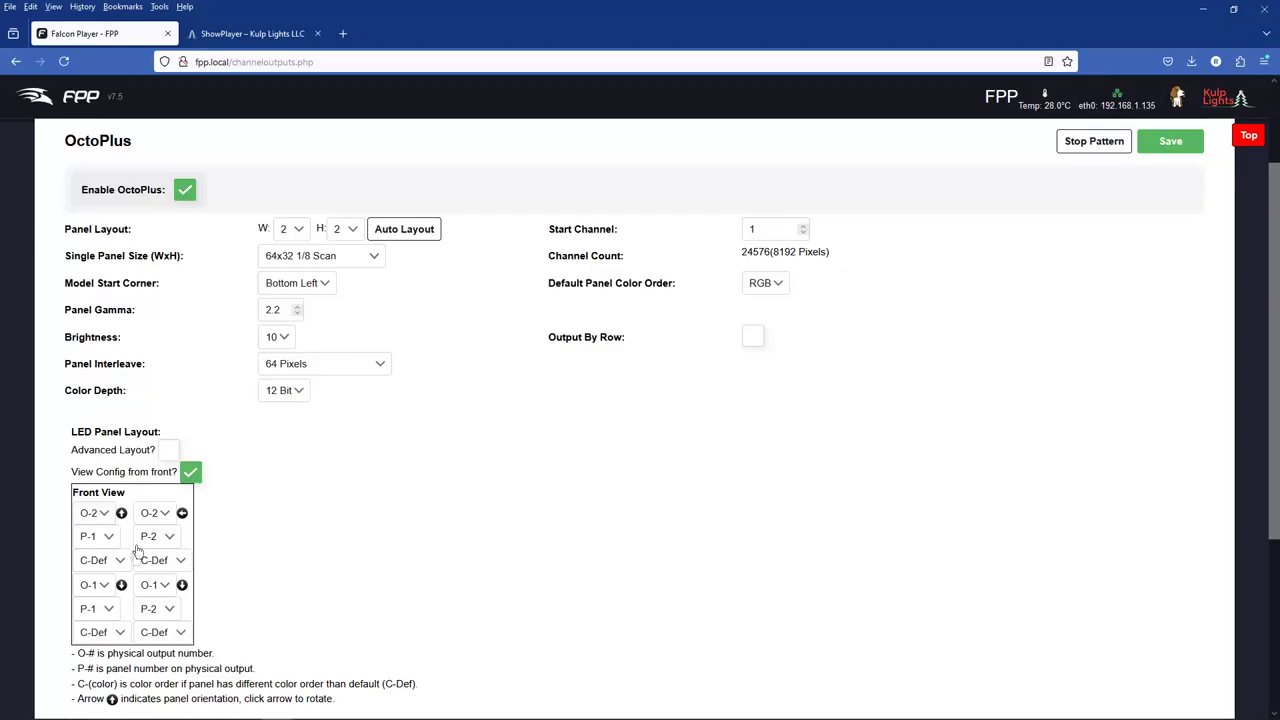
pyautogui.click(121, 585)
pyautogui.click(121, 585)
pyautogui.click(190, 474)
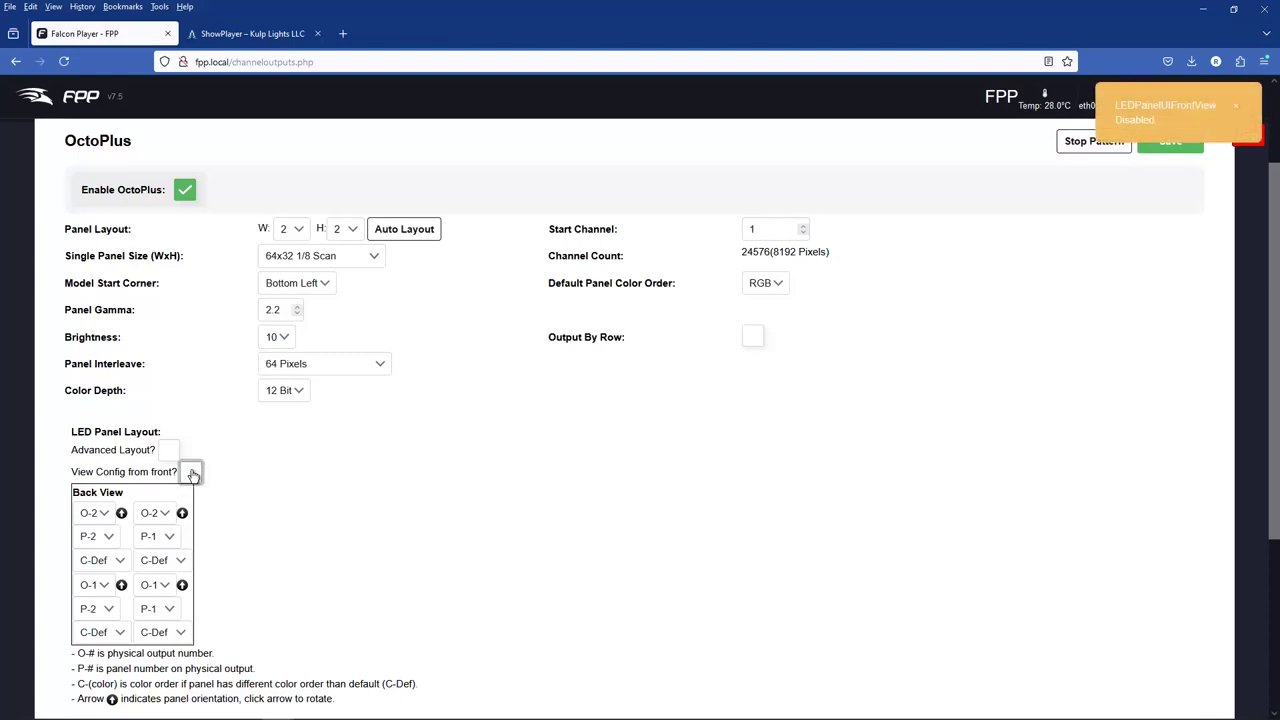
pyautogui.click(192, 474)
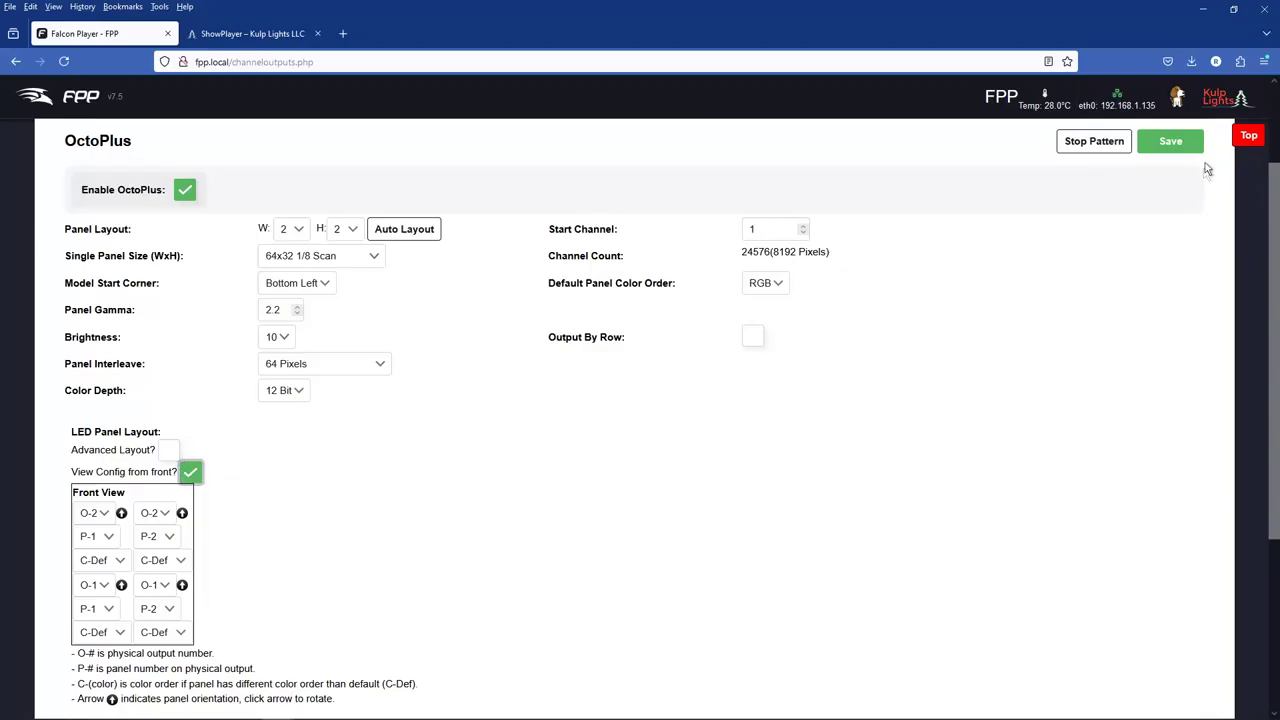
# Save the channel output configuration and stop the running test pattern.
pyautogui.click(1177, 140)
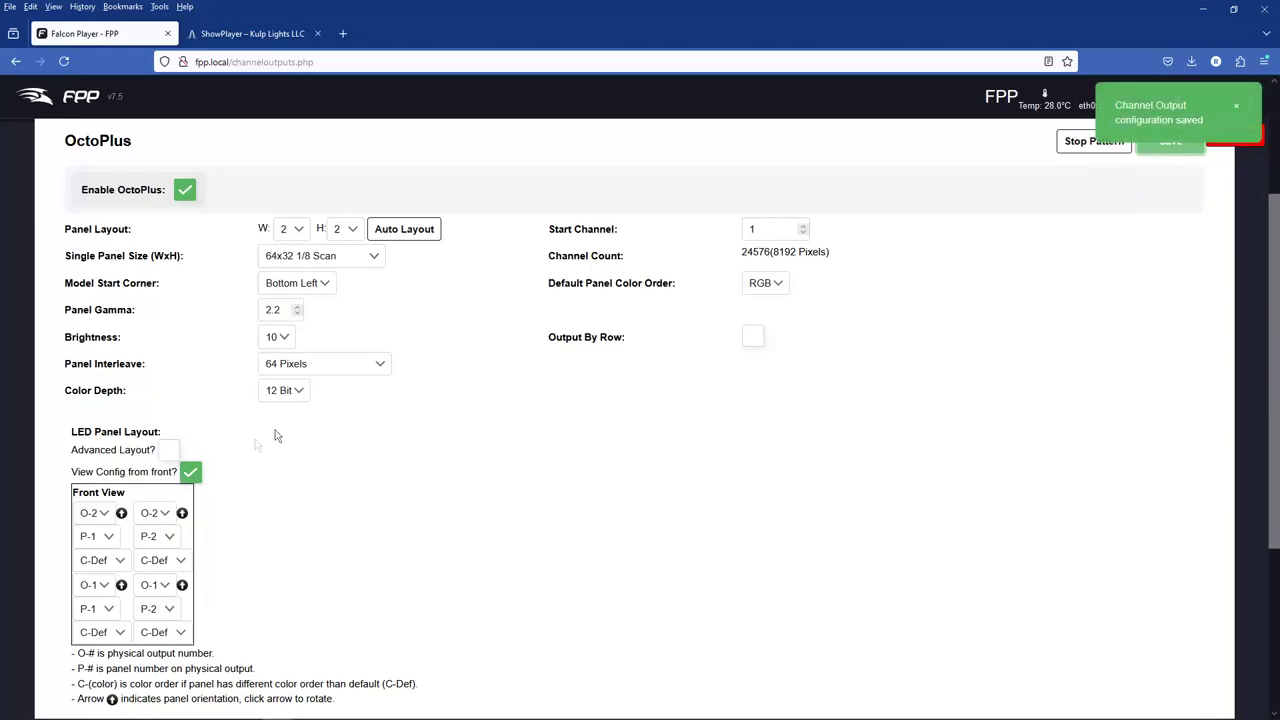
pyautogui.scroll(-2, 152, 498)
pyautogui.scroll(4, 592, 460)
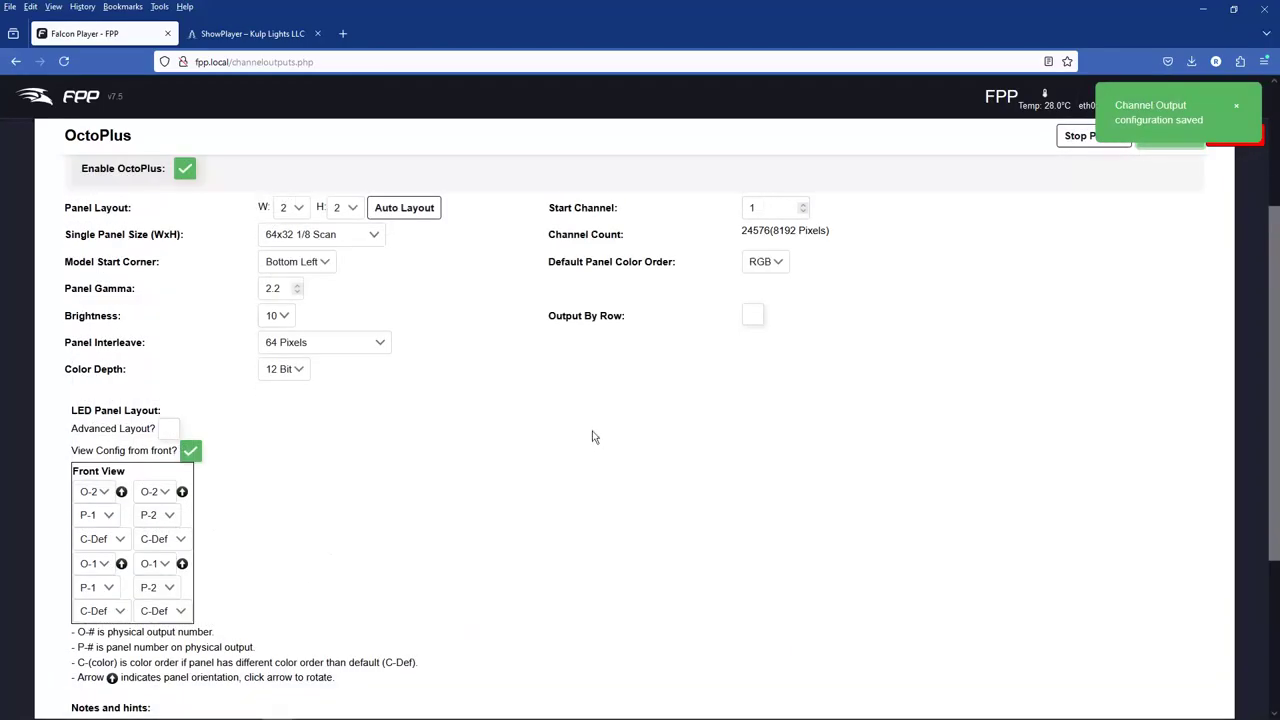
pyautogui.click(1094, 326)
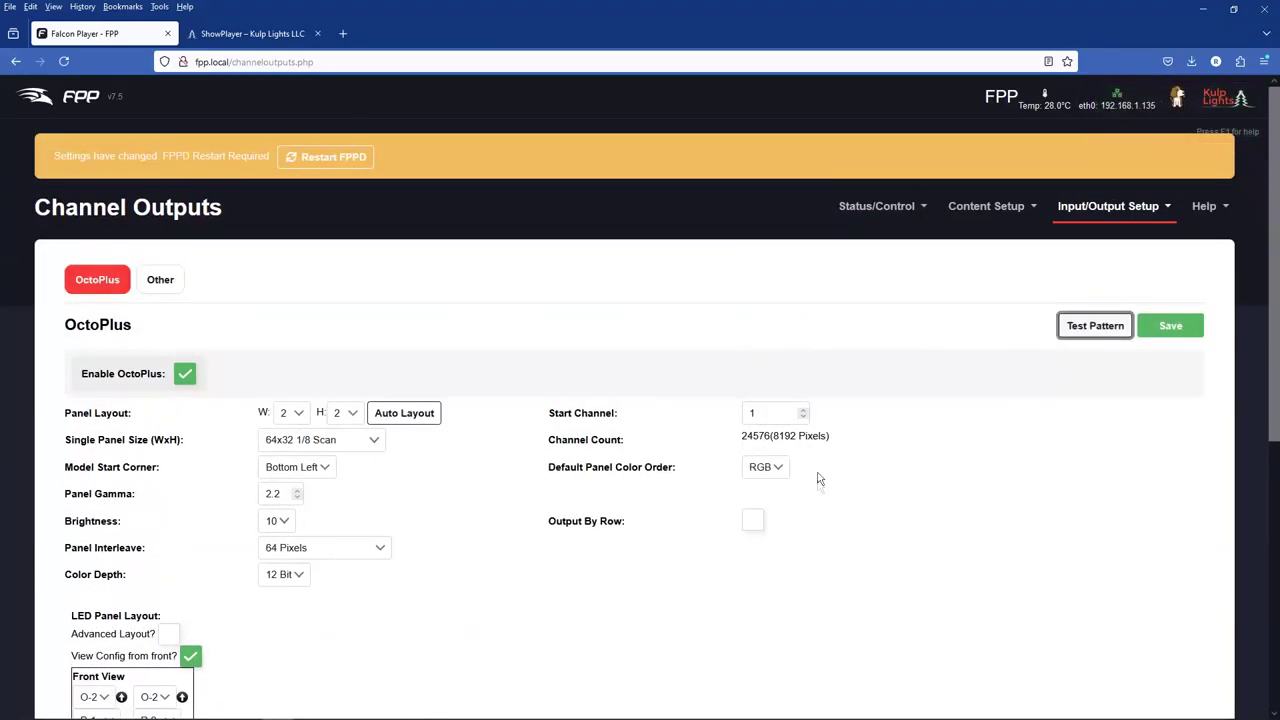
# Restart FPPD to apply the saved panel settings.
pyautogui.scroll(-4, 400, 549)
pyautogui.scroll(-2, 323, 549)
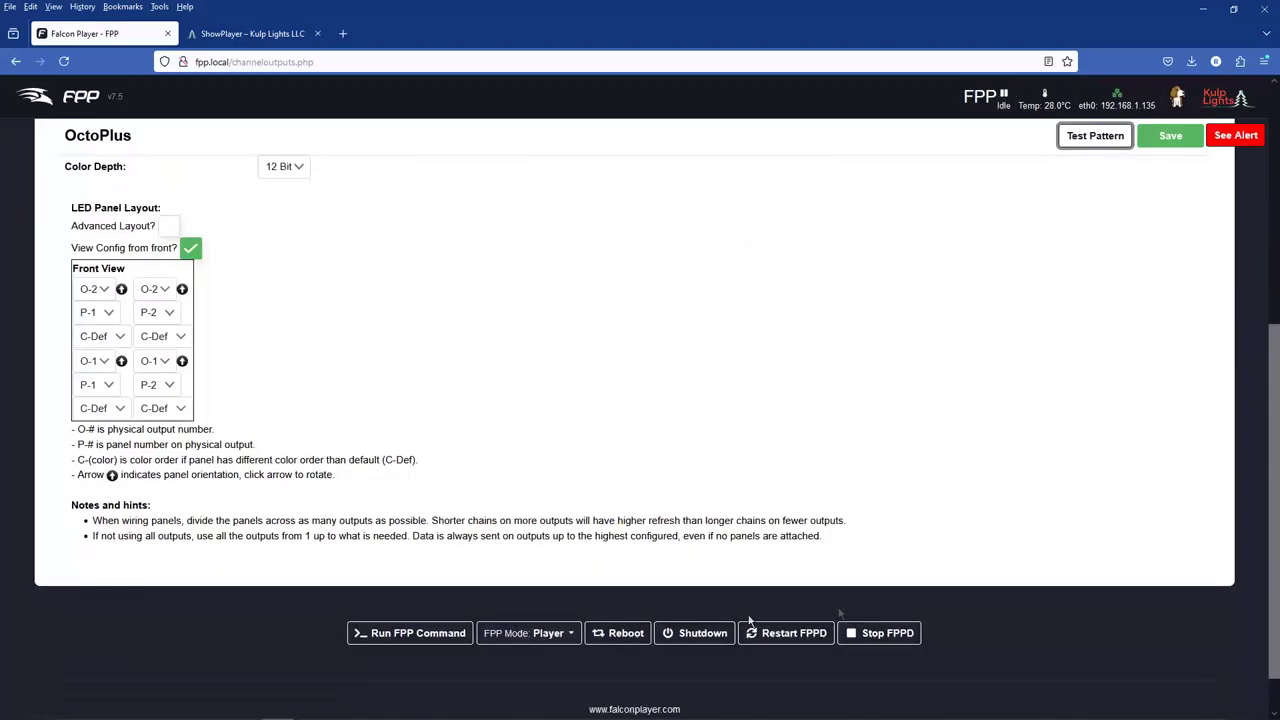
pyautogui.click(812, 633)
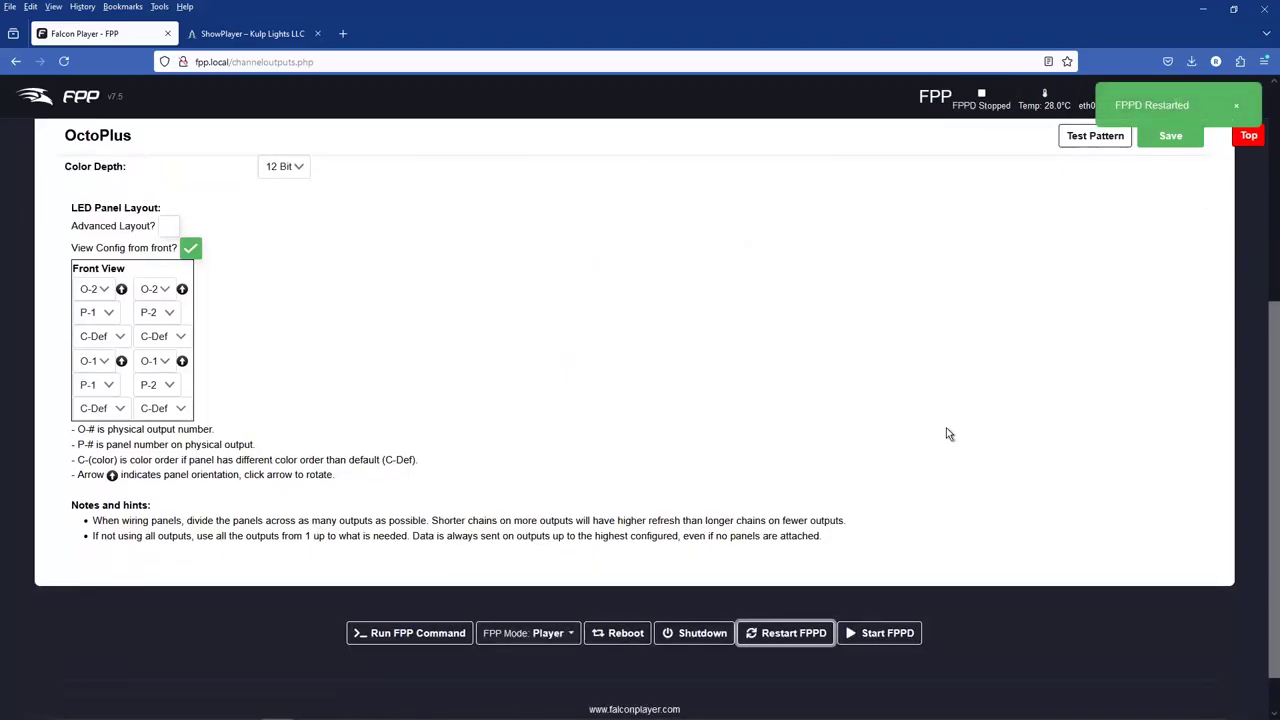
pyautogui.scroll(4, 945, 430)
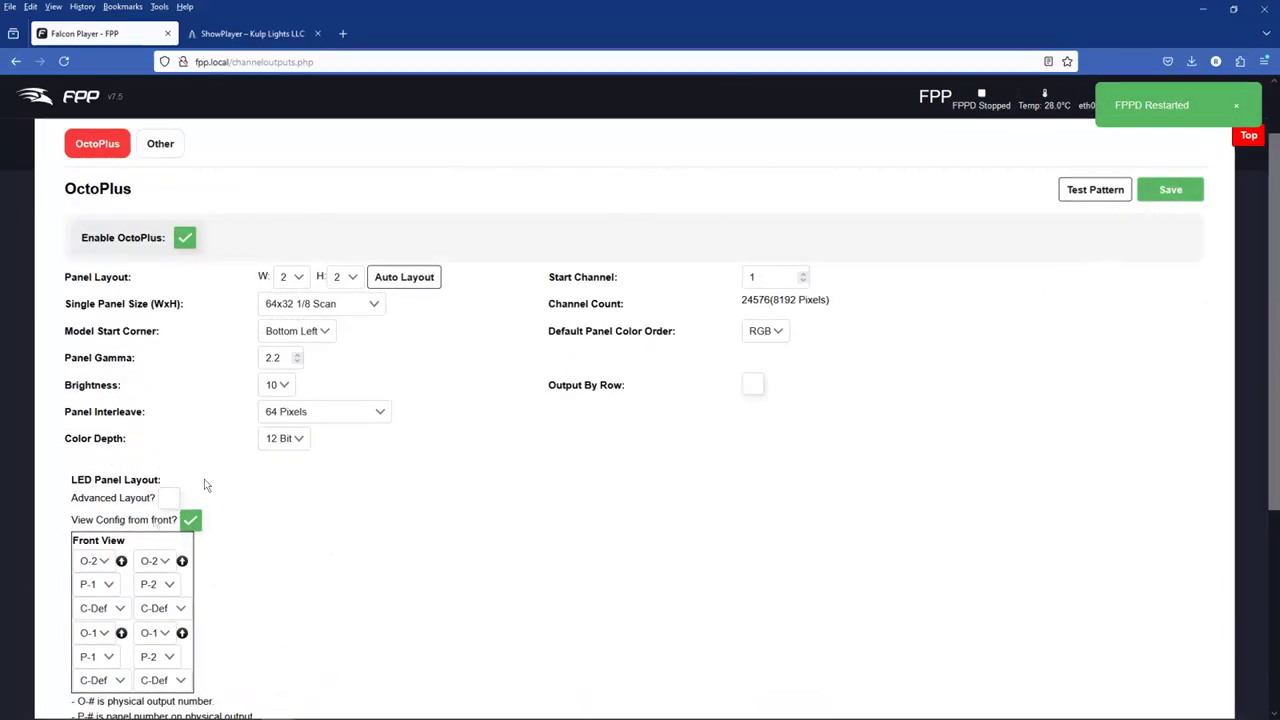
# Start the test pattern again on the four upright OctoPlus panels.
pyautogui.click(1074, 191)
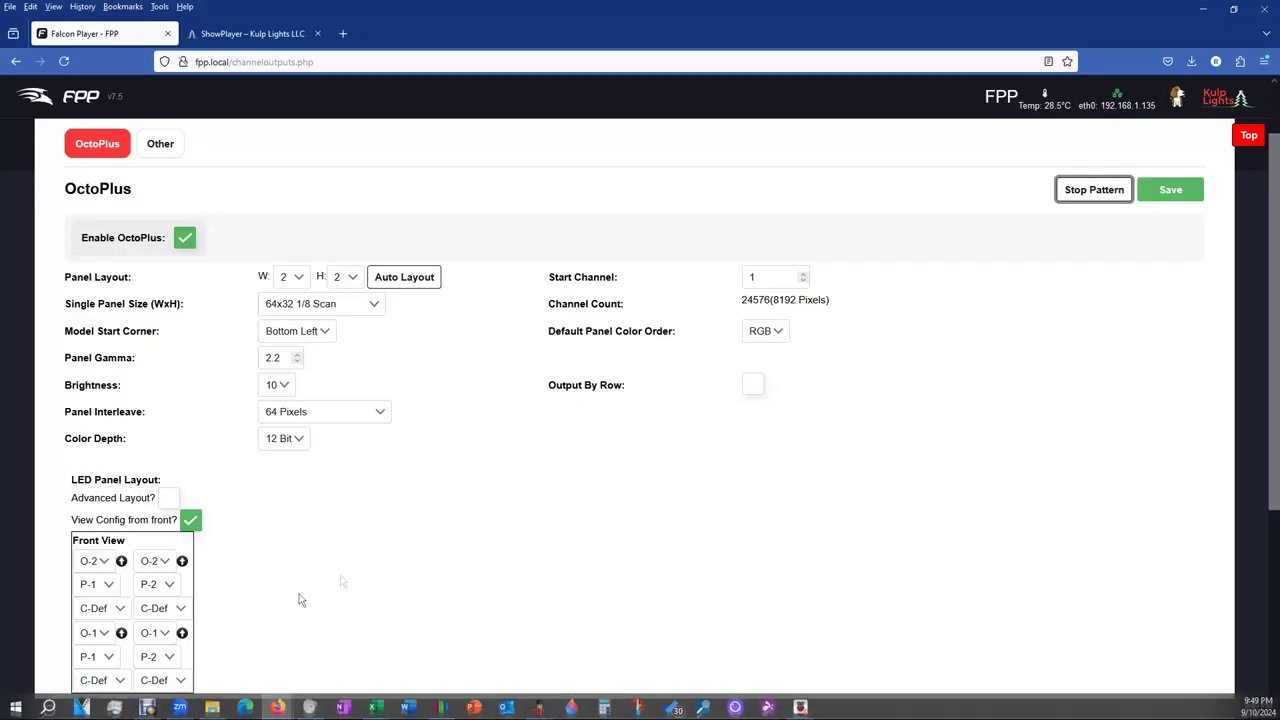
# Stop the test pattern and turn all O-2 and O-1 panel arrows to point down.
pyautogui.click(1096, 192)
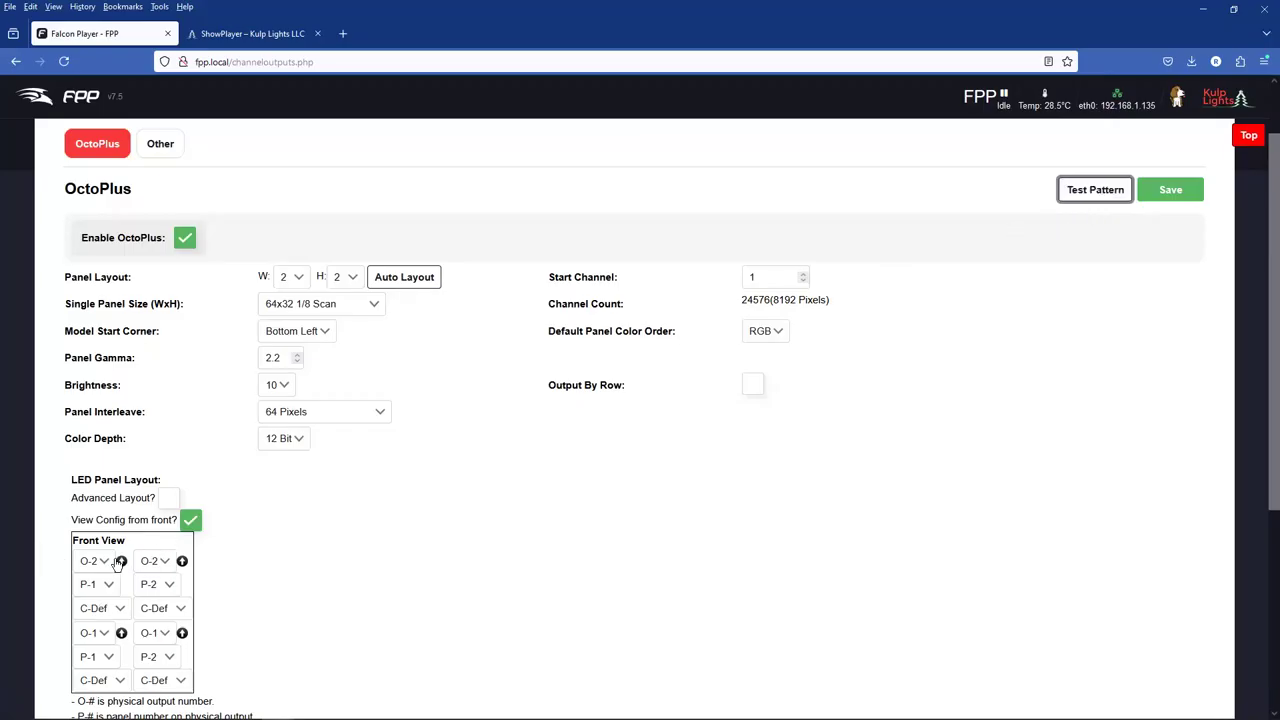
pyautogui.click(110, 562)
pyautogui.press('Escape')
pyautogui.click(121, 562)
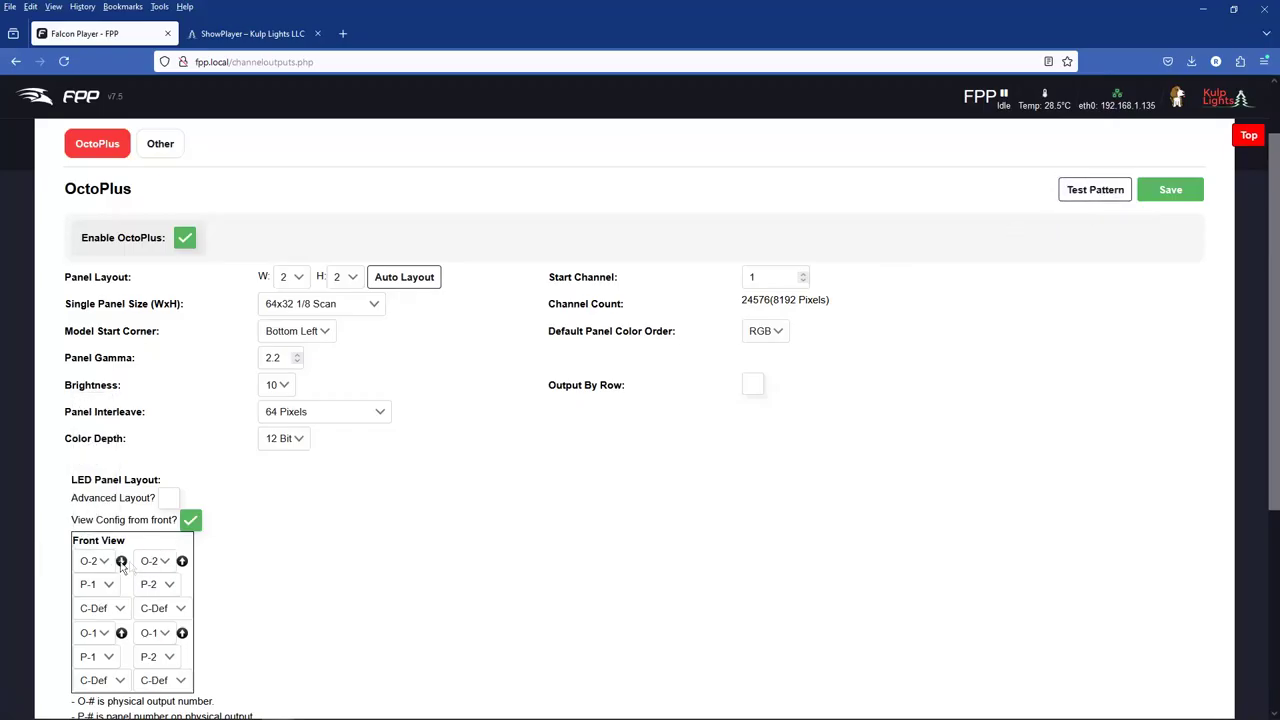
pyautogui.click(182, 561)
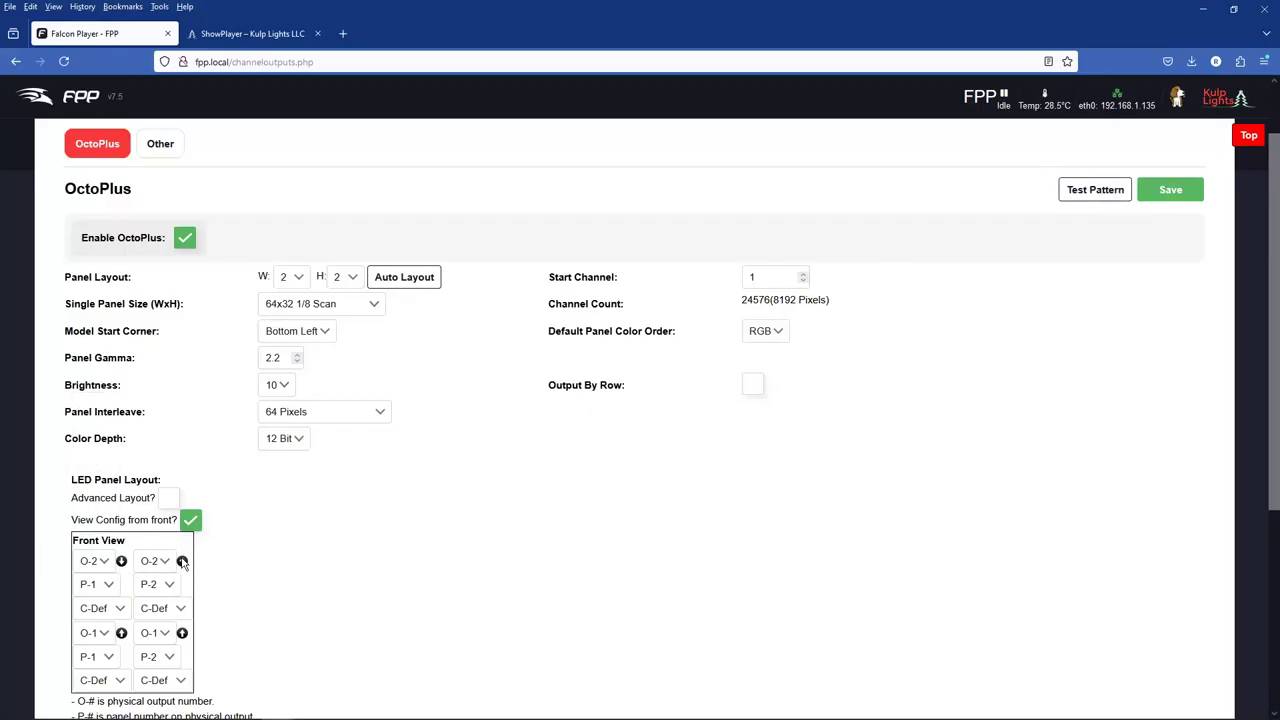
pyautogui.click(182, 634)
pyautogui.click(121, 633)
# Save the new orientations, restart FPPD, and save the output configuration again.
pyautogui.click(1177, 203)
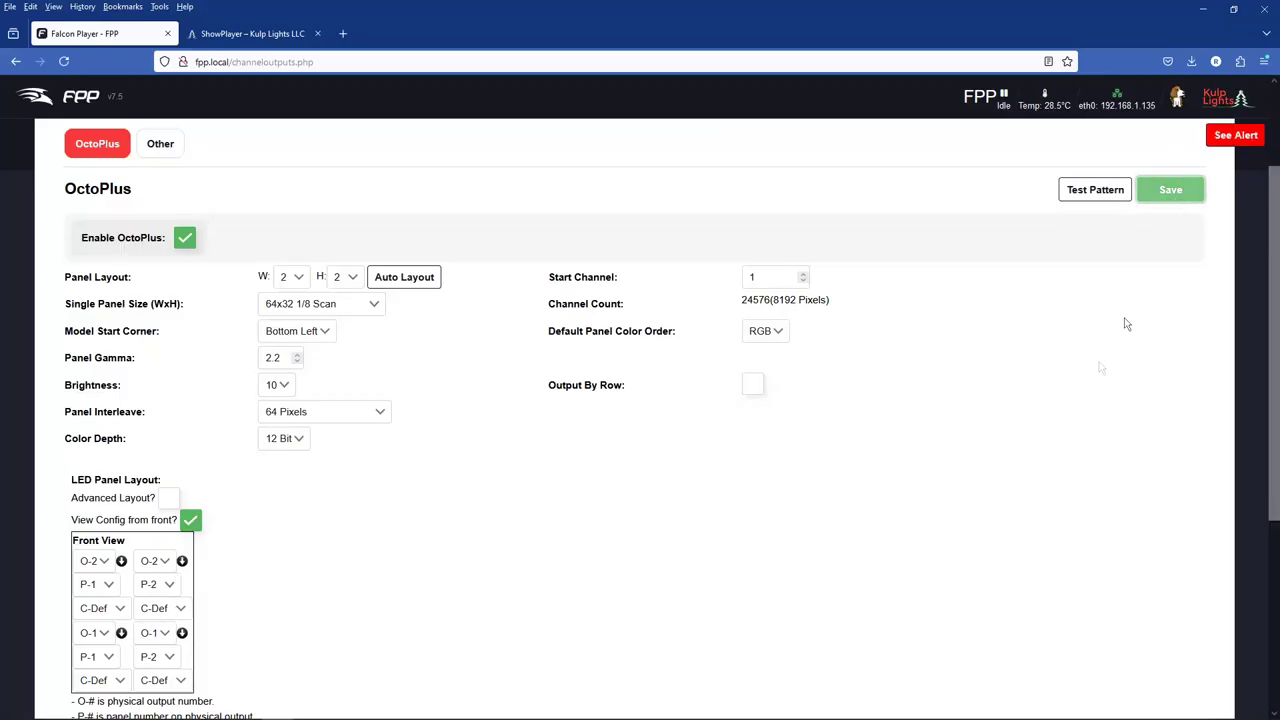
pyautogui.scroll(-3, 752, 487)
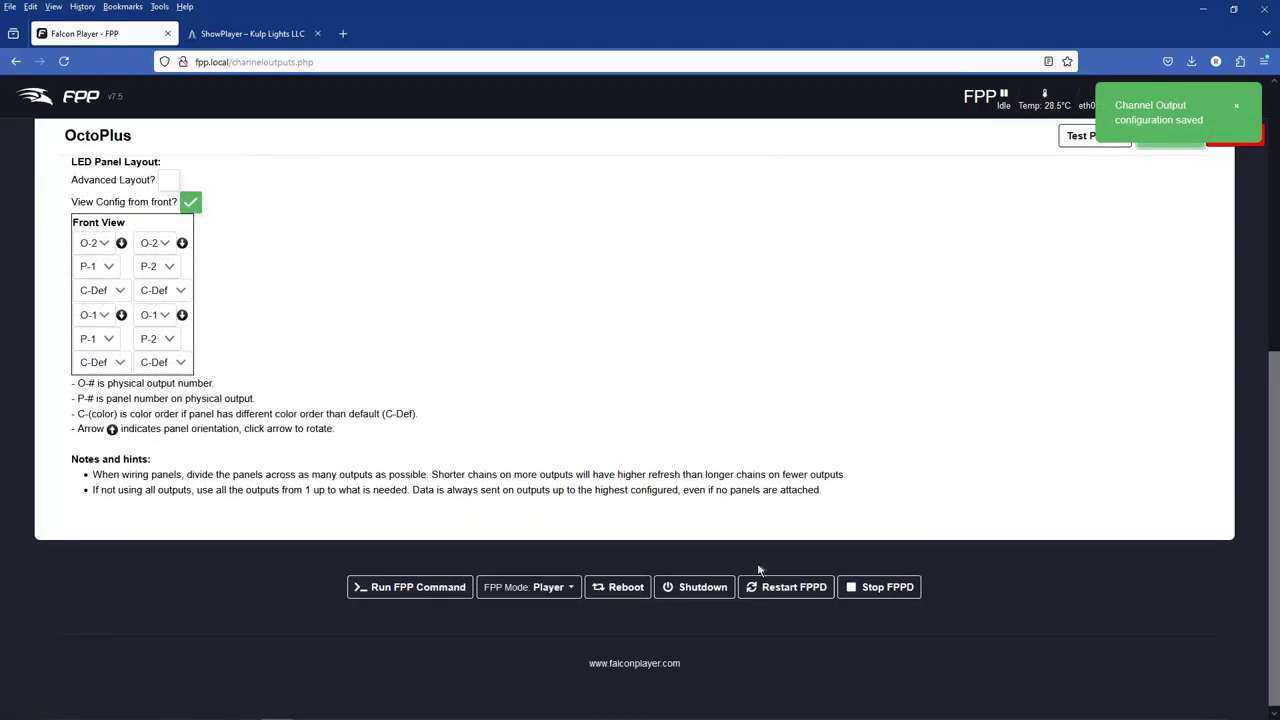
pyautogui.click(785, 588)
pyautogui.scroll(3, 1010, 358)
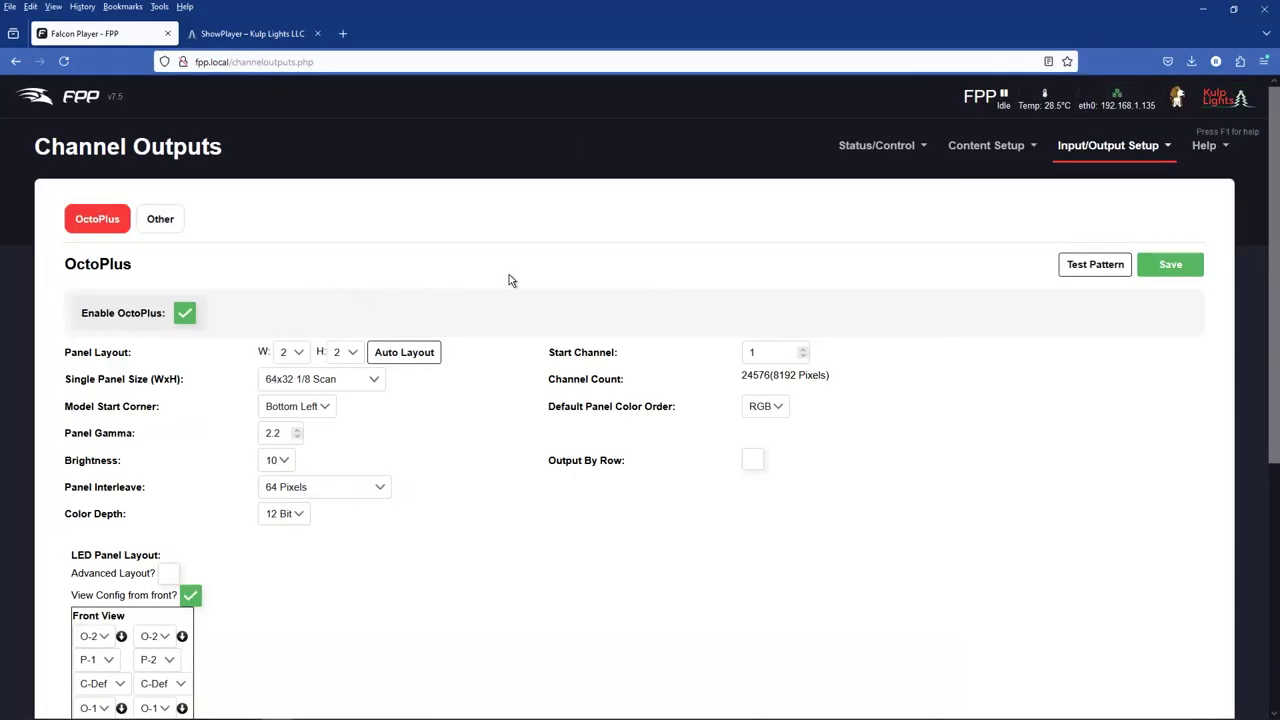
pyautogui.click(1167, 278)
# Restart the FPP test pattern, then discover the FPP controller at 192.168.1.135 in xLights.
pyautogui.click(1090, 262)
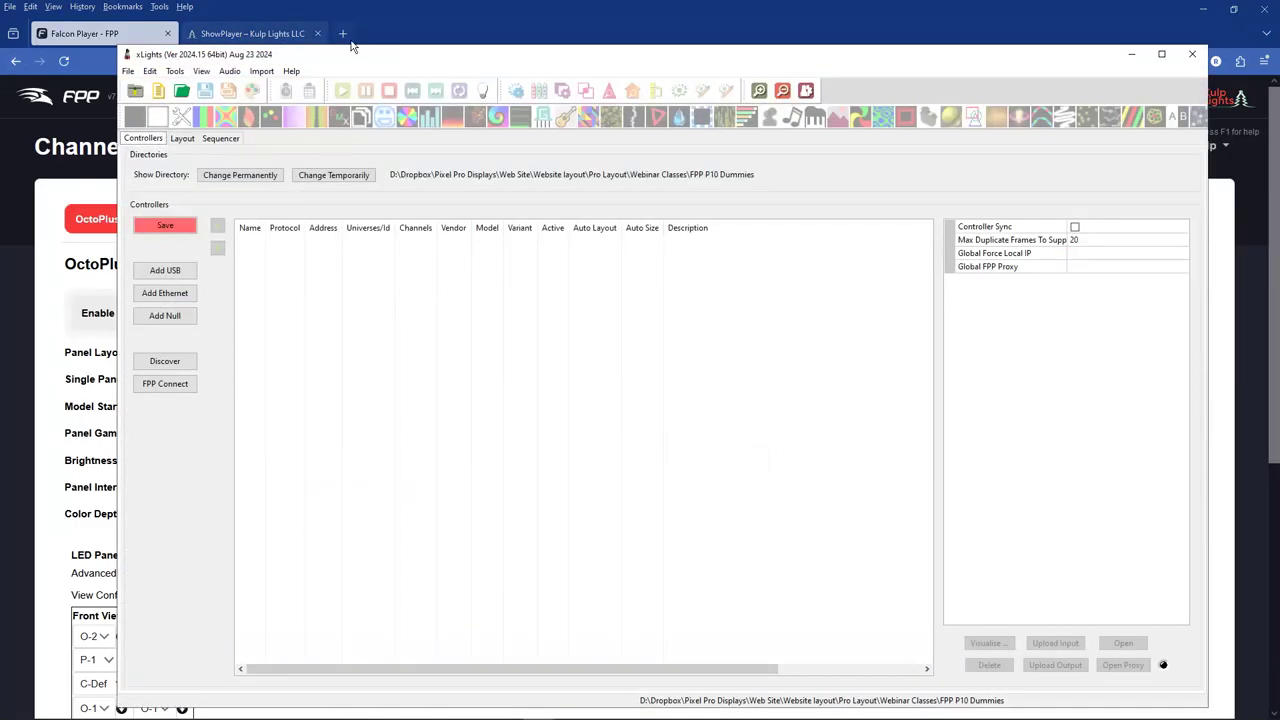
pyautogui.moveTo(351, 61); pyautogui.dragTo(318, 28)
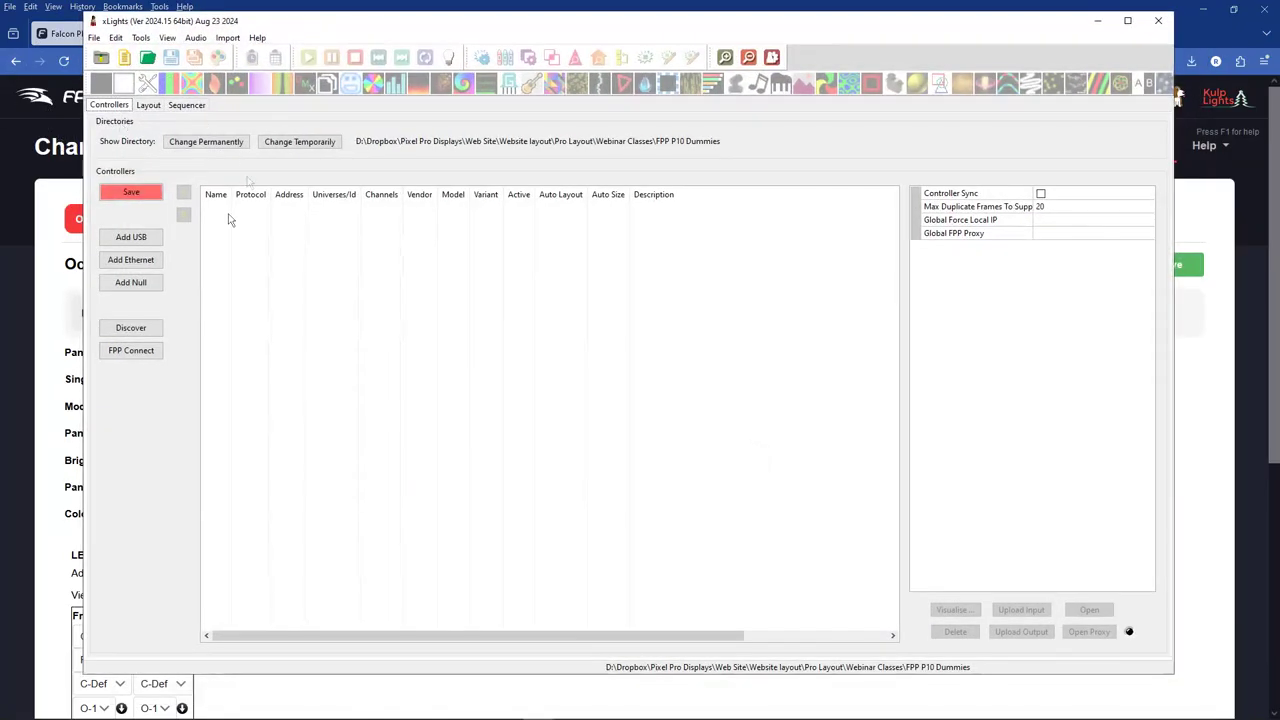
pyautogui.click(133, 336)
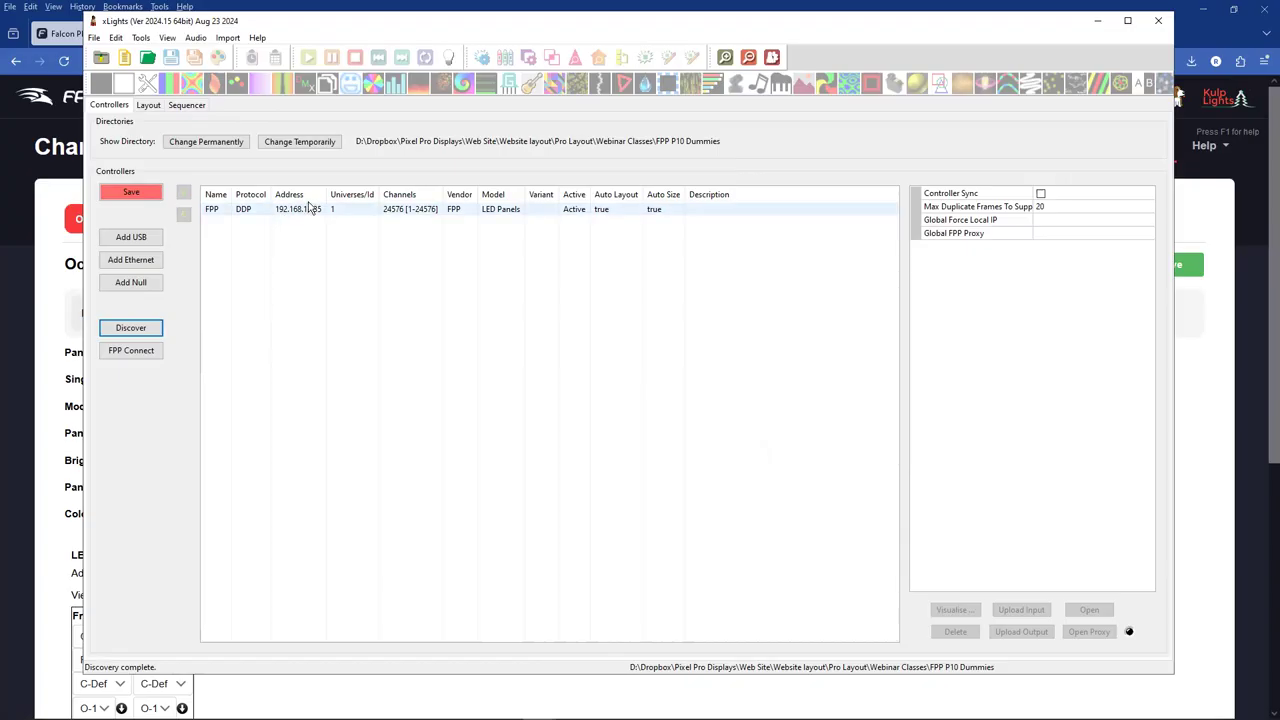
pyautogui.click(608, 210)
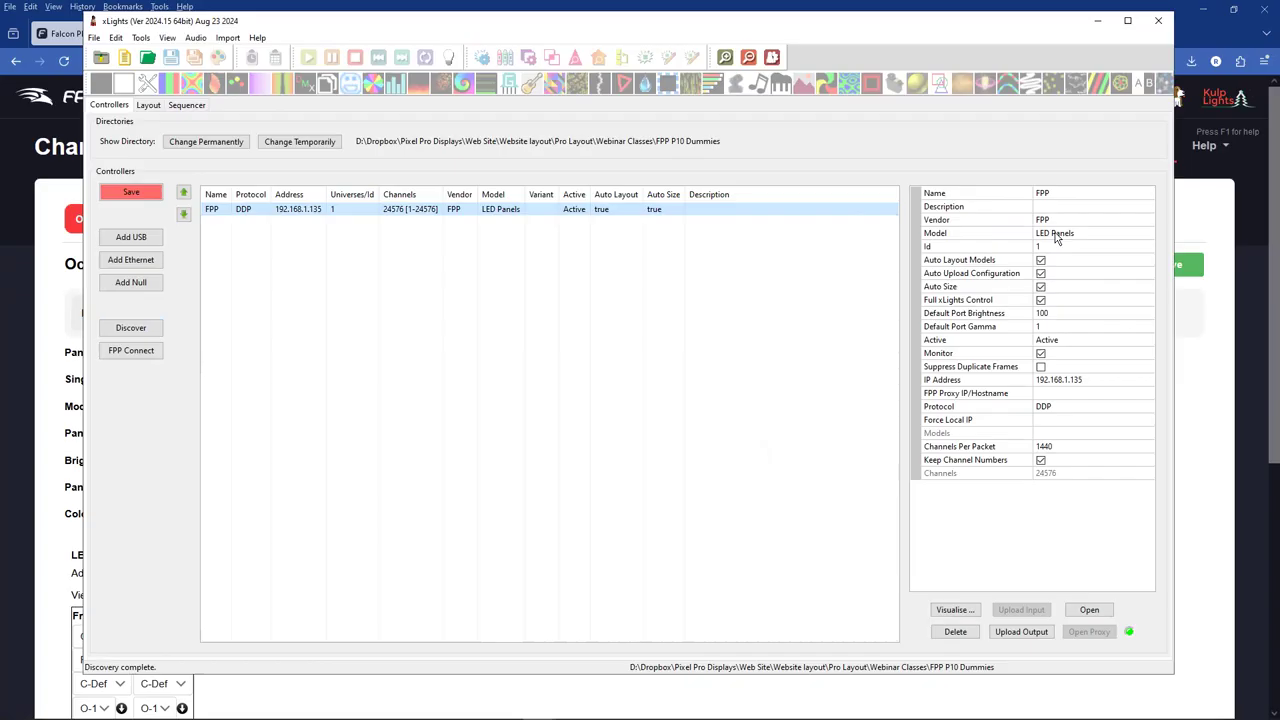
# Draw a new Matrix model on the Layout preview canvas.
pyautogui.click(147, 105)
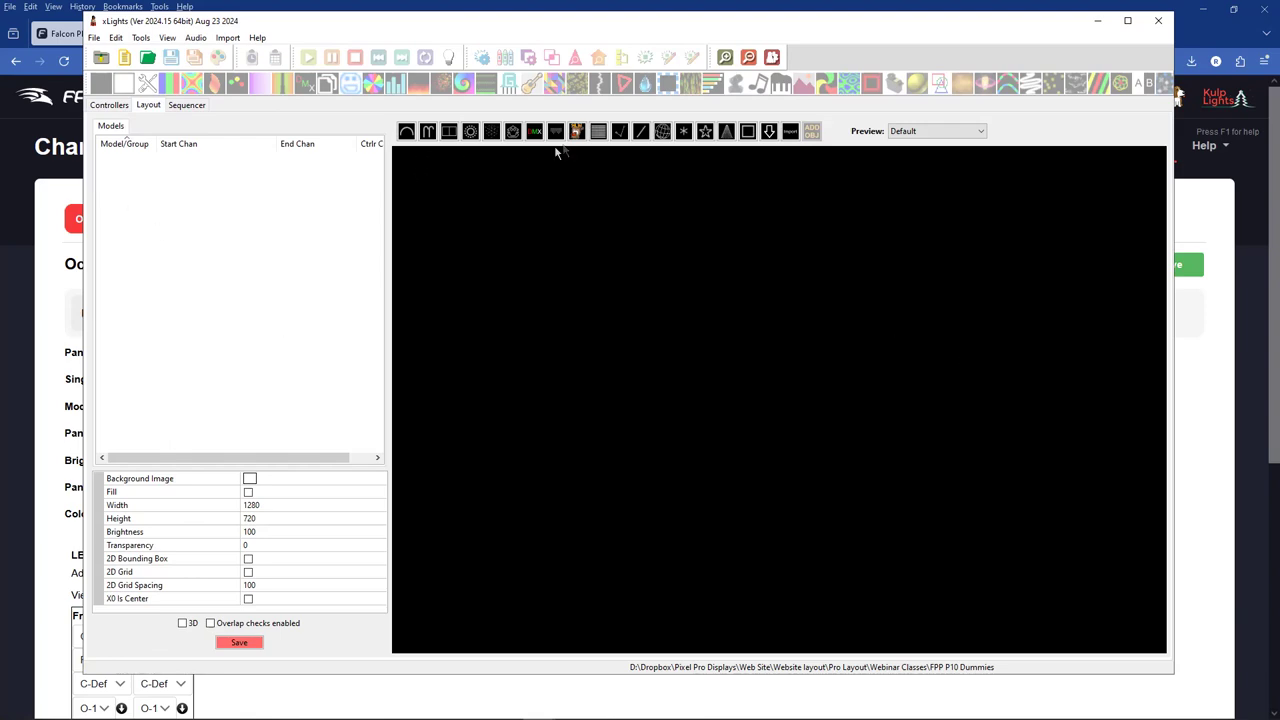
pyautogui.click(598, 131)
pyautogui.moveTo(528, 215); pyautogui.dragTo(786, 384)
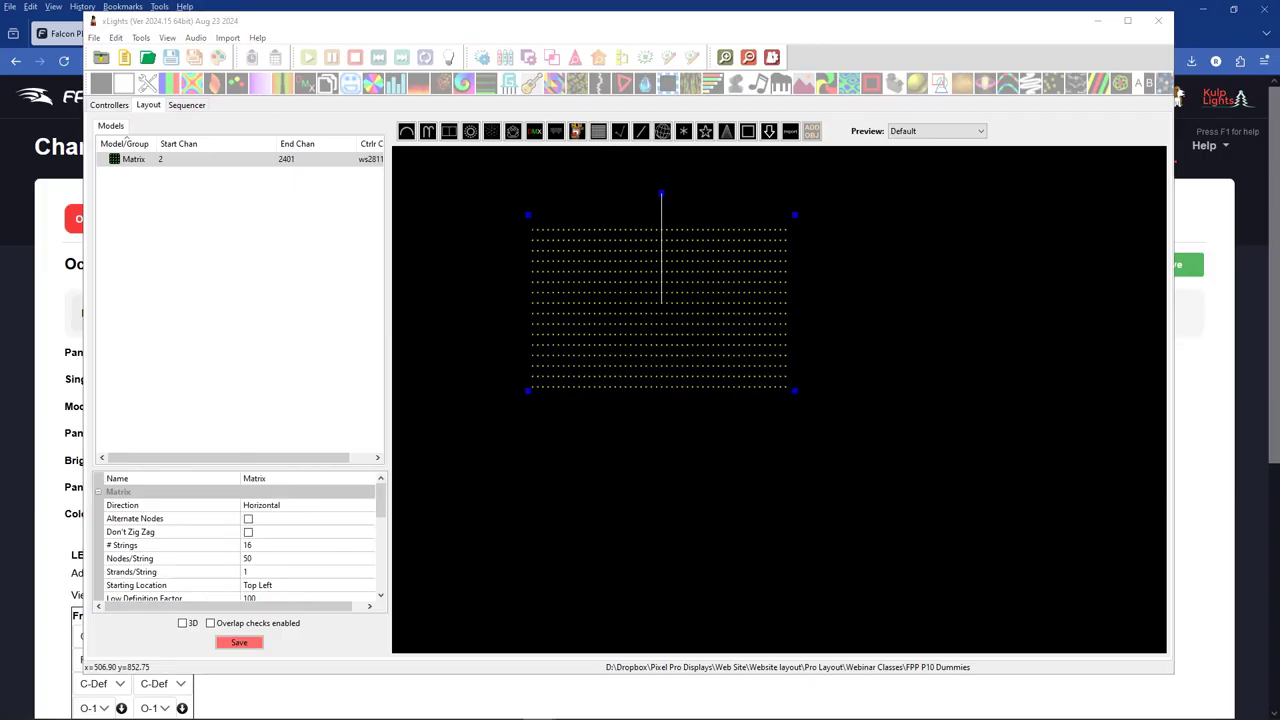
pyautogui.write('12')
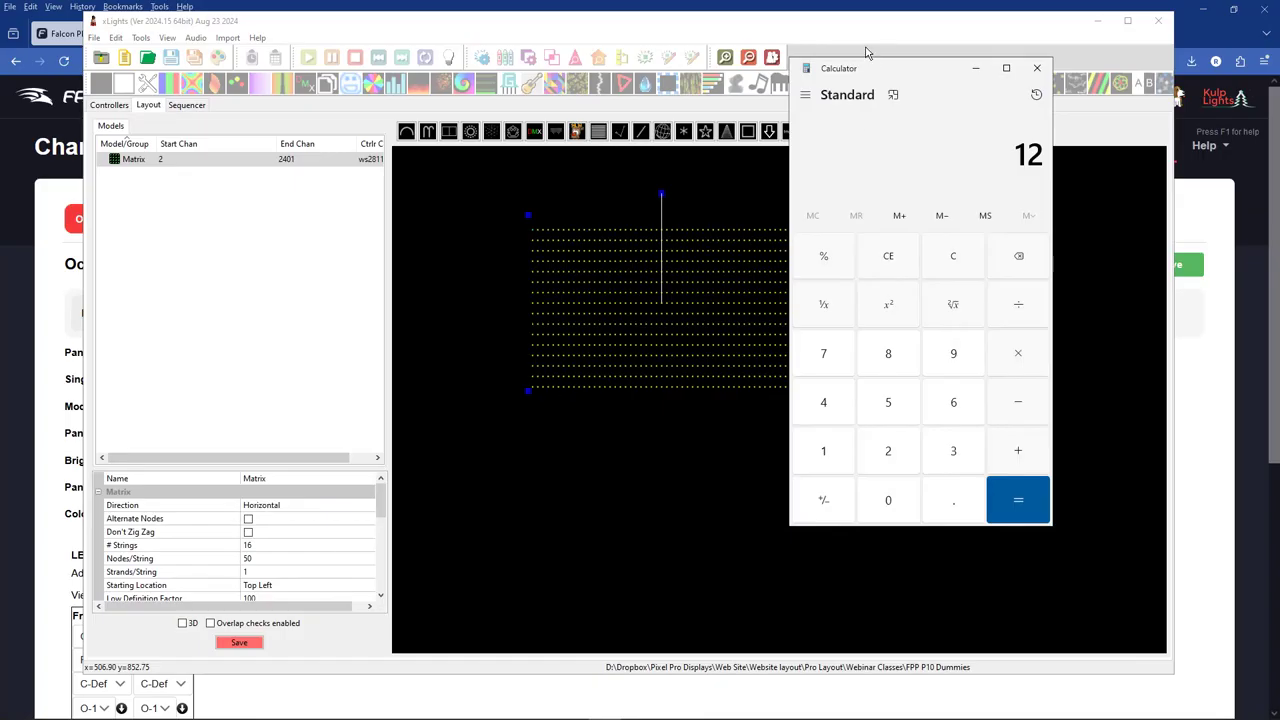
pyautogui.moveTo(884, 80); pyautogui.dragTo(1279, 600)
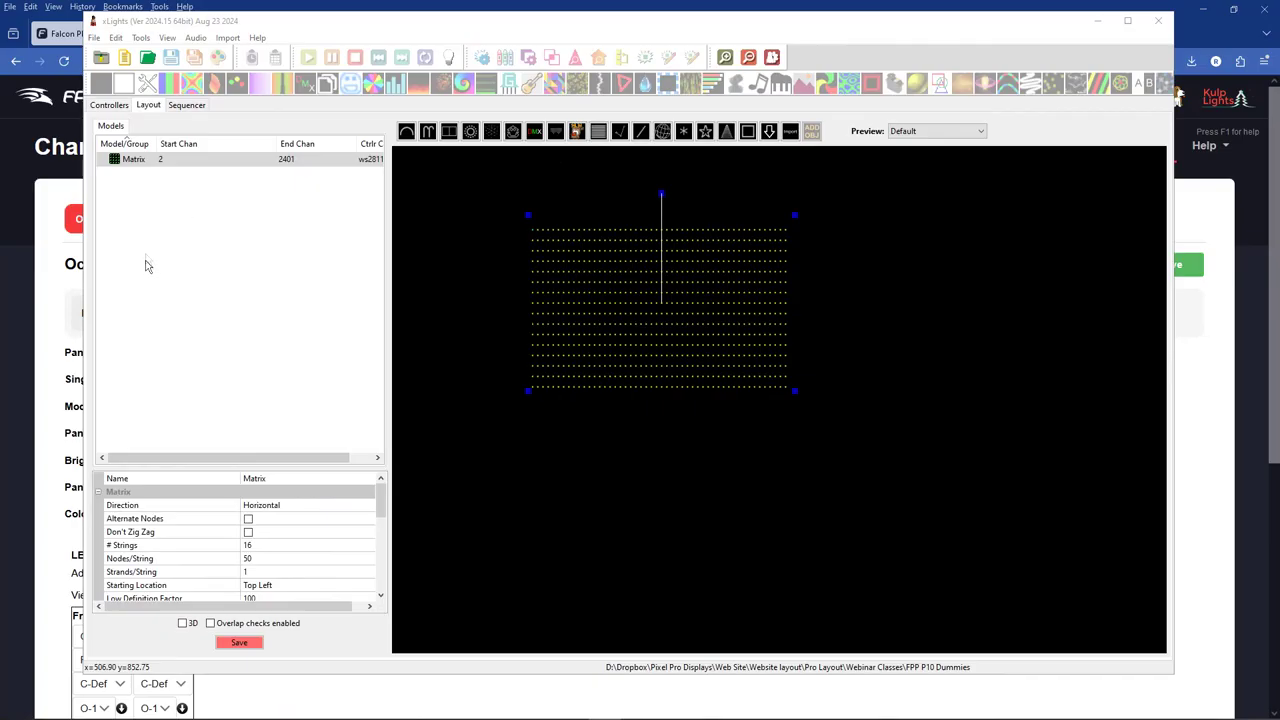
# Set the Matrix to 128 nodes per string and 64 strings, then stretch it wider.
pyautogui.click(257, 558)
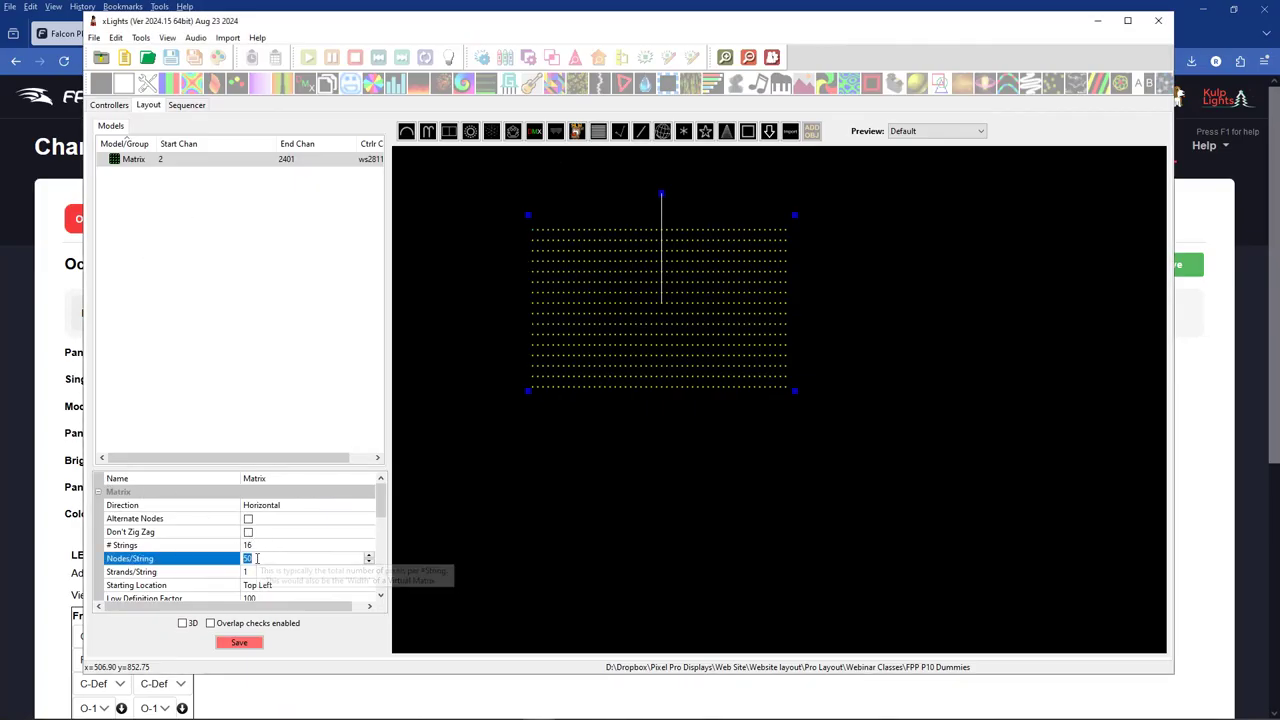
pyautogui.click(258, 538)
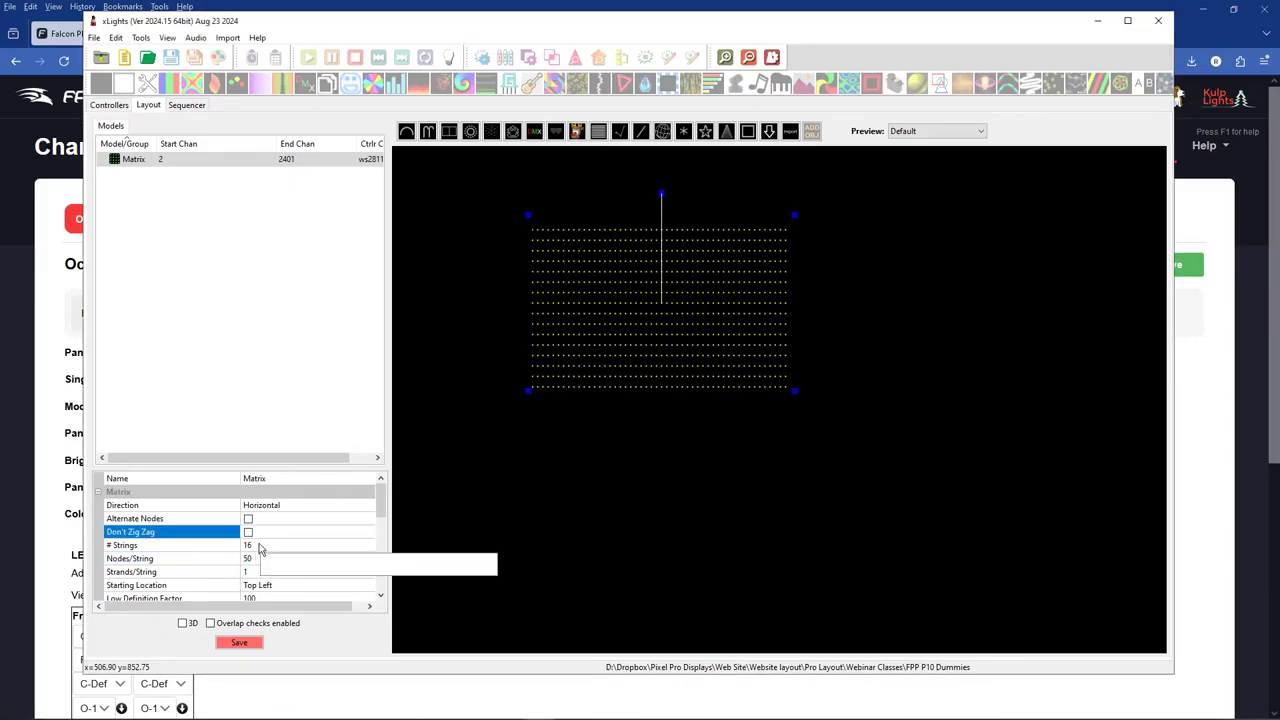
pyautogui.click(257, 558)
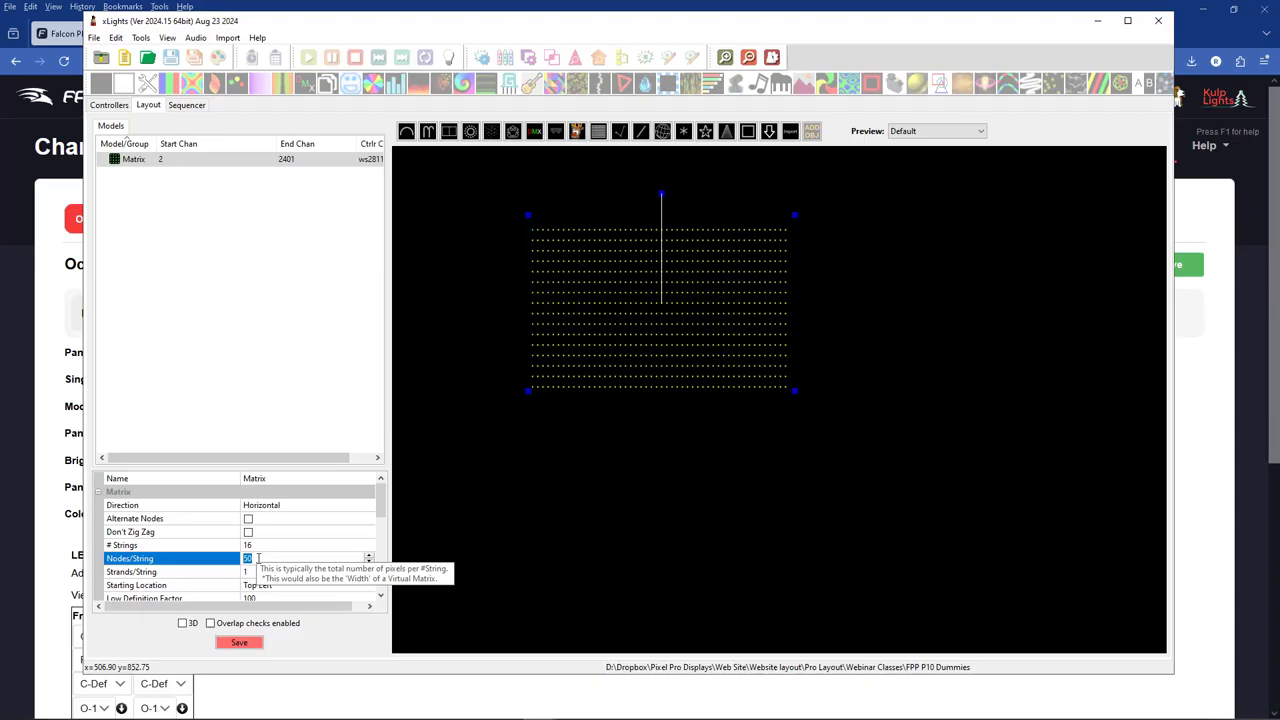
pyautogui.write('128')
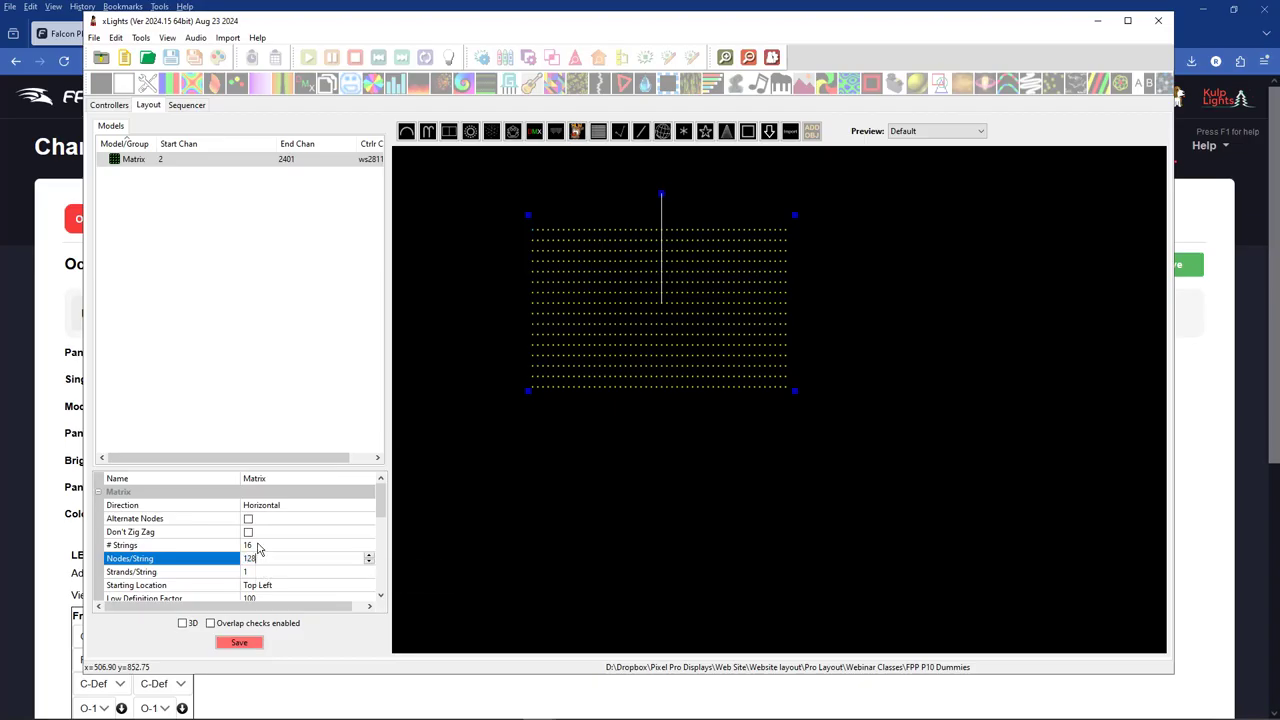
pyautogui.press('Return')
pyautogui.click(248, 548)
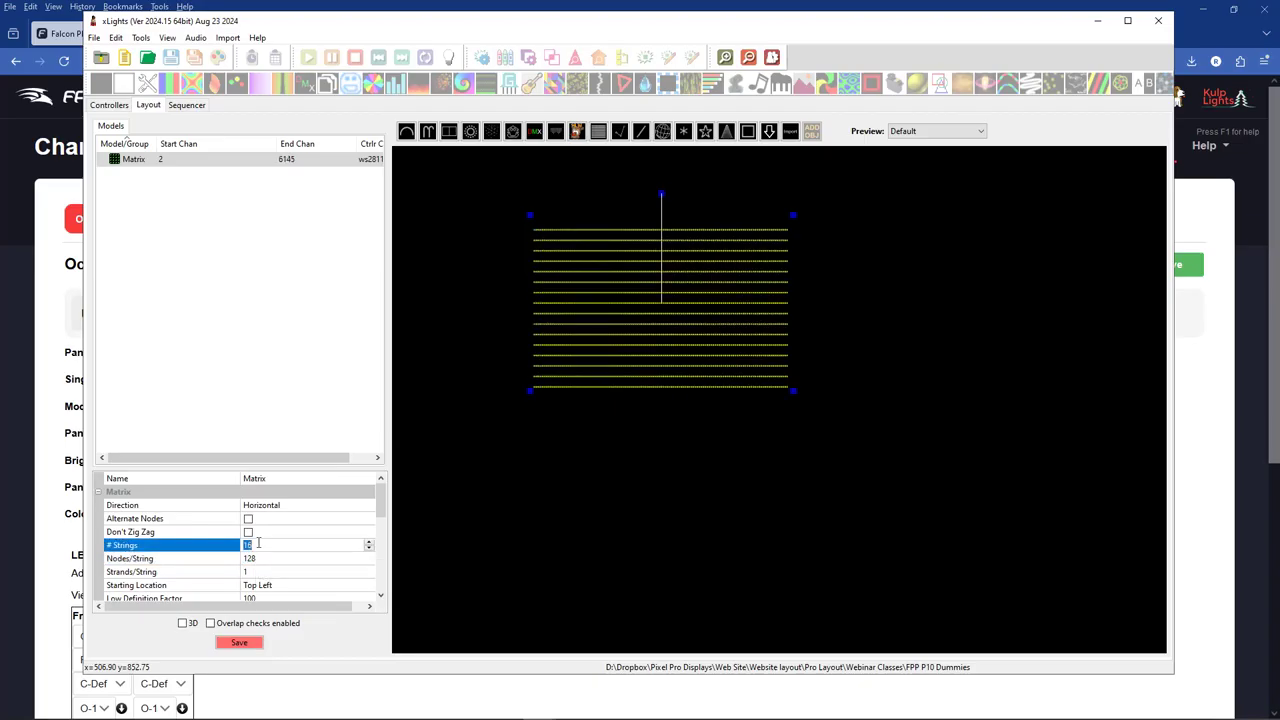
pyautogui.write('64')
pyautogui.press('Return')
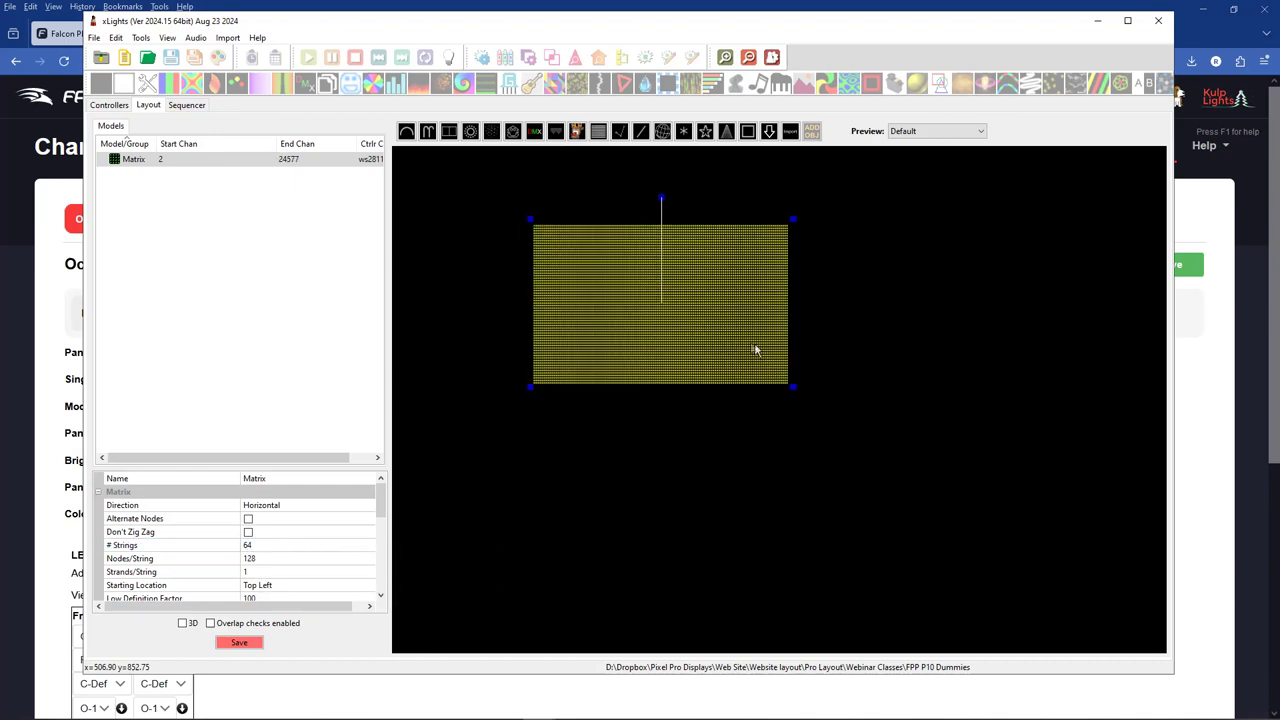
pyautogui.moveTo(812, 390); pyautogui.dragTo(906, 406)
pyautogui.rightClick(759, 351)
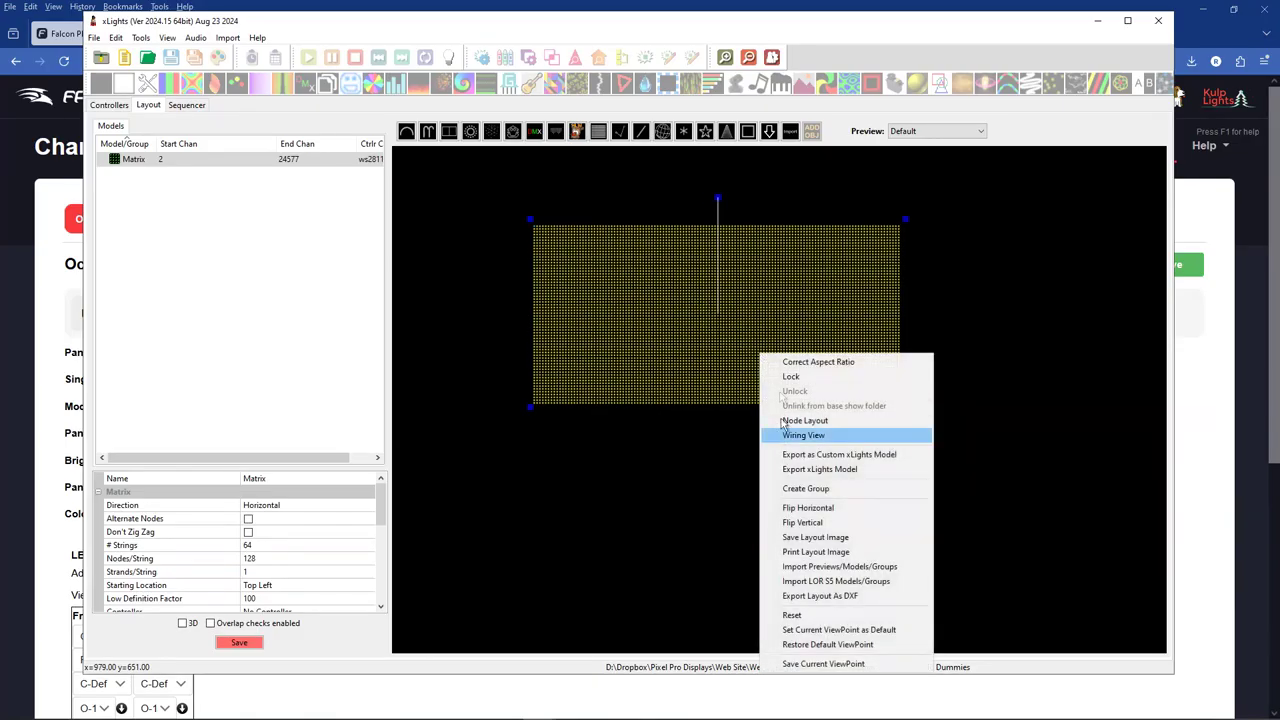
pyautogui.click(795, 436)
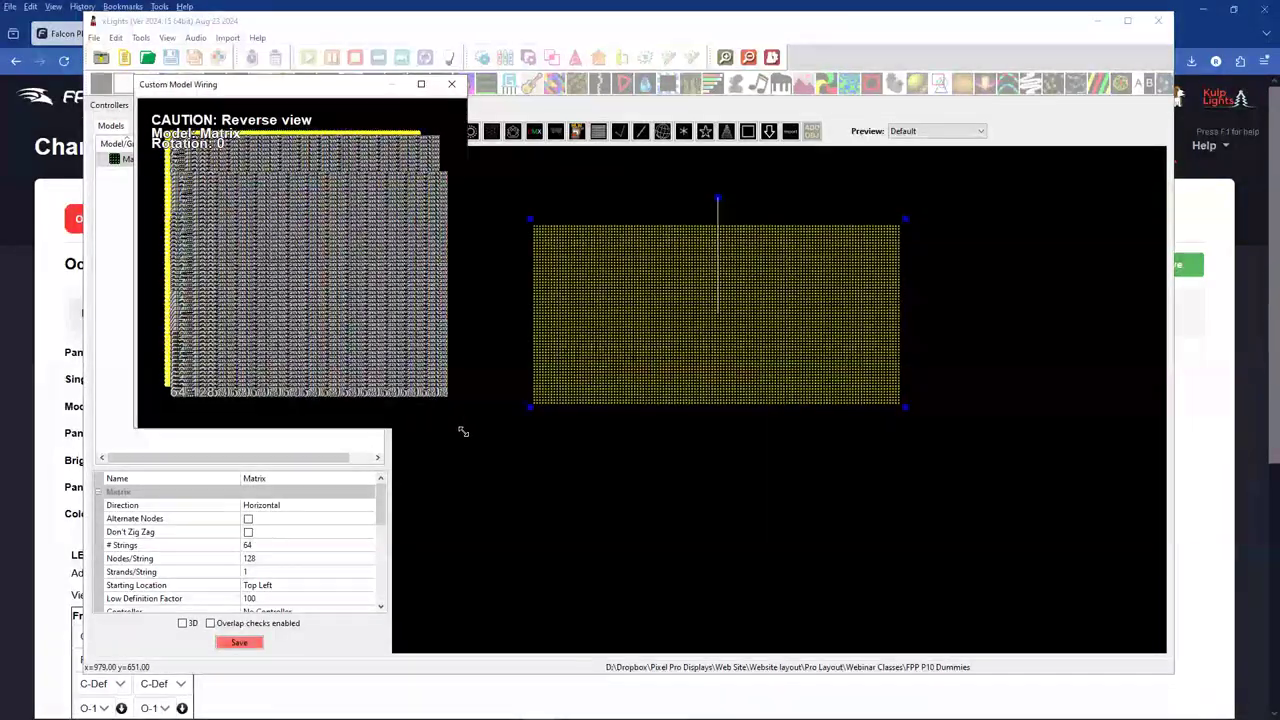
pyautogui.moveTo(460, 429); pyautogui.dragTo(1097, 568)
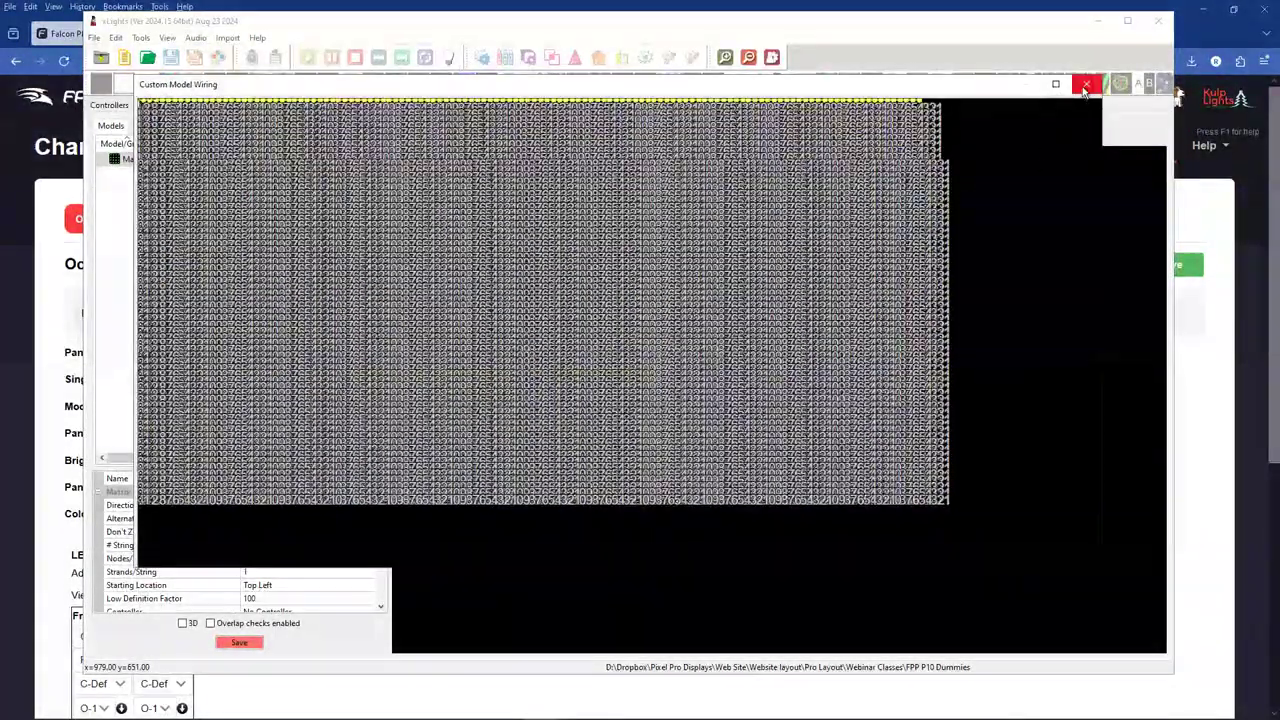
pyautogui.click(1086, 84)
pyautogui.rightClick(751, 357)
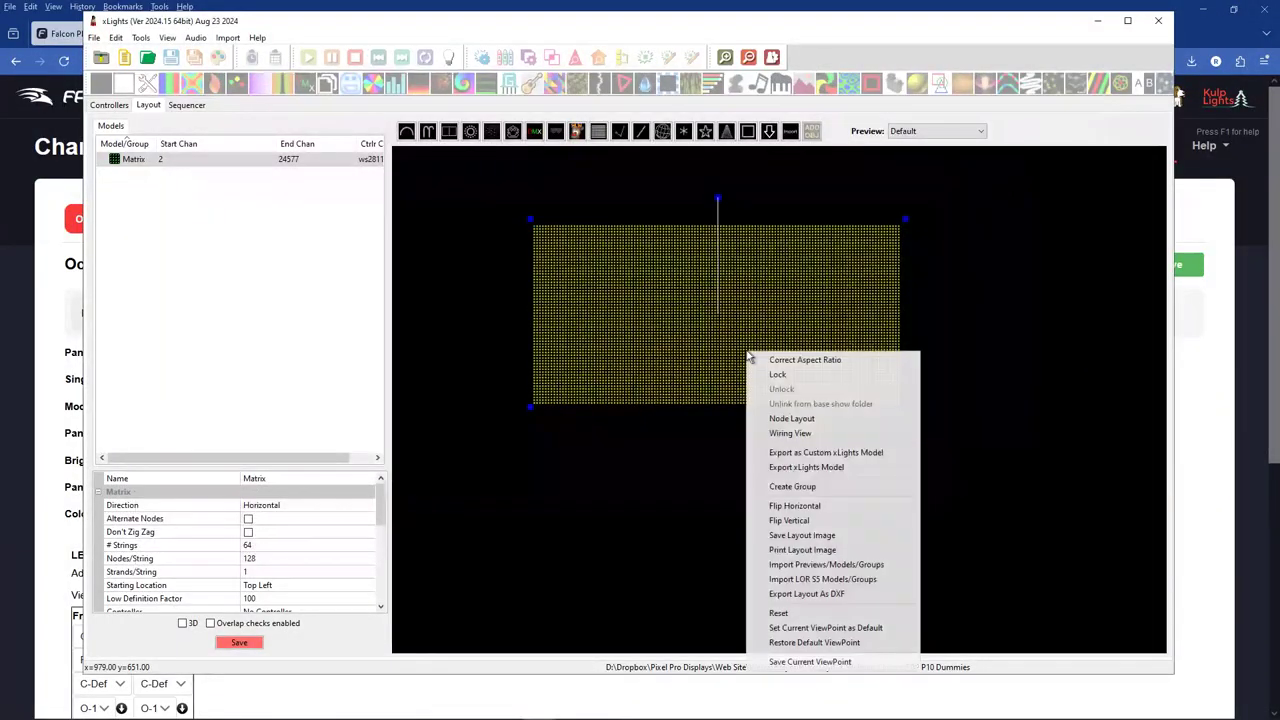
pyautogui.click(786, 418)
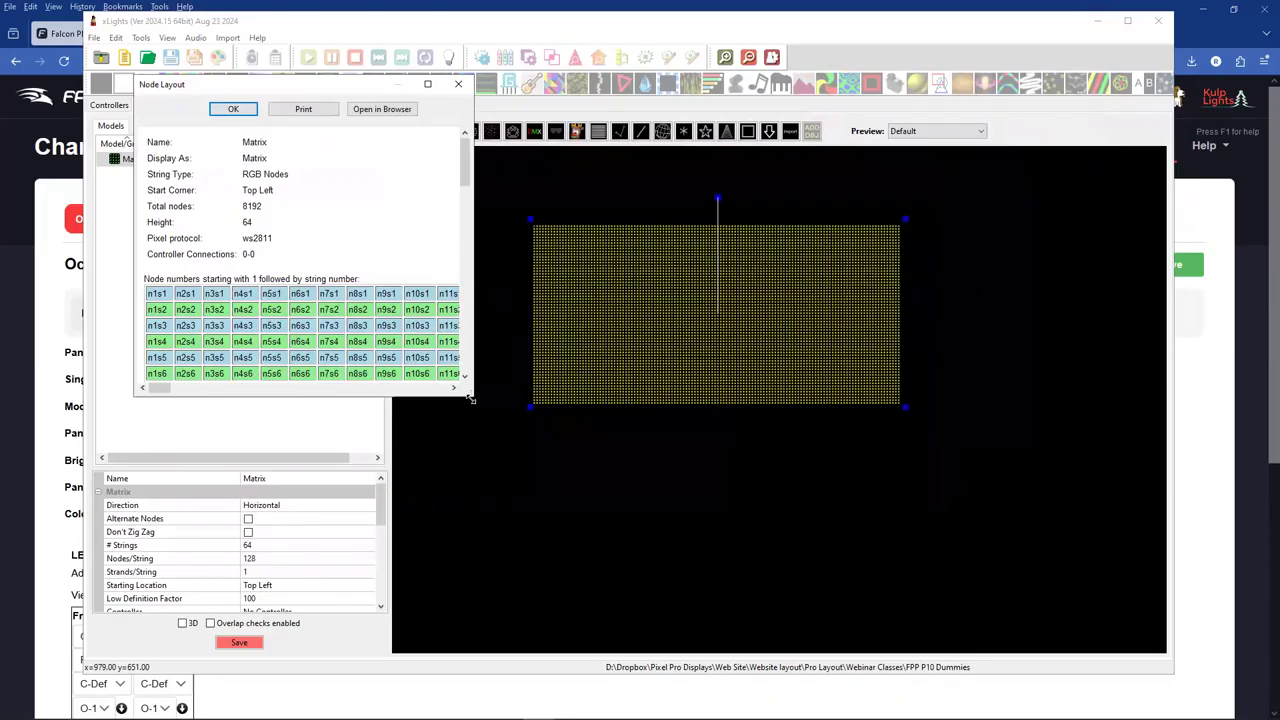
pyautogui.moveTo(470, 398); pyautogui.dragTo(806, 516)
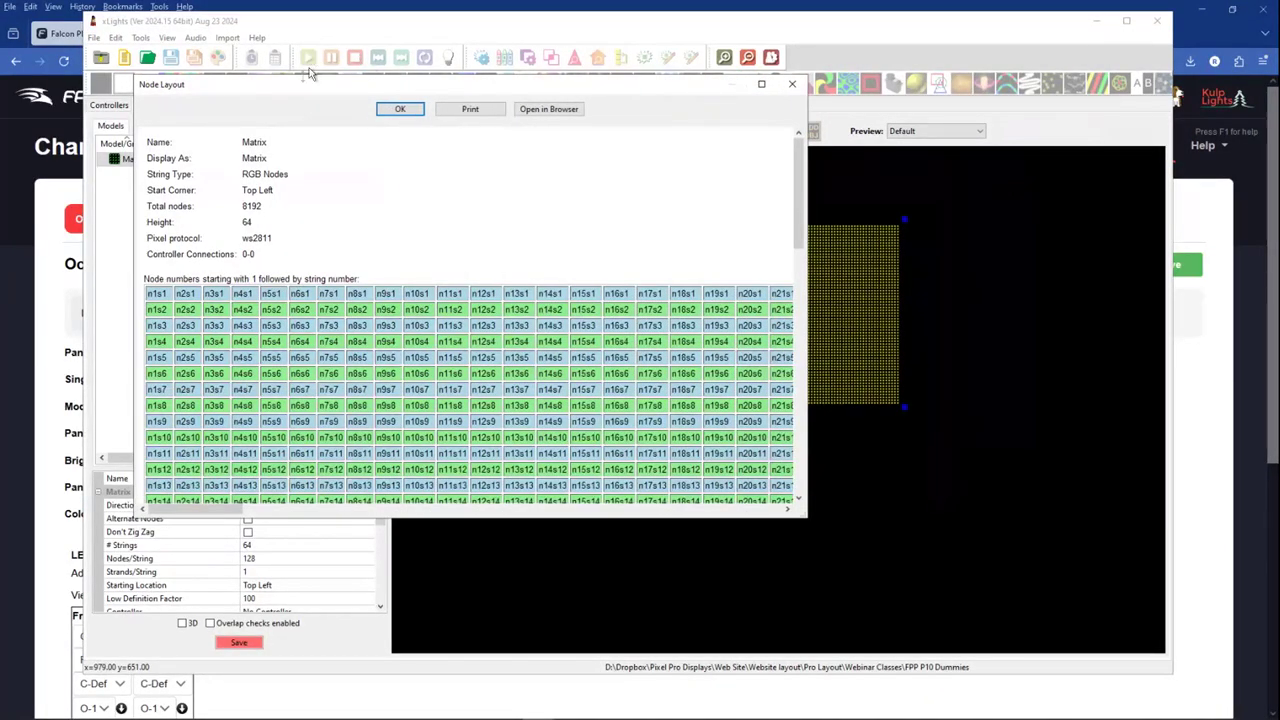
pyautogui.moveTo(280, 92); pyautogui.dragTo(746, 91)
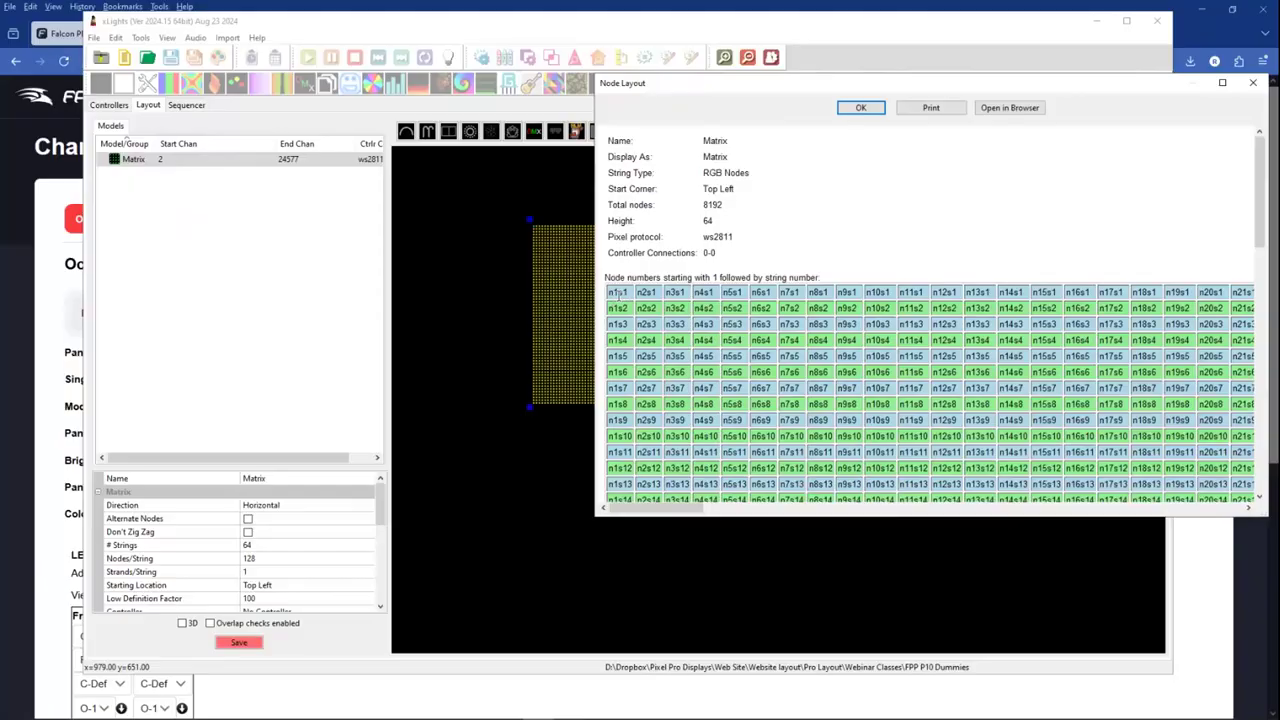
pyautogui.moveTo(632, 84); pyautogui.dragTo(612, 43)
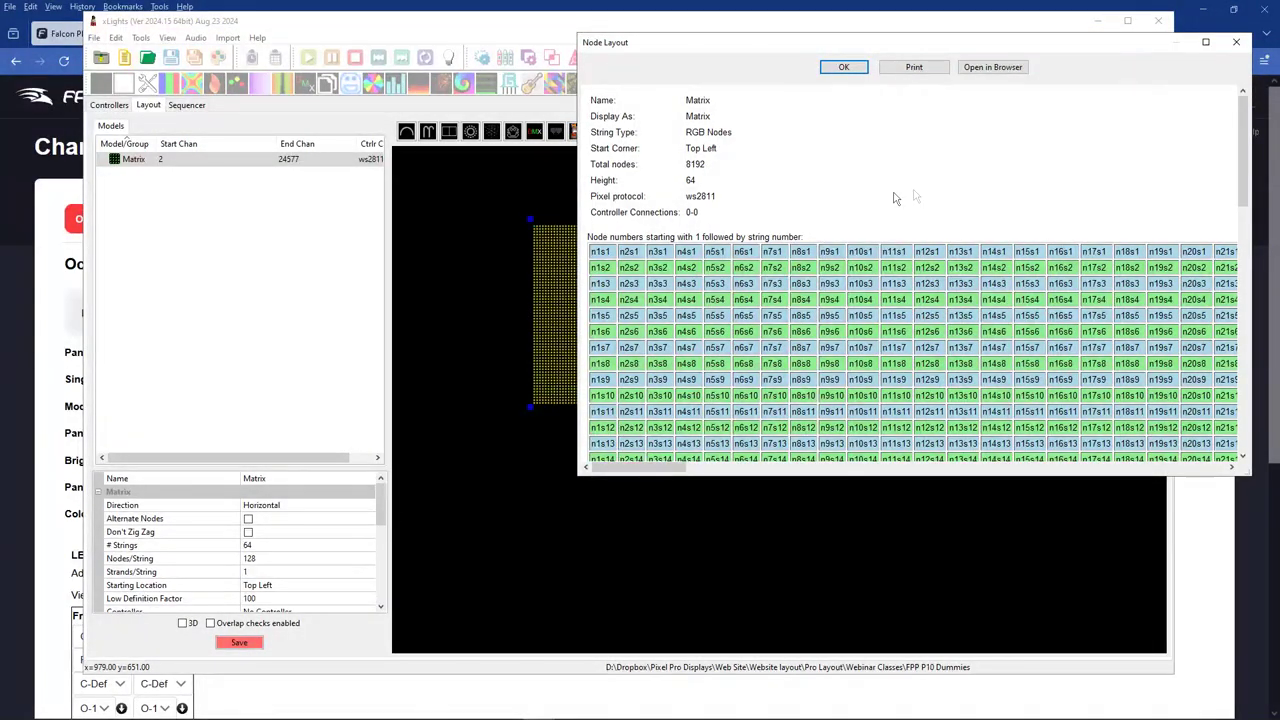
pyautogui.click(1236, 42)
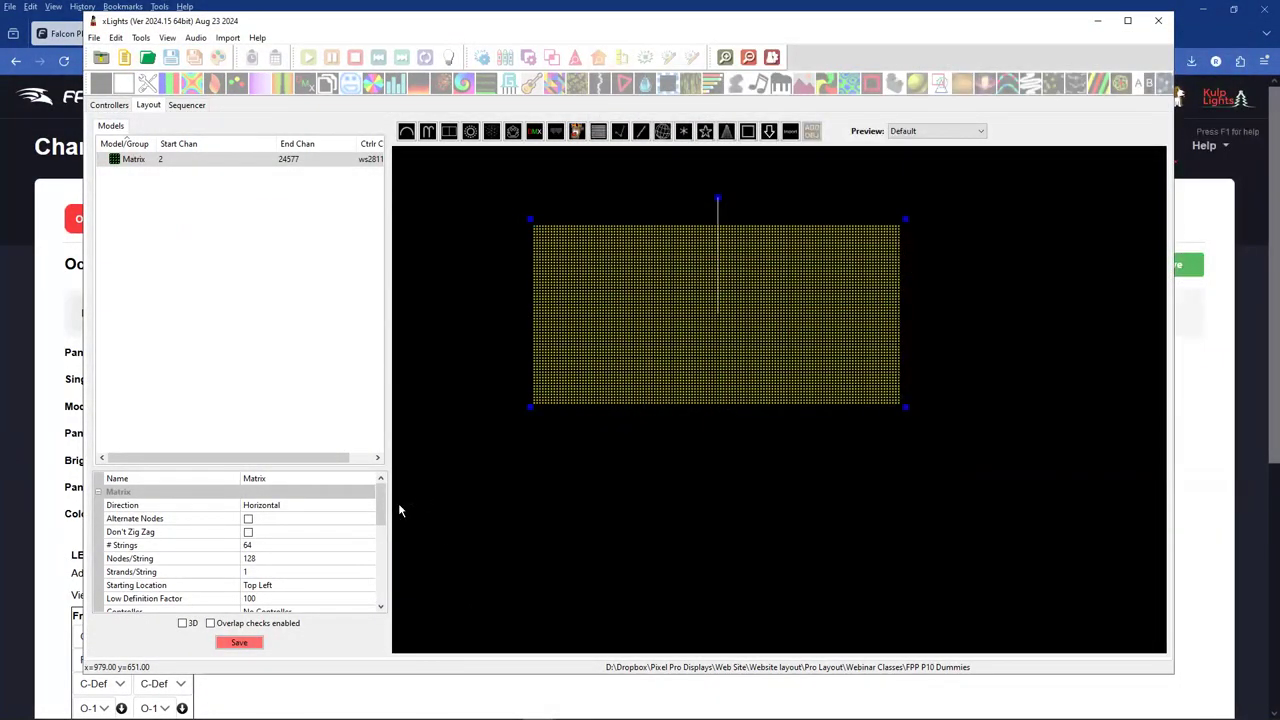
# Set the Matrix's starting corner to Bottom Left and save the layout.
pyautogui.scroll(-1, 380, 525)
pyautogui.click(267, 578)
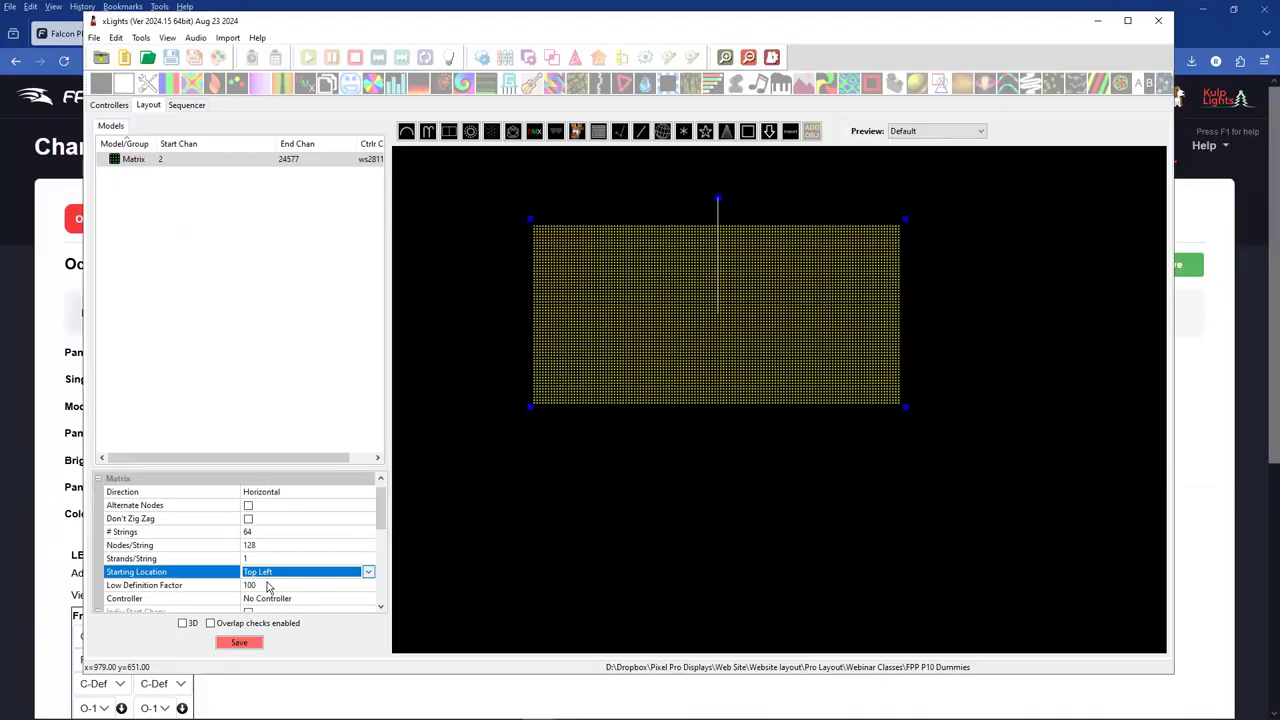
pyautogui.click(267, 573)
pyautogui.click(265, 618)
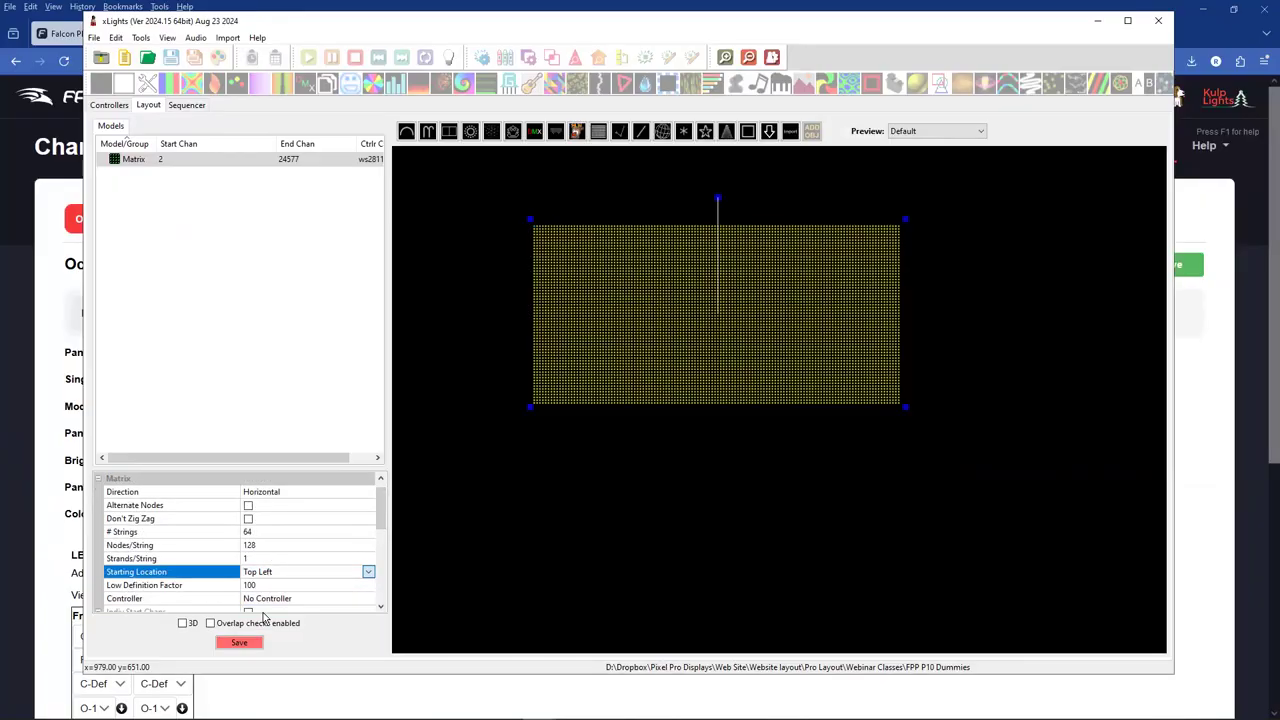
pyautogui.click(248, 642)
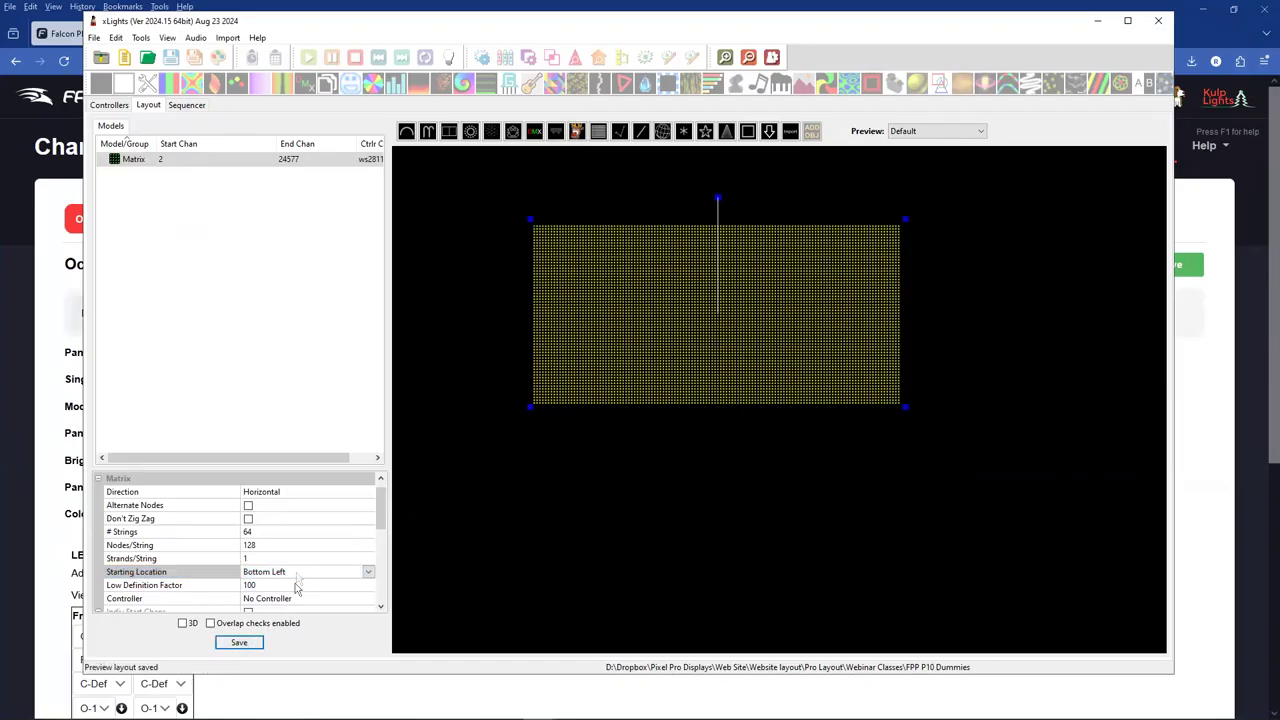
# Nudge the Matrix slightly left, save the preview, and bring up the Controllers list.
pyautogui.click(698, 280)
pyautogui.moveTo(657, 286); pyautogui.dragTo(654, 286)
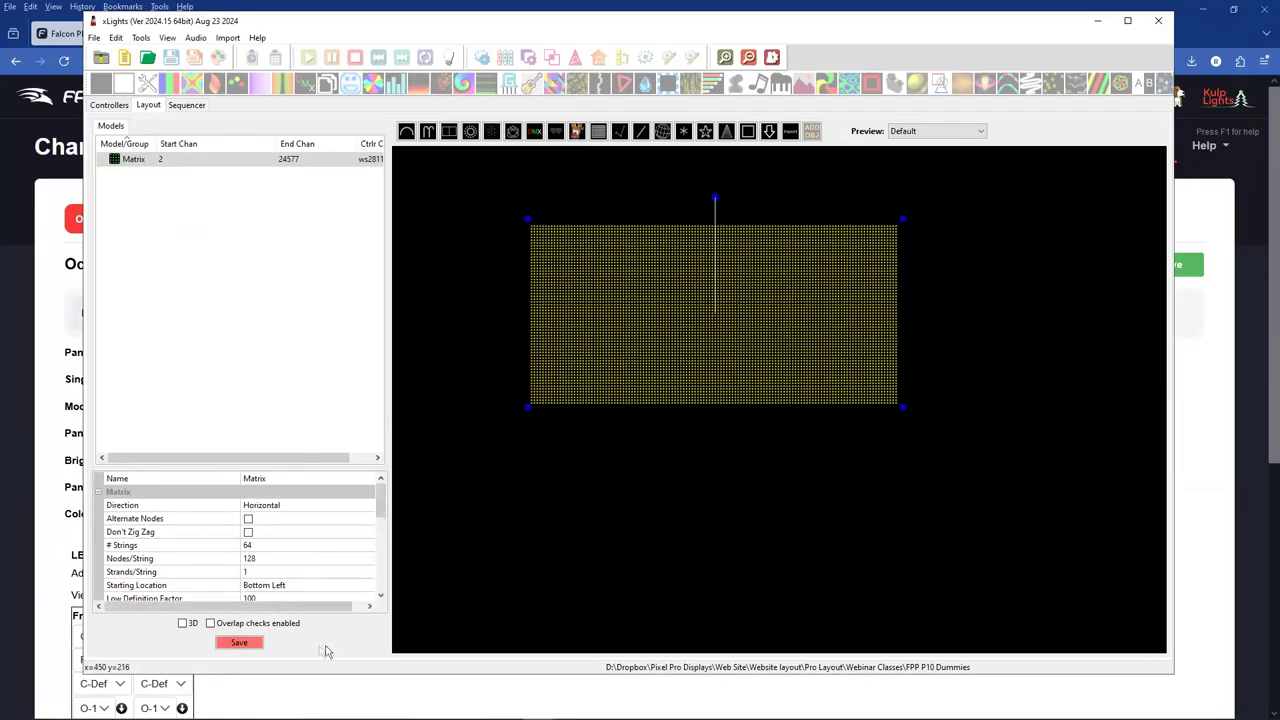
pyautogui.click(239, 643)
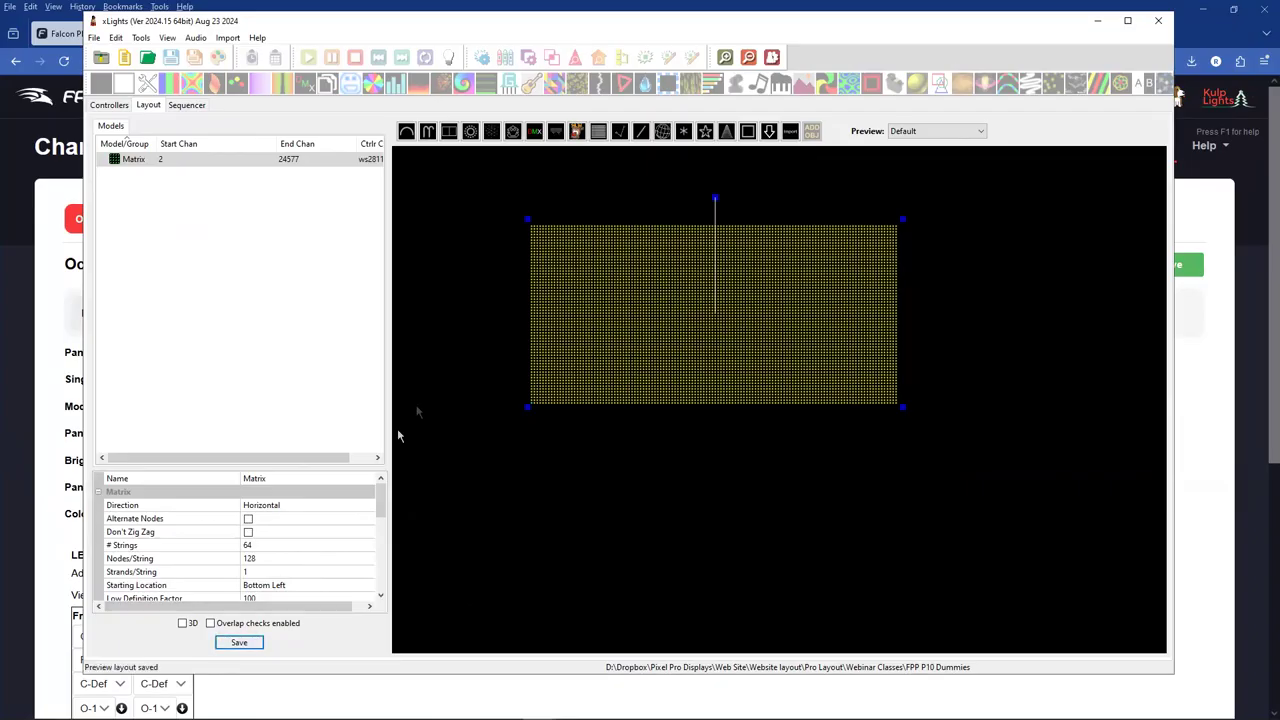
pyautogui.click(106, 105)
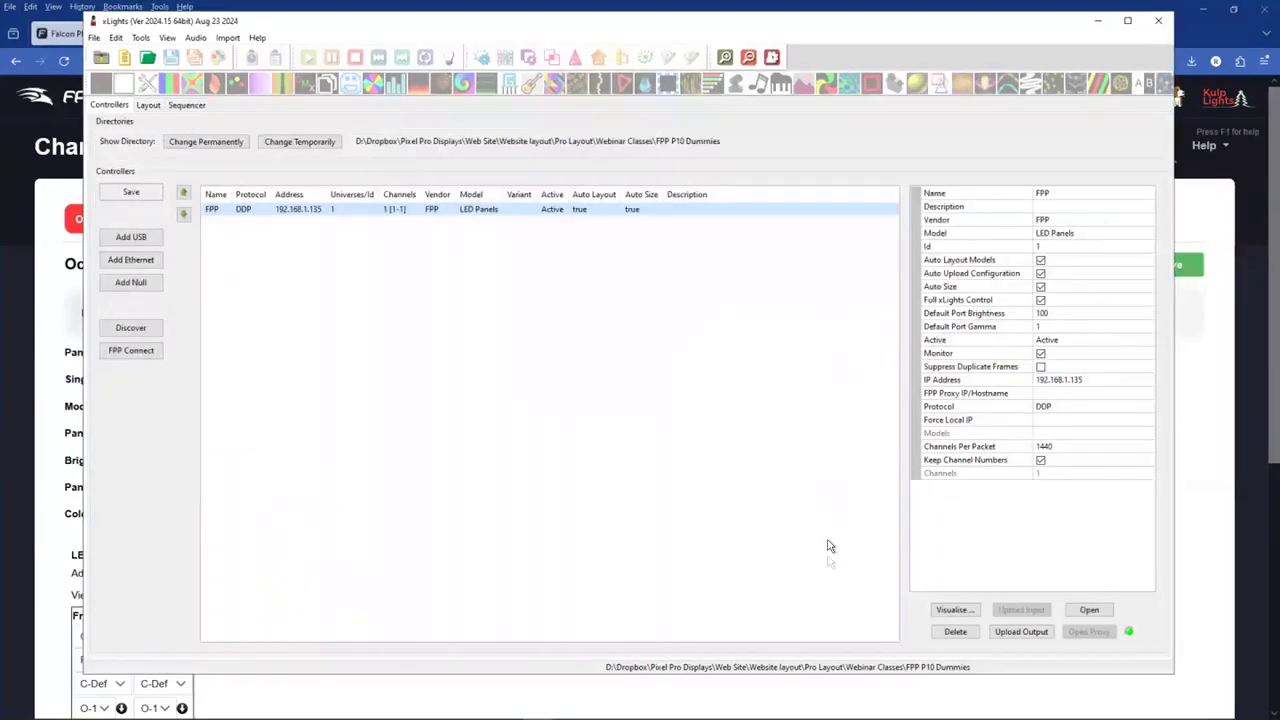
# Assign the Matrix model to the FPP controller's LED Panel 1 output, giving it 24576 channels.
pyautogui.doubleClick(561, 210)
pyautogui.moveTo(1114, 117); pyautogui.dragTo(397, 143)
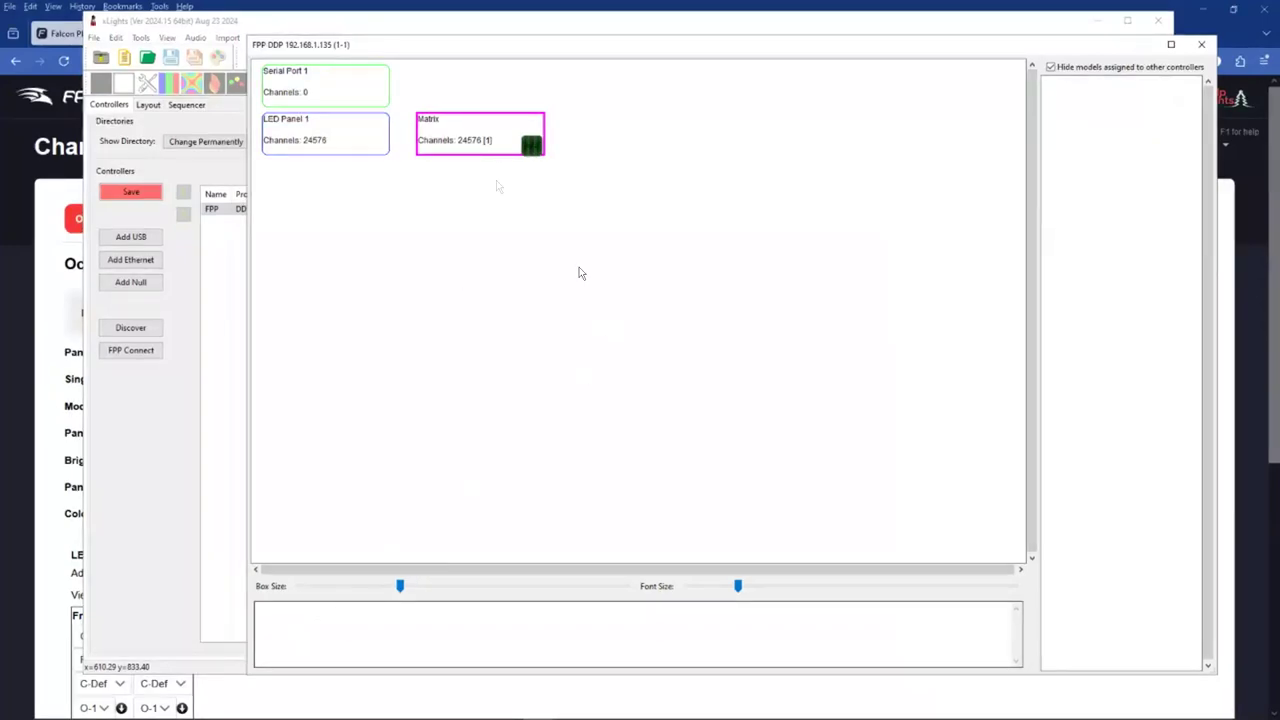
pyautogui.click(1201, 44)
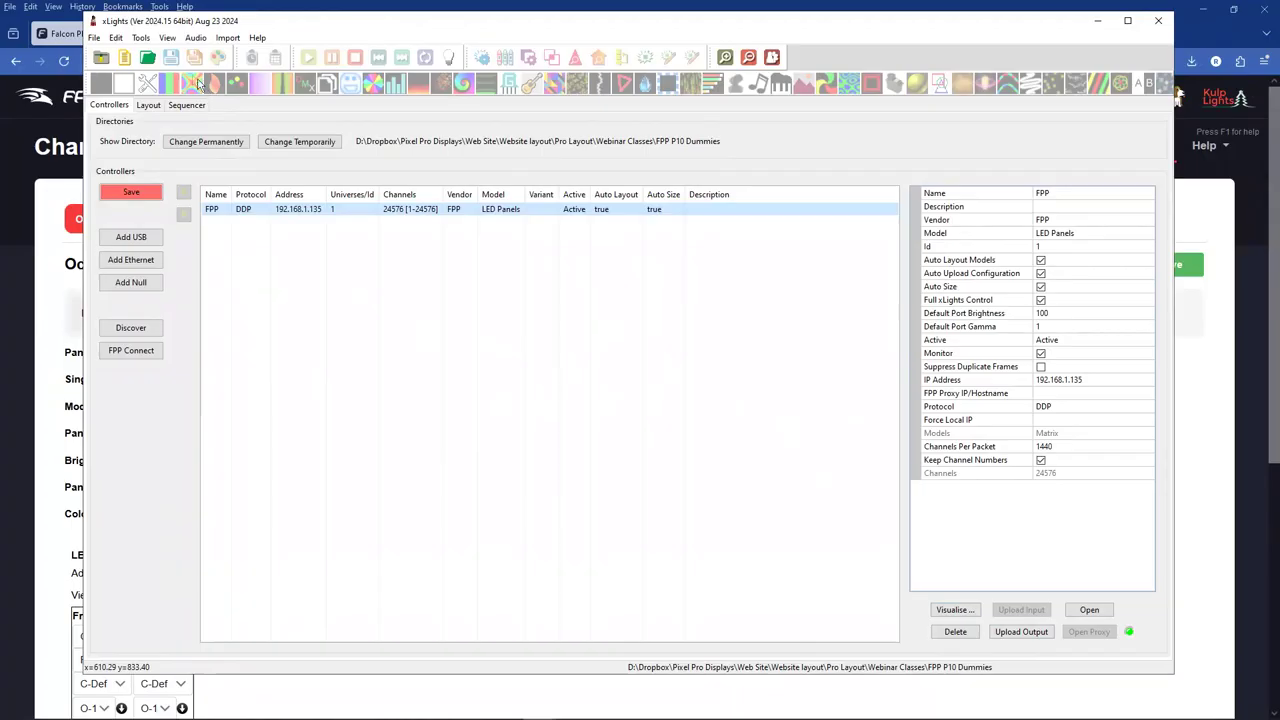
pyautogui.click(125, 60)
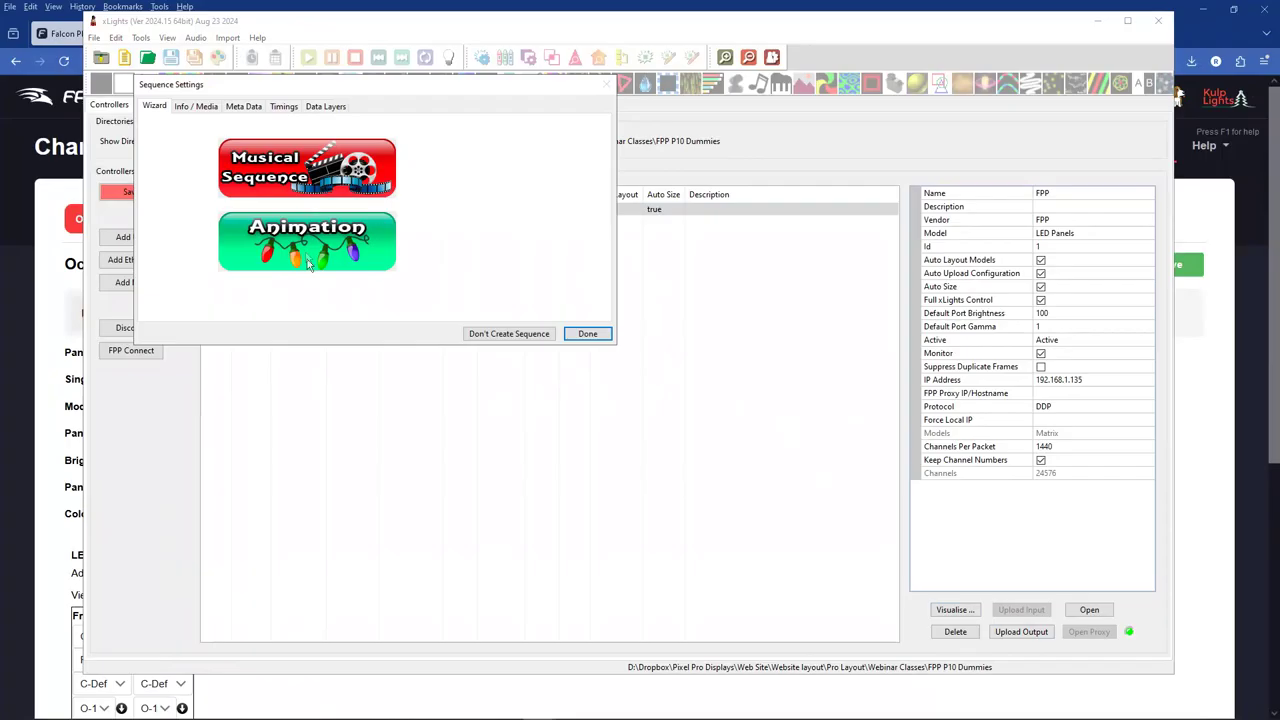
# Create an animation sequence with a 4.5-second Bars effect on the Matrix and output it live to the lights.
pyautogui.click(308, 263)
pyautogui.click(586, 364)
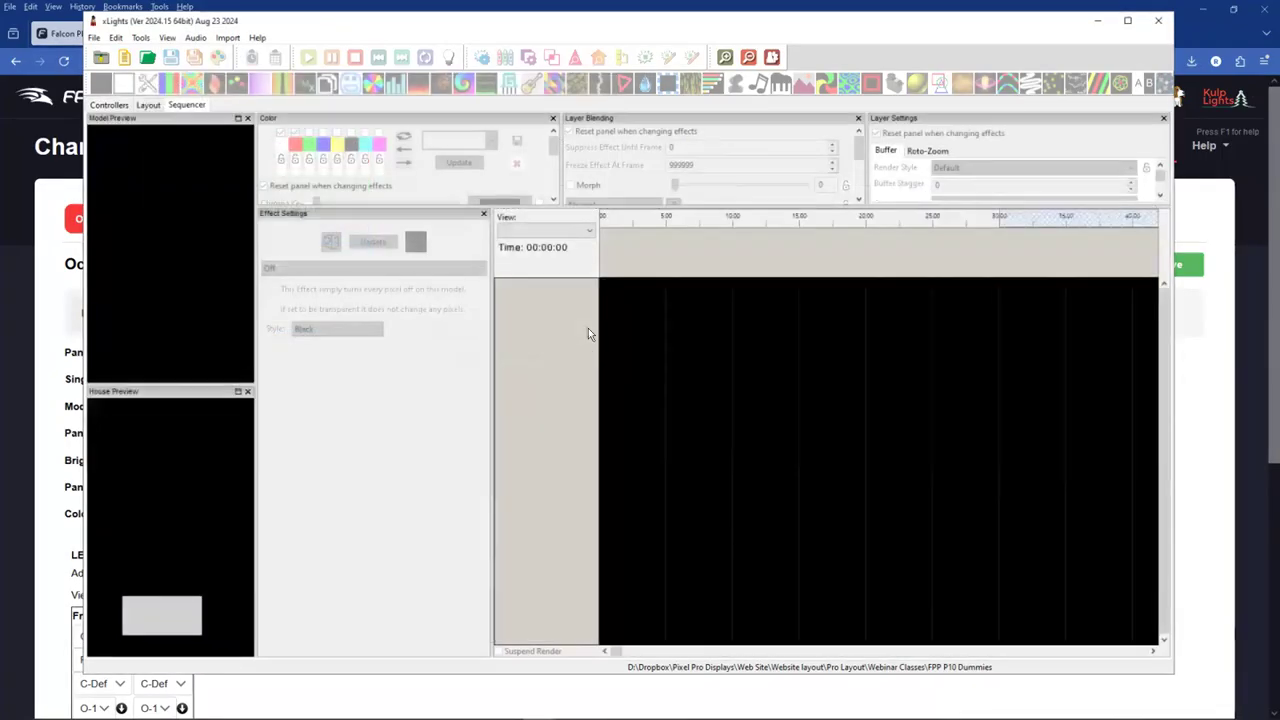
pyautogui.click(658, 239)
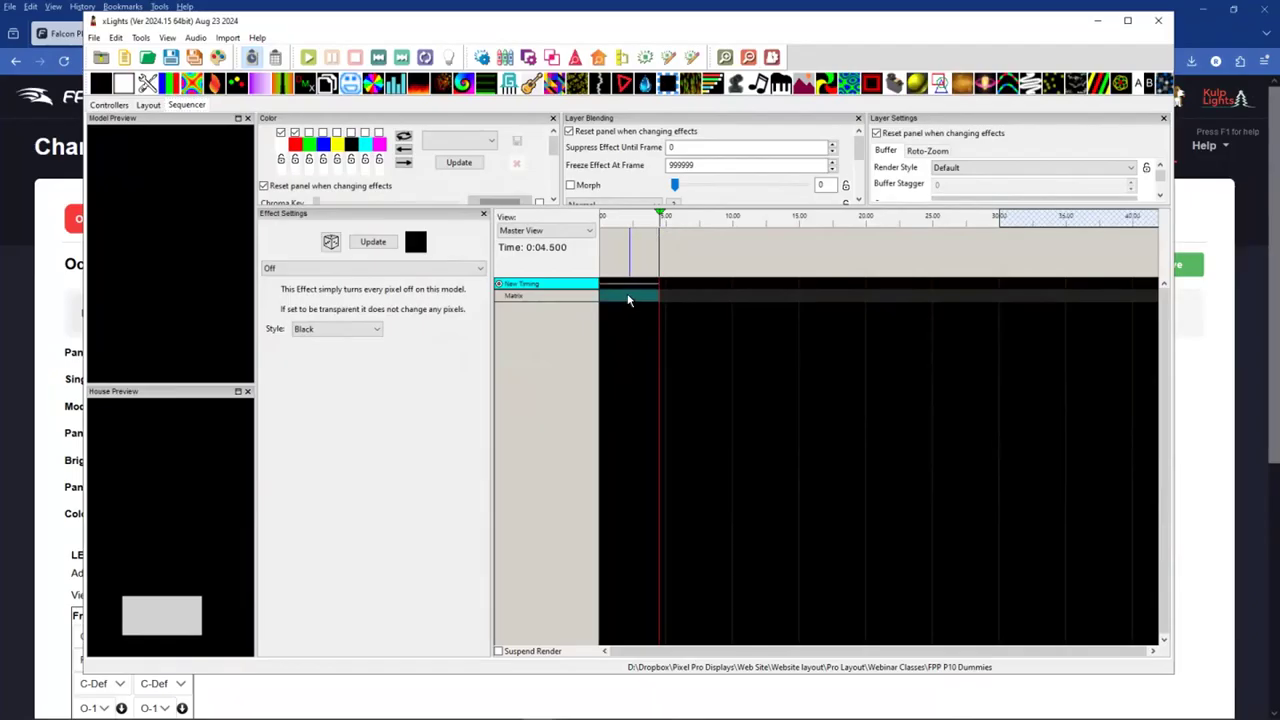
pyautogui.doubleClick(629, 296)
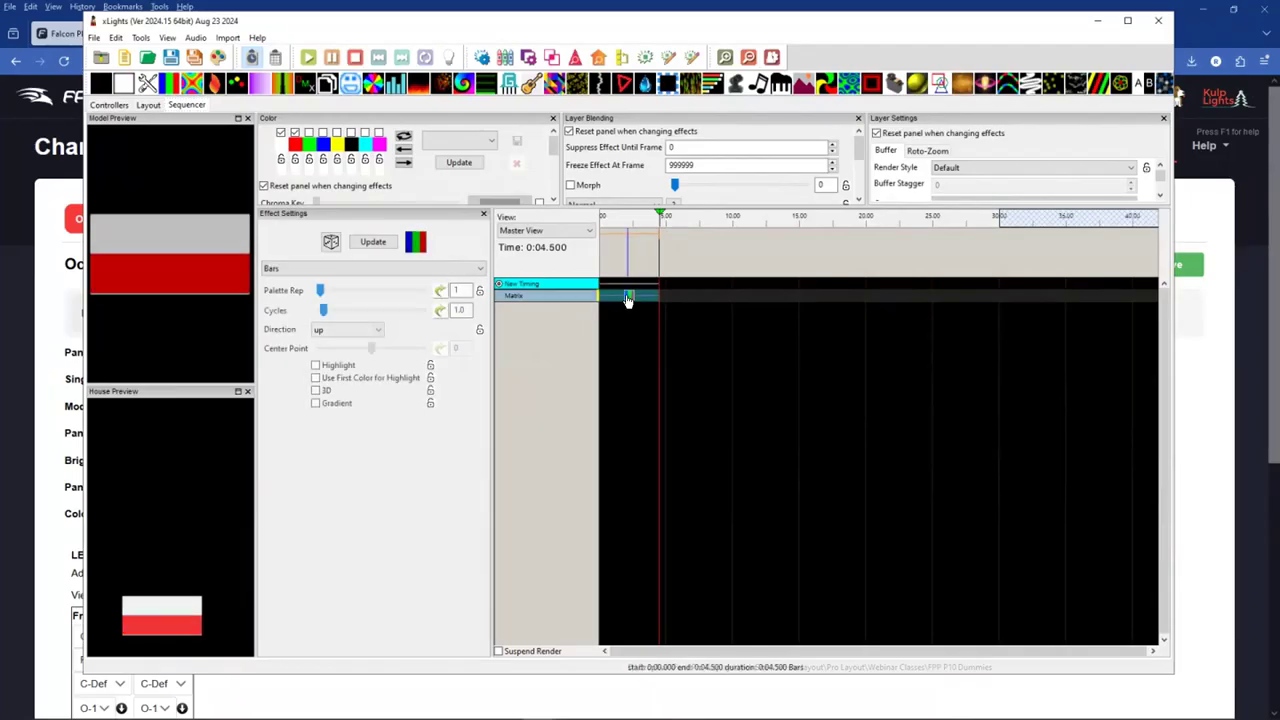
pyautogui.click(447, 60)
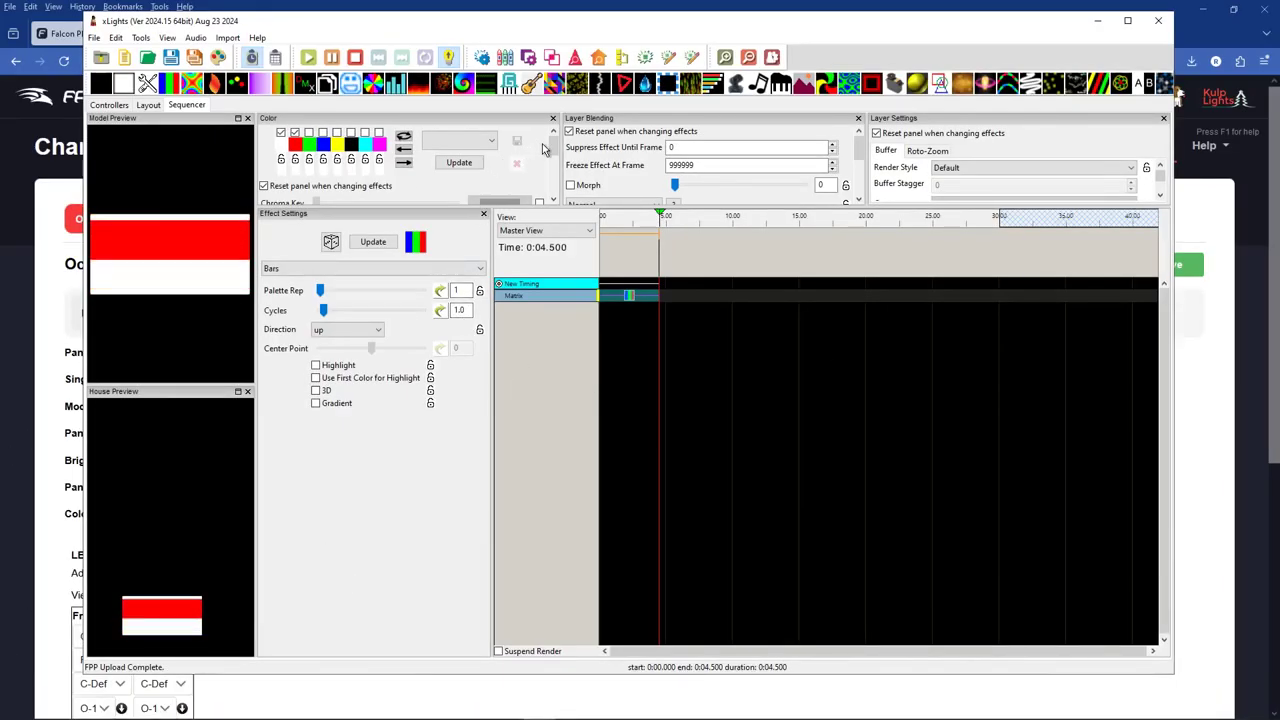
# Adjust the Bars brightness, trying 10 and 20 before setting the slider to 63.
pyautogui.scroll(-1, 549, 150)
pyautogui.scroll(-5, 549, 150)
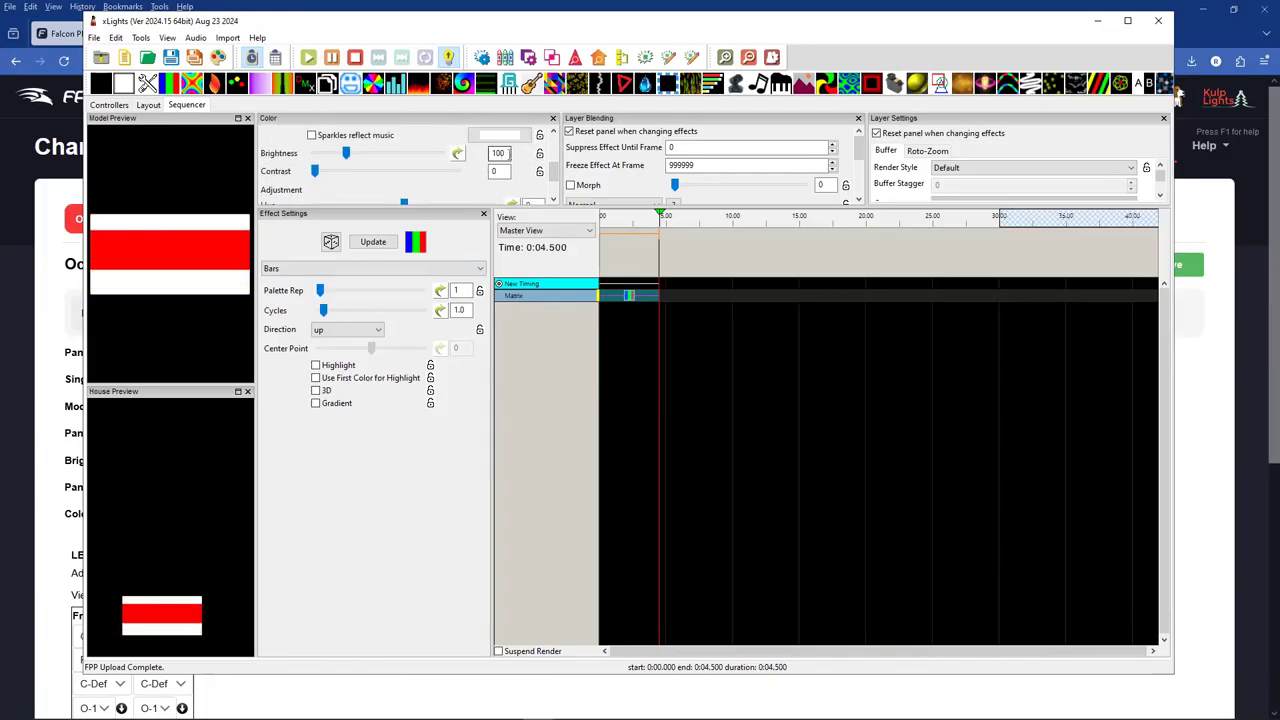
pyautogui.doubleClick(497, 153)
pyautogui.write('10')
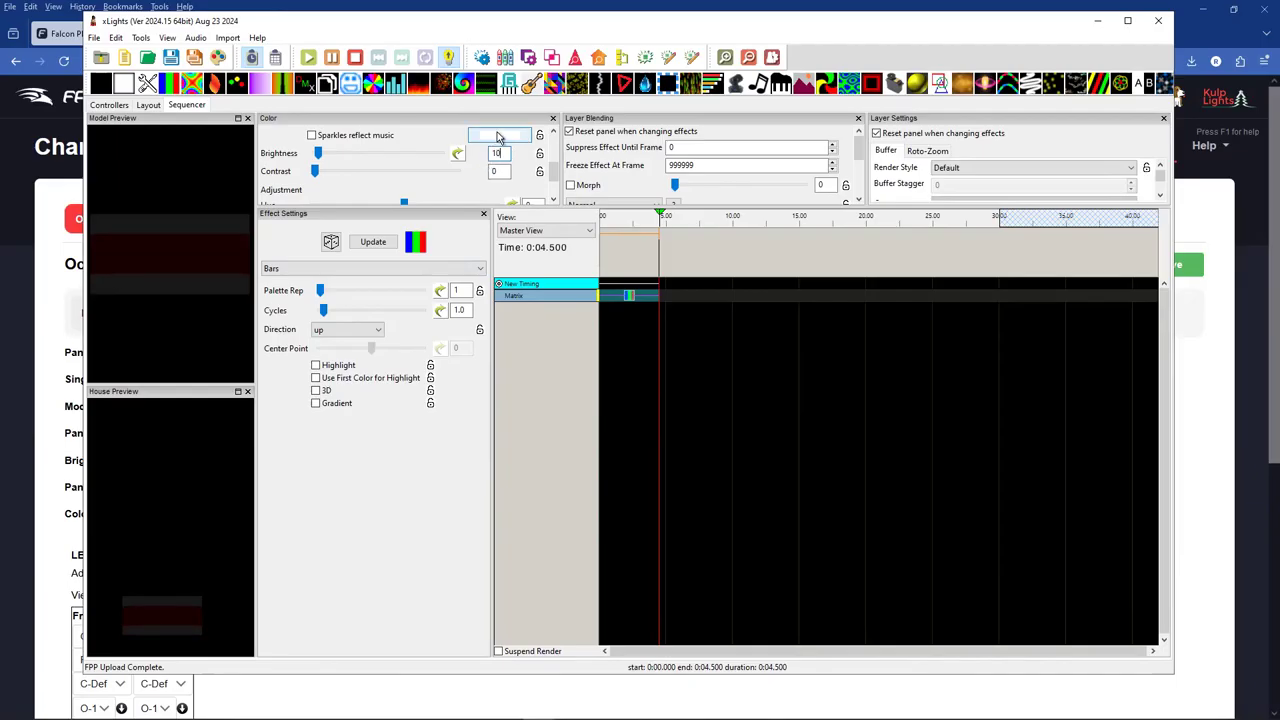
pyautogui.doubleClick(497, 153)
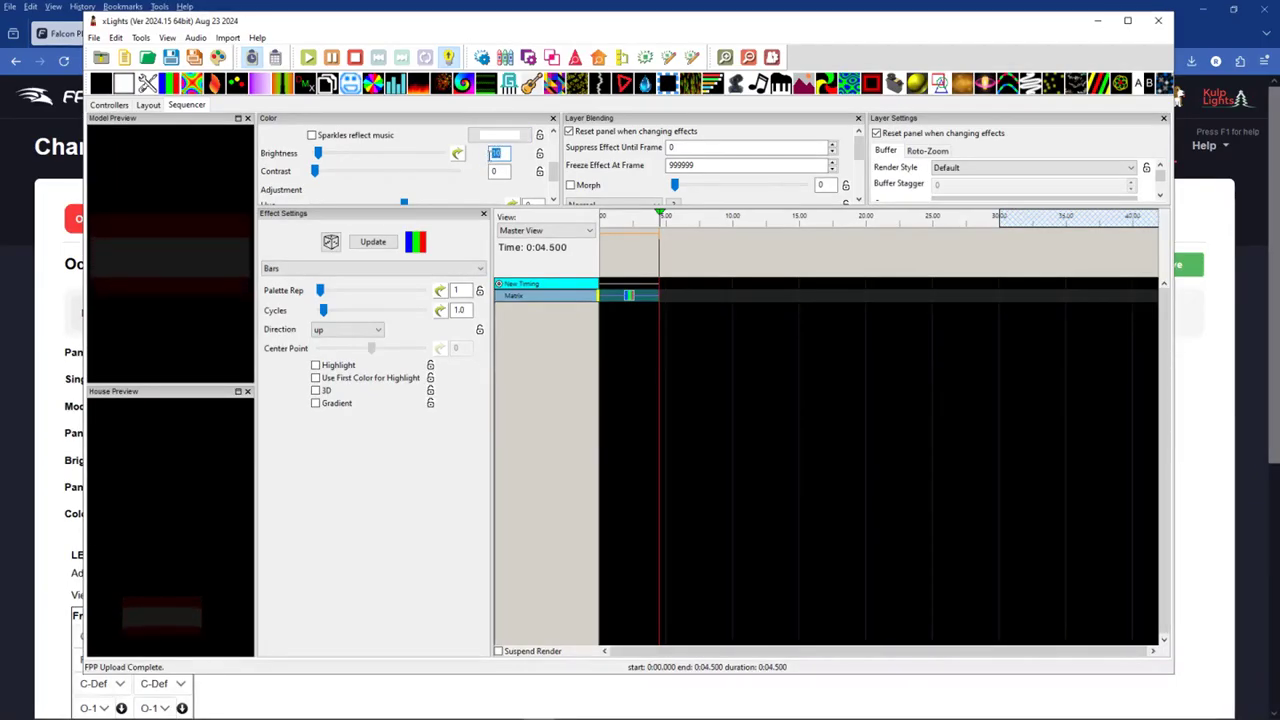
pyautogui.write('20')
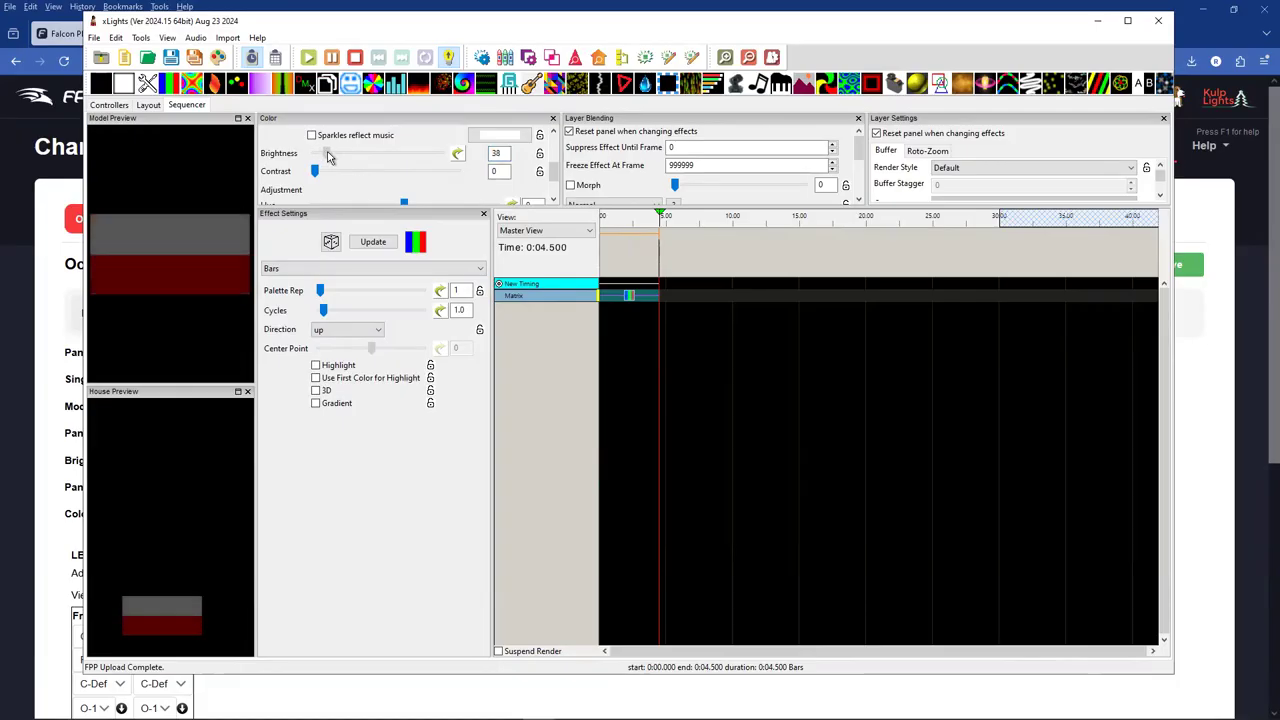
pyautogui.moveTo(328, 156); pyautogui.dragTo(336, 157)
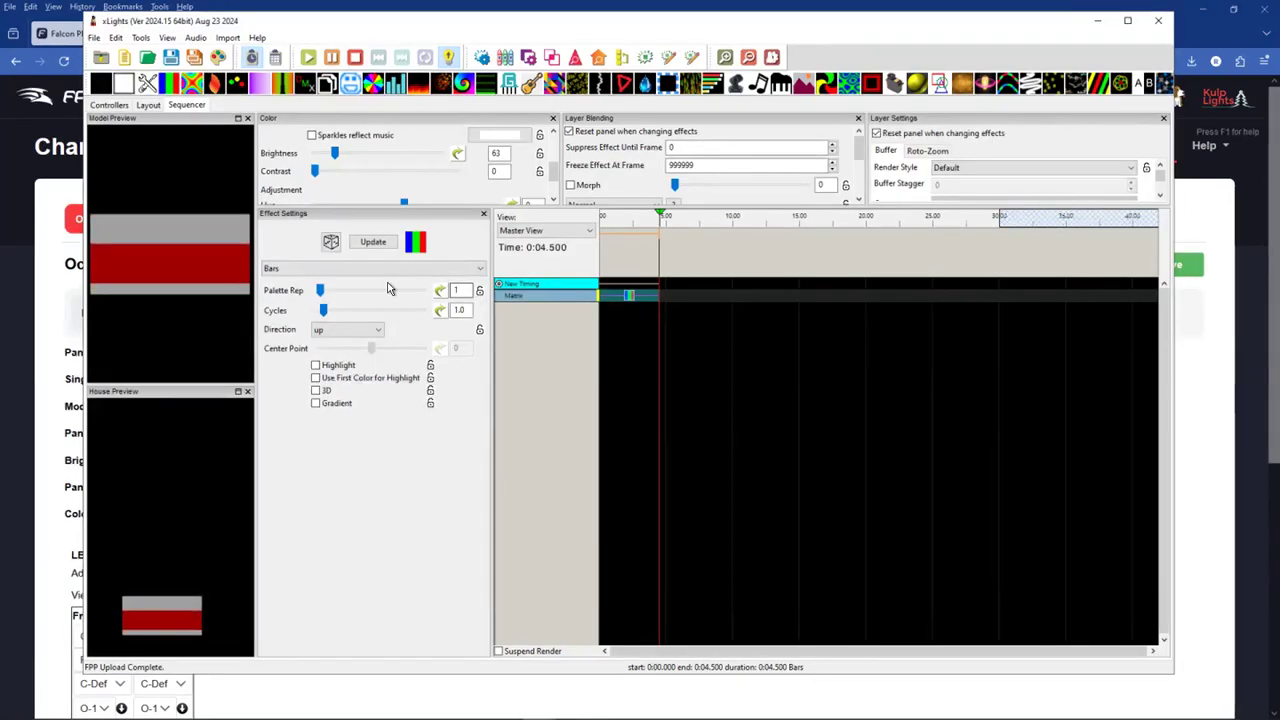
pyautogui.click(355, 330)
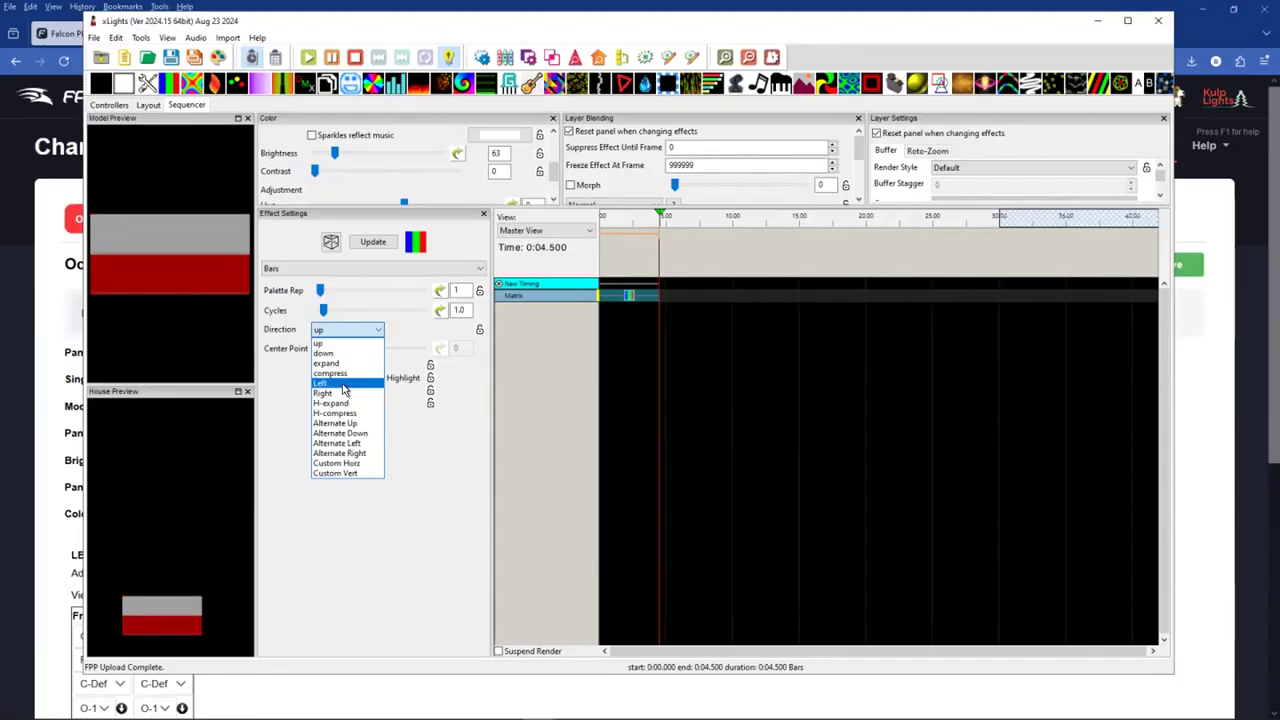
# Set the Bars direction to left, then thicken the Matrix Pinwheel arms to 23.
pyautogui.click(342, 383)
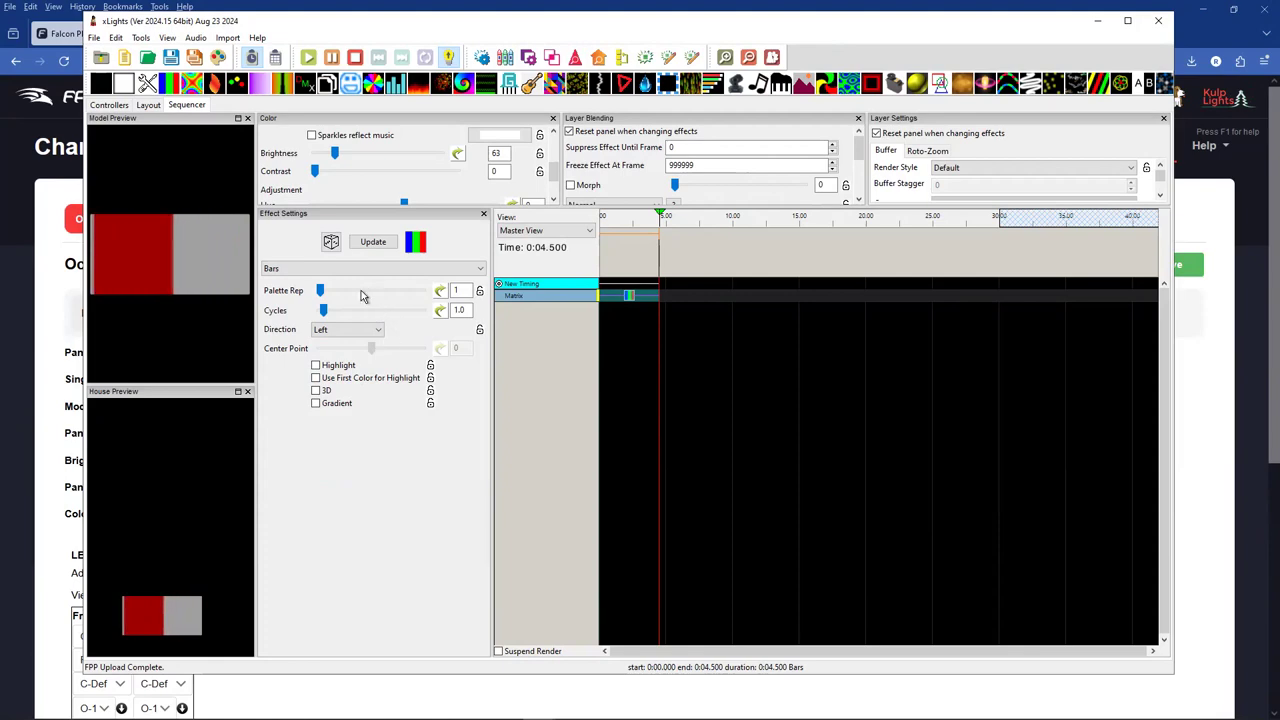
pyautogui.click(616, 300)
pyautogui.click(614, 298)
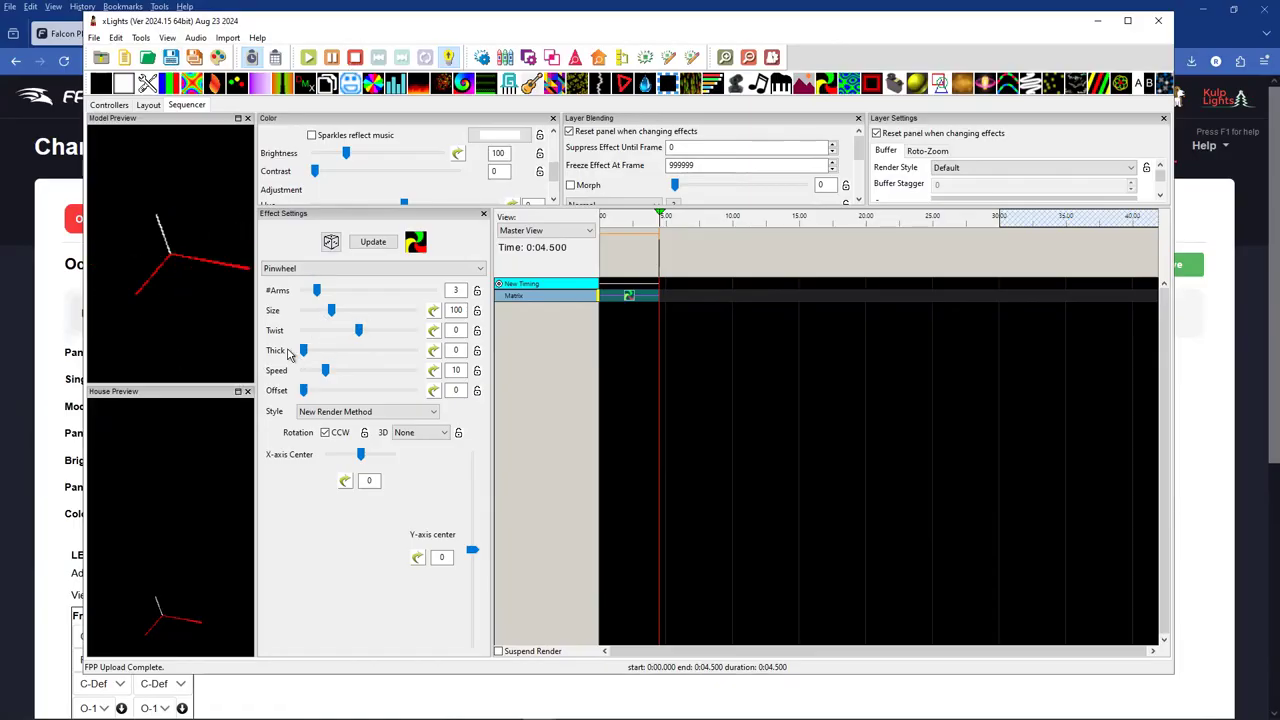
pyautogui.moveTo(303, 350); pyautogui.dragTo(326, 352)
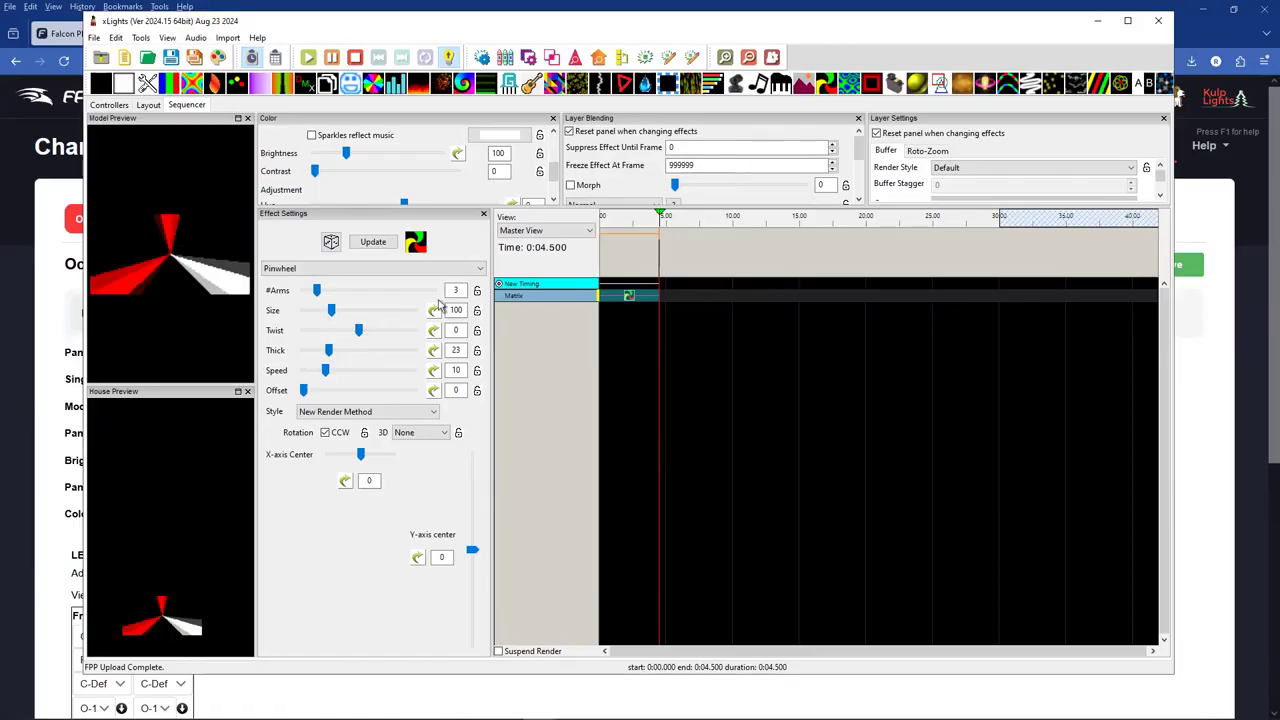
pyautogui.click(625, 300)
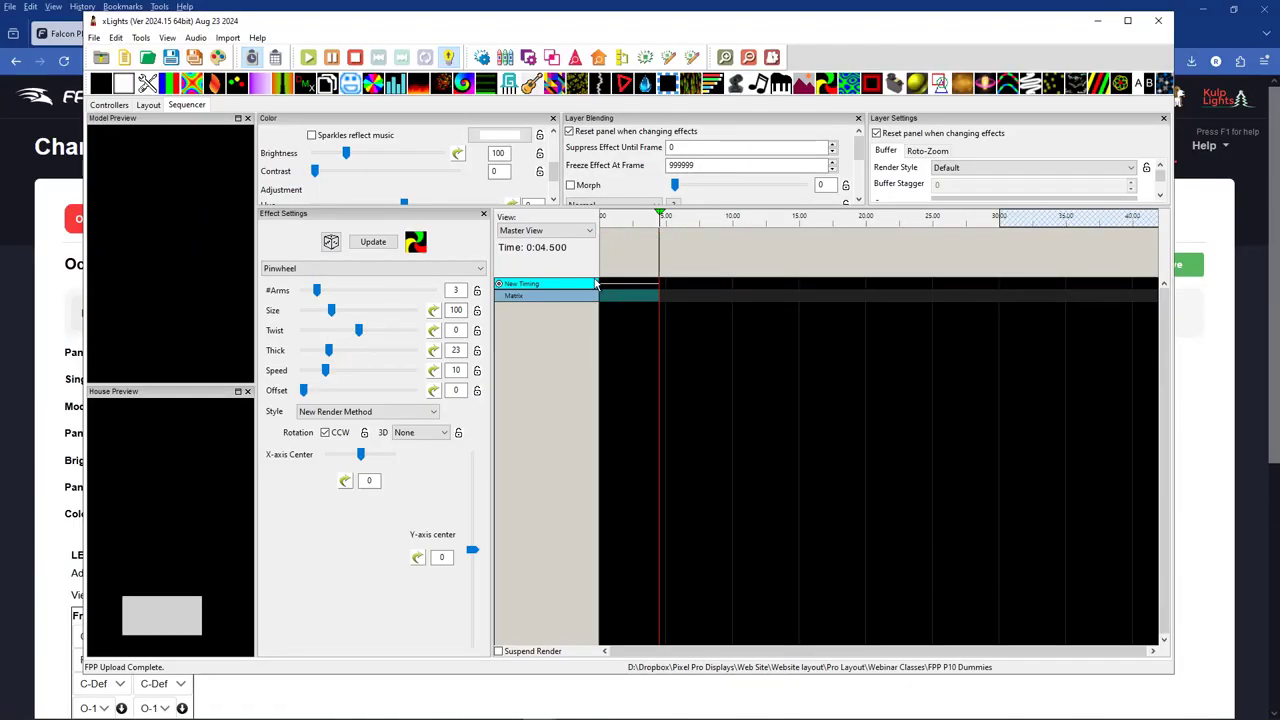
# Switch the Matrix effect to a Text effect reading 'HELLO WORLD'.
pyautogui.press('t')
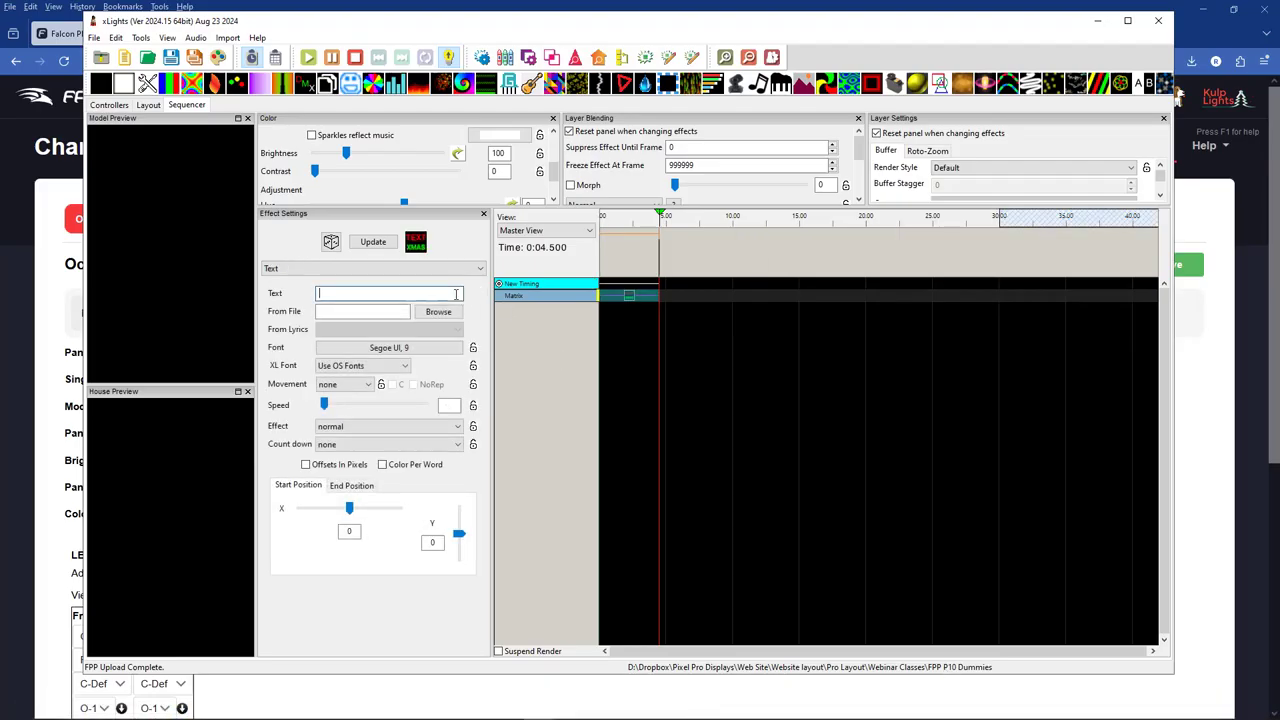
pyautogui.write('He')
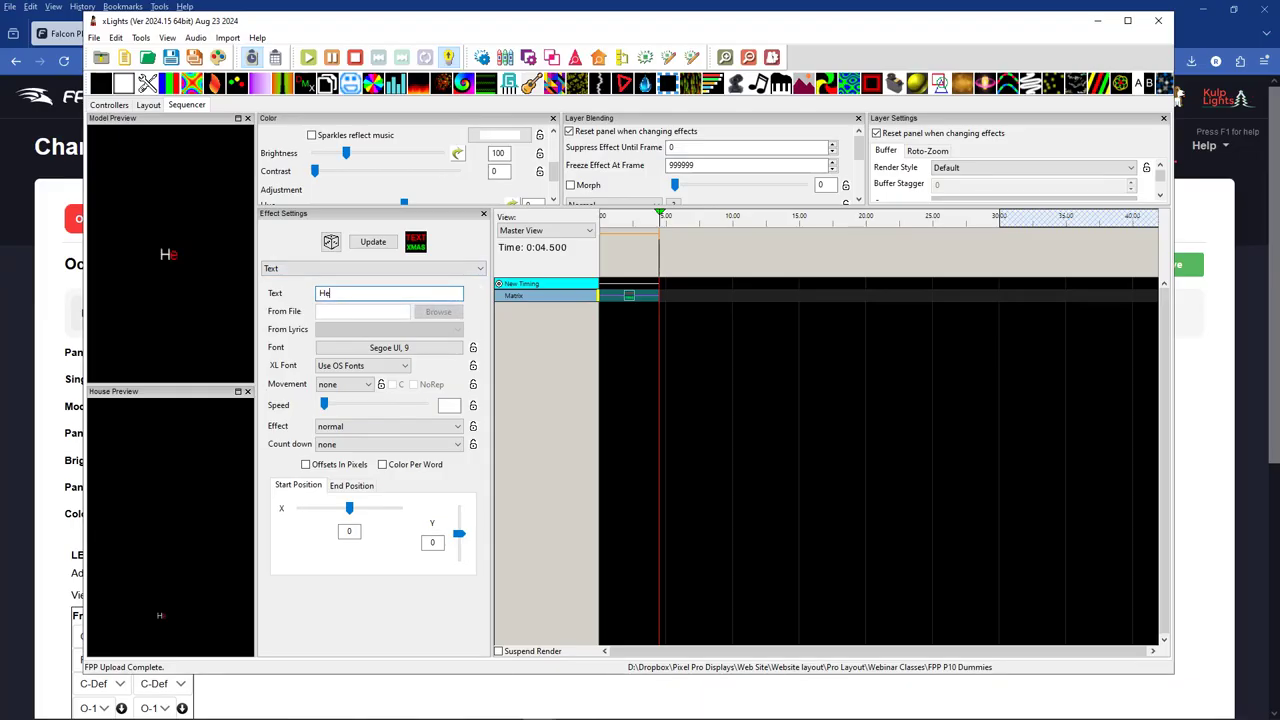
pyautogui.write('ELLO')
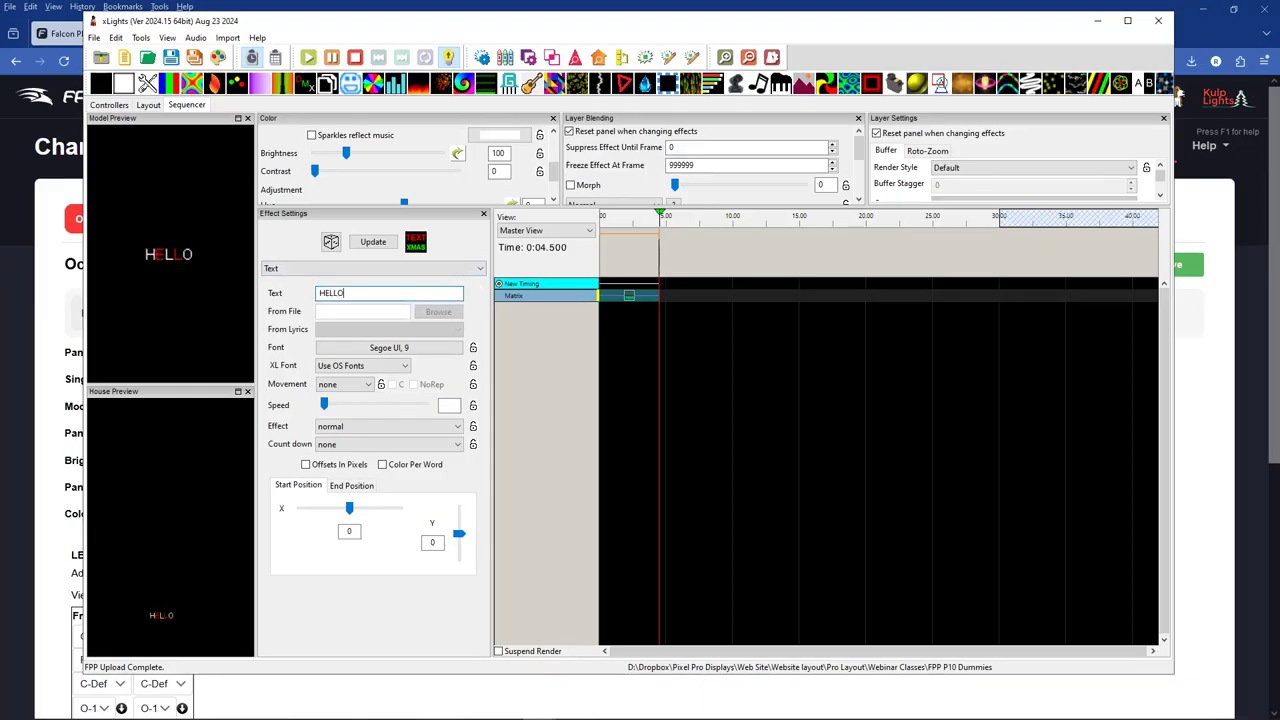
pyautogui.write(' WOLRD')
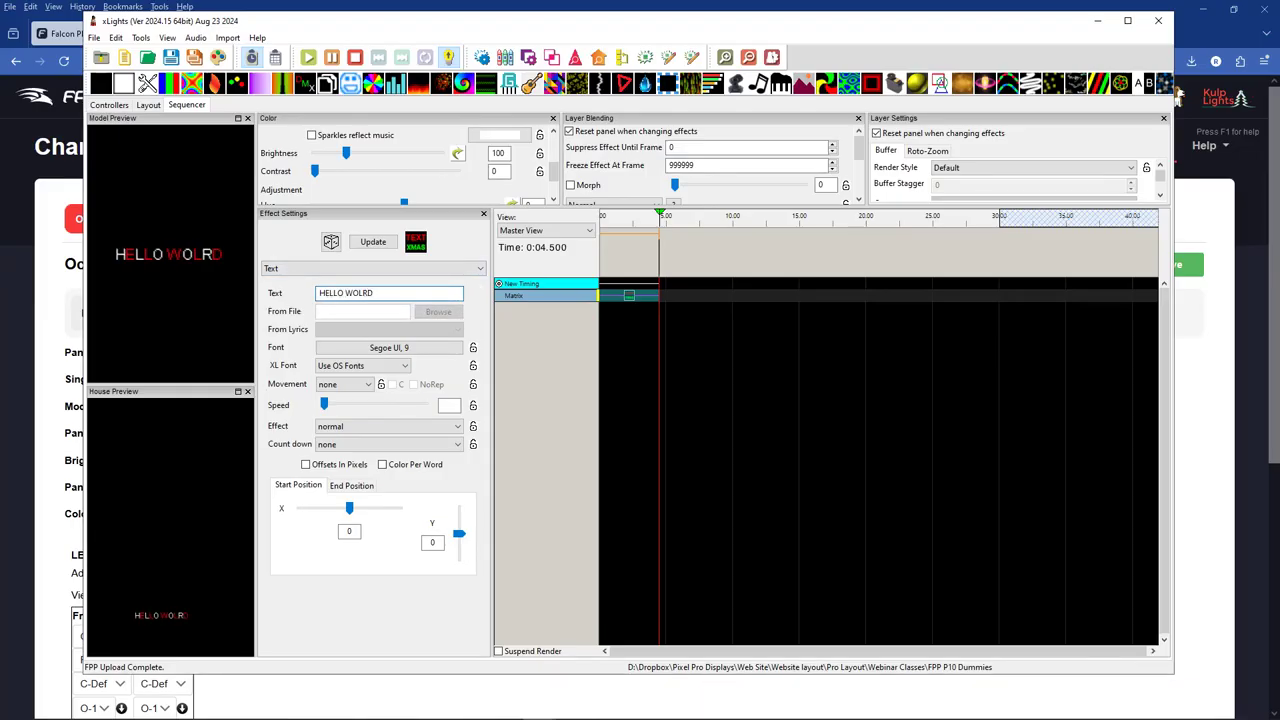
pyautogui.press('BackSpace')
pyautogui.press('BackSpace')
pyautogui.press('BackSpace')
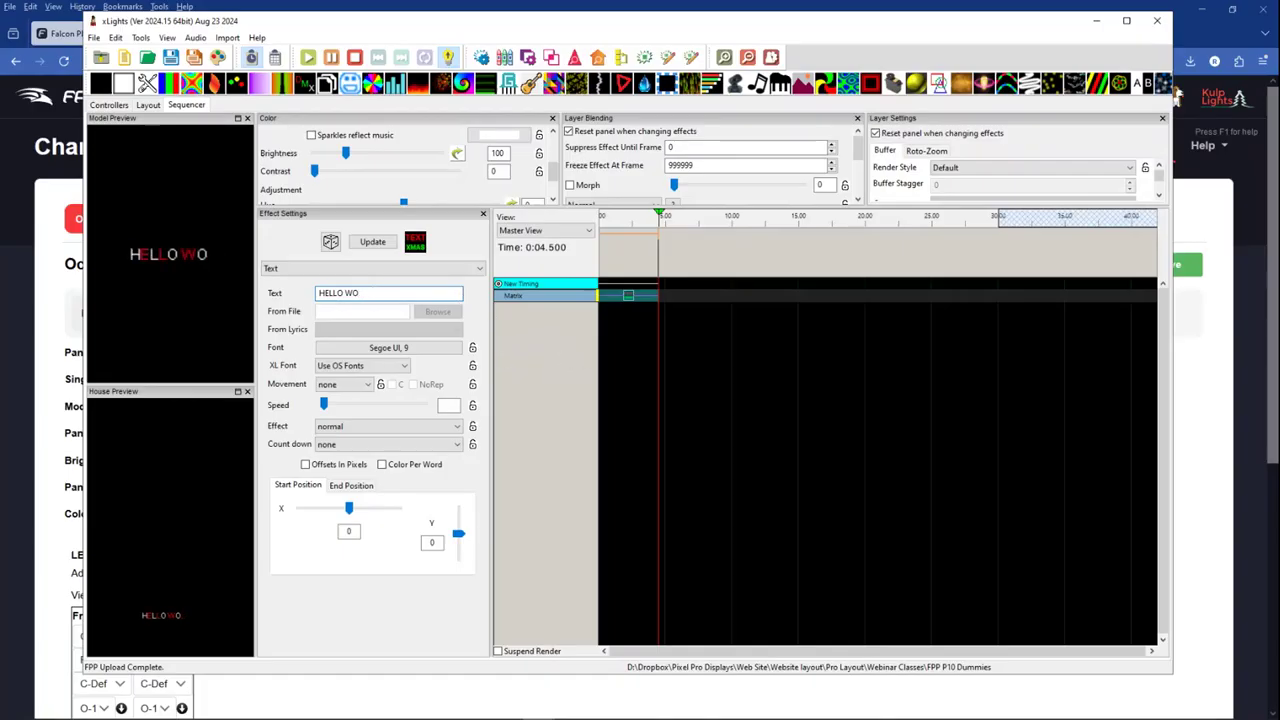
pyautogui.write('RLD')
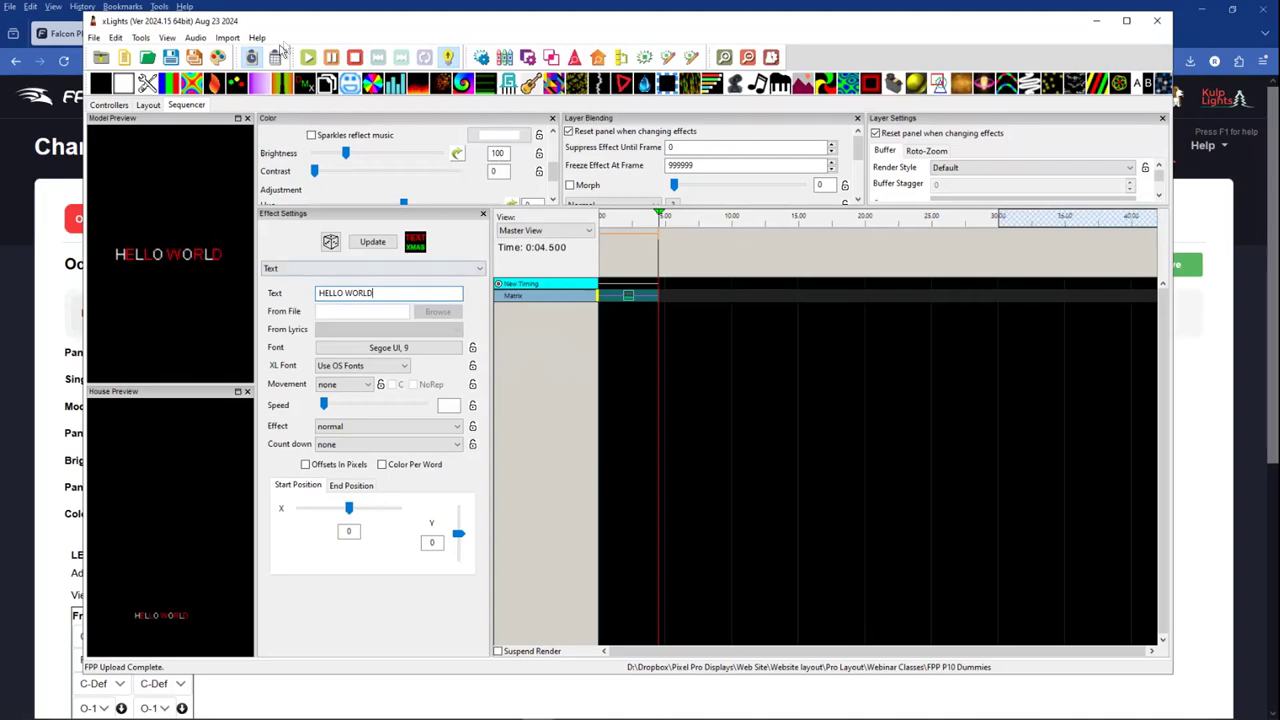
pyautogui.moveTo(556, 175); pyautogui.dragTo(549, 148)
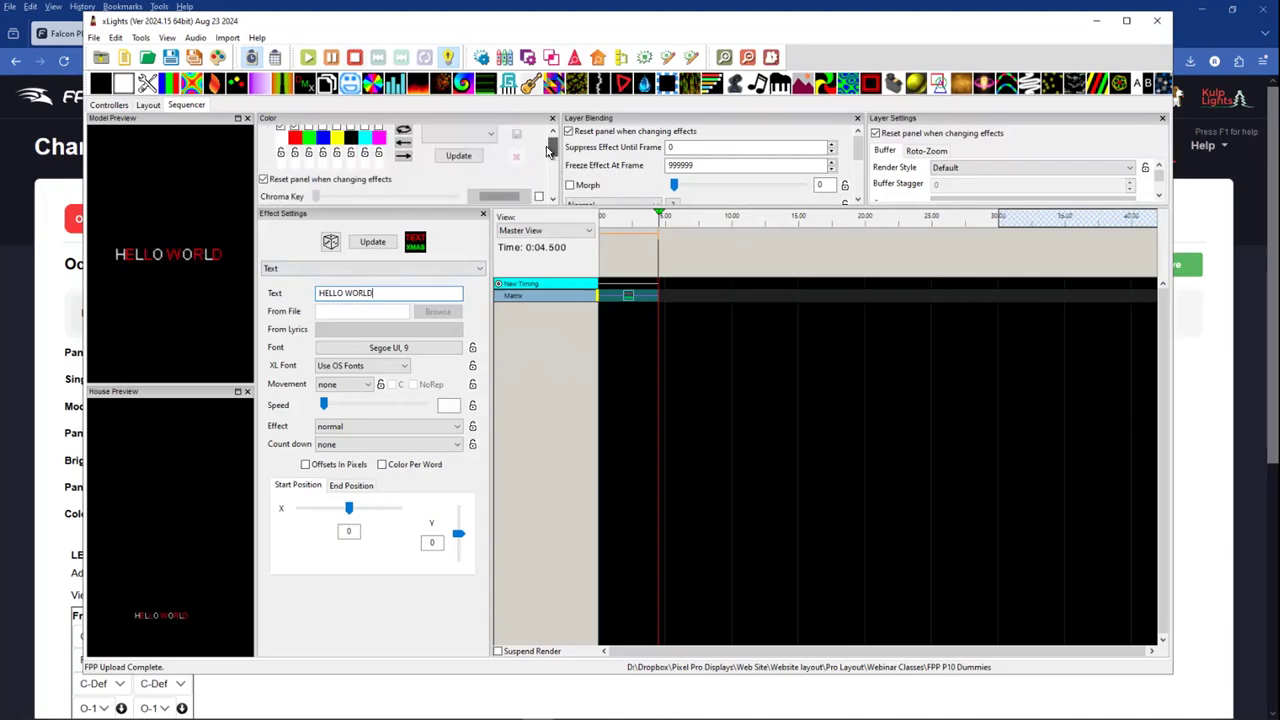
# Check the Count down choices and float the Layer Settings panel out.
pyautogui.click(345, 444)
pyautogui.click(328, 457)
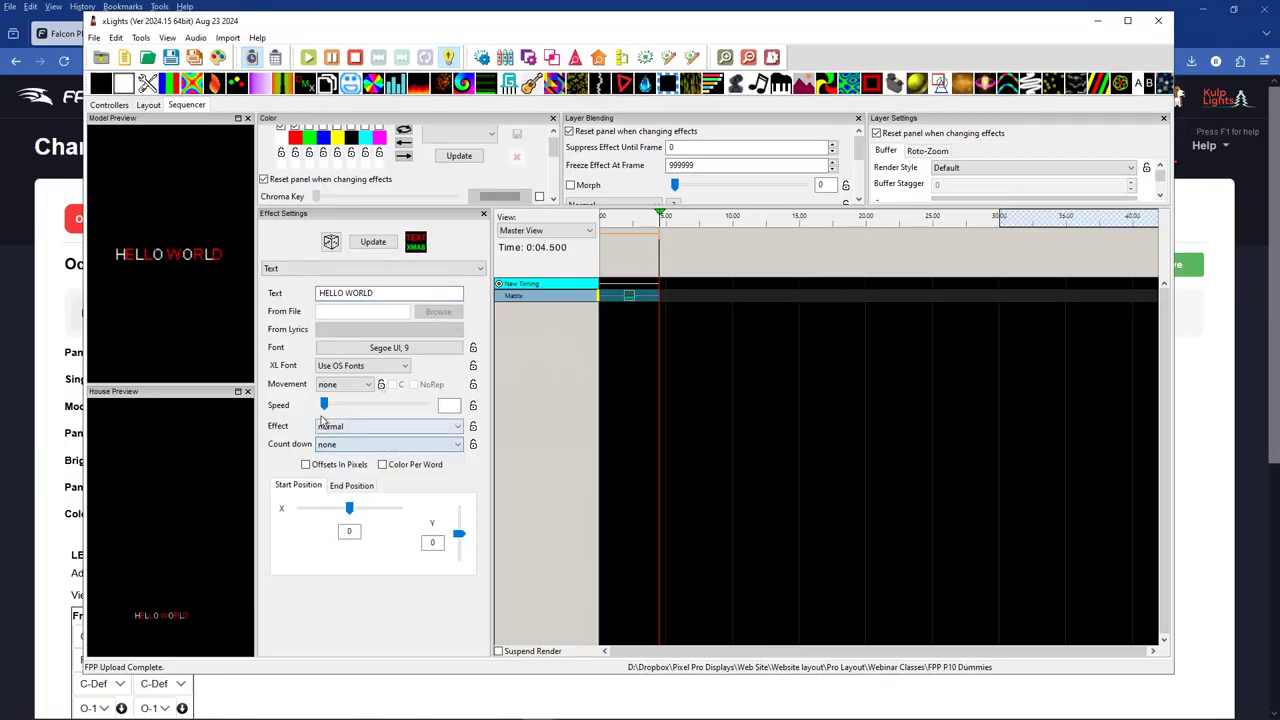
pyautogui.moveTo(893, 118); pyautogui.dragTo(772, 260)
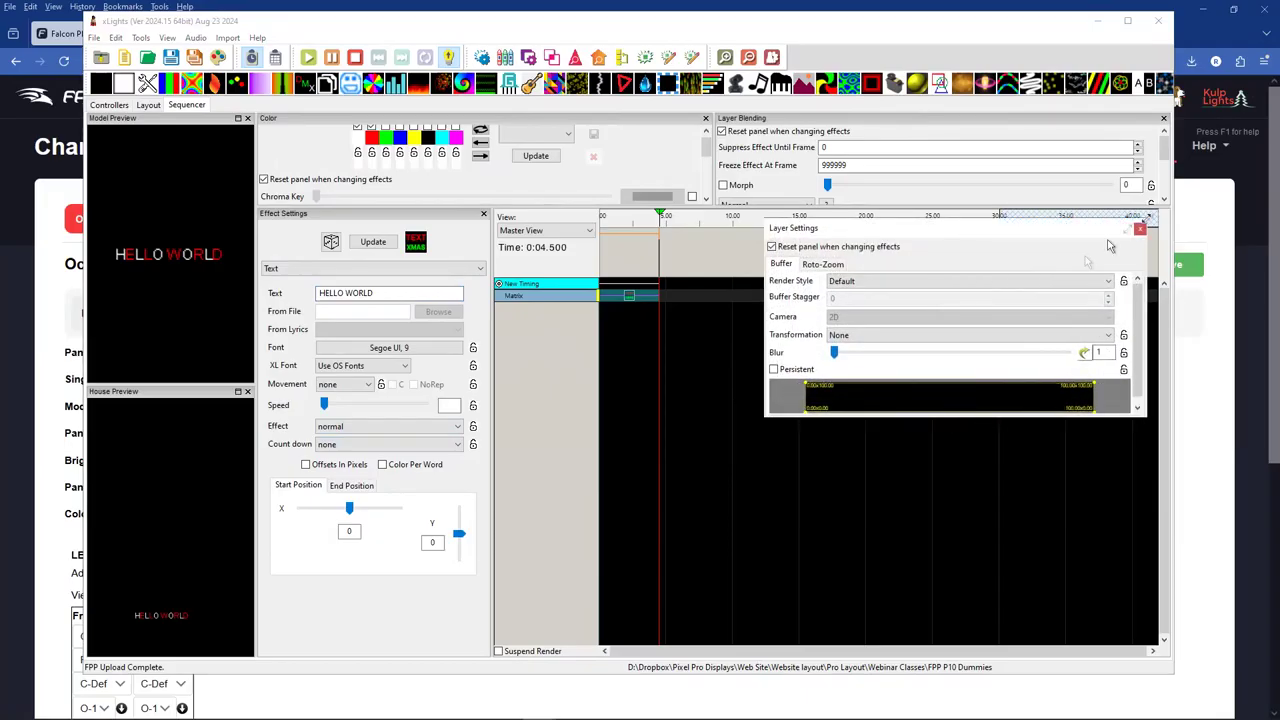
# Set the text layer transformation to Rotate 180 and begin retyping the text as 'THANK YOU ALL!'.
pyautogui.click(873, 335)
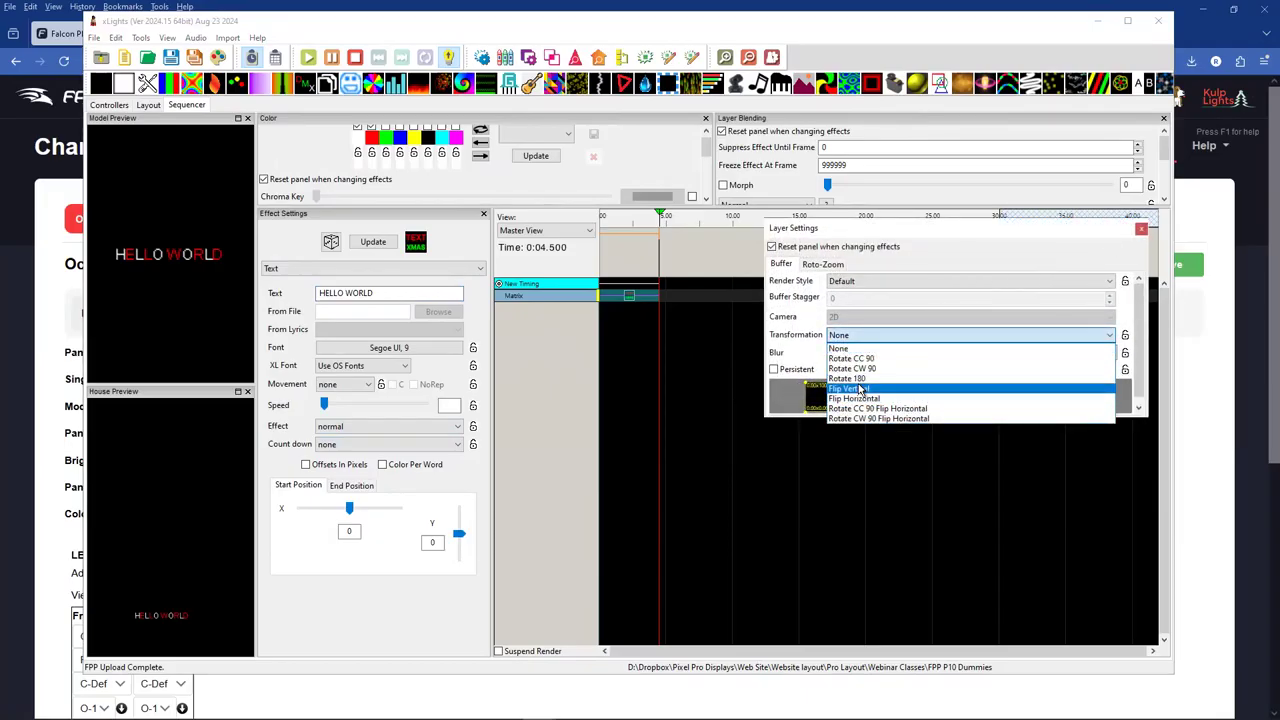
pyautogui.click(857, 385)
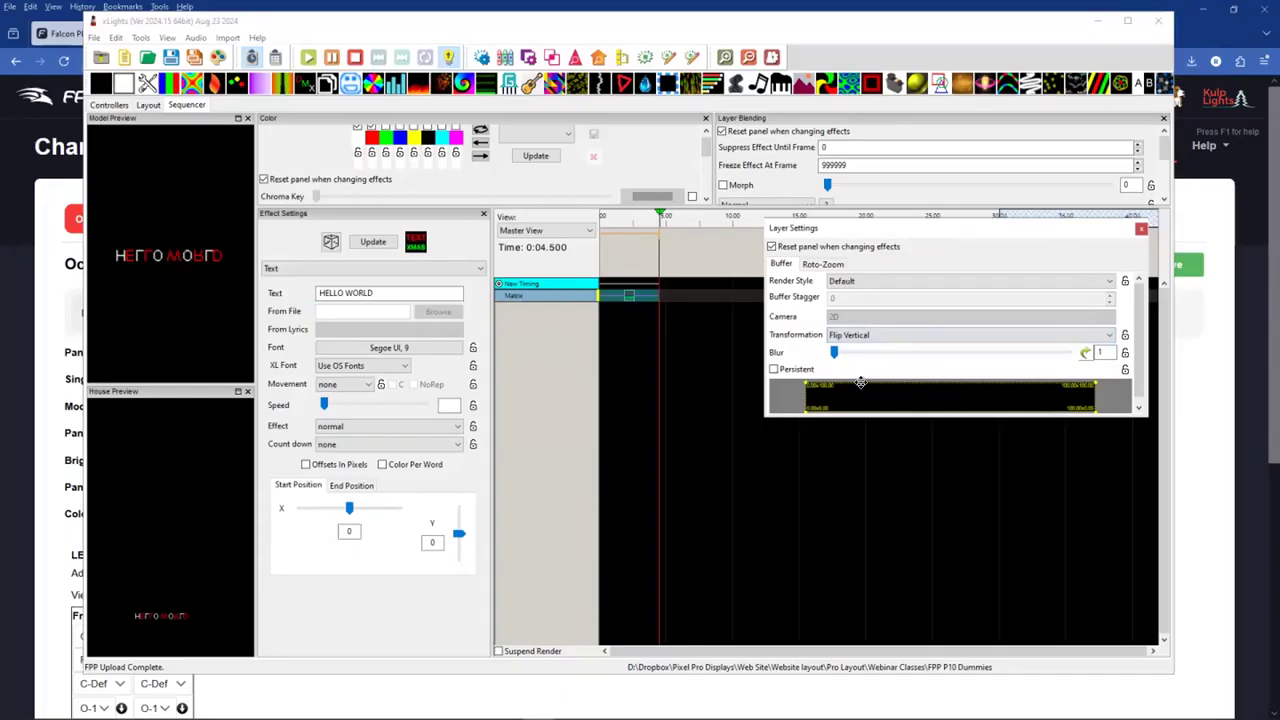
pyautogui.click(874, 335)
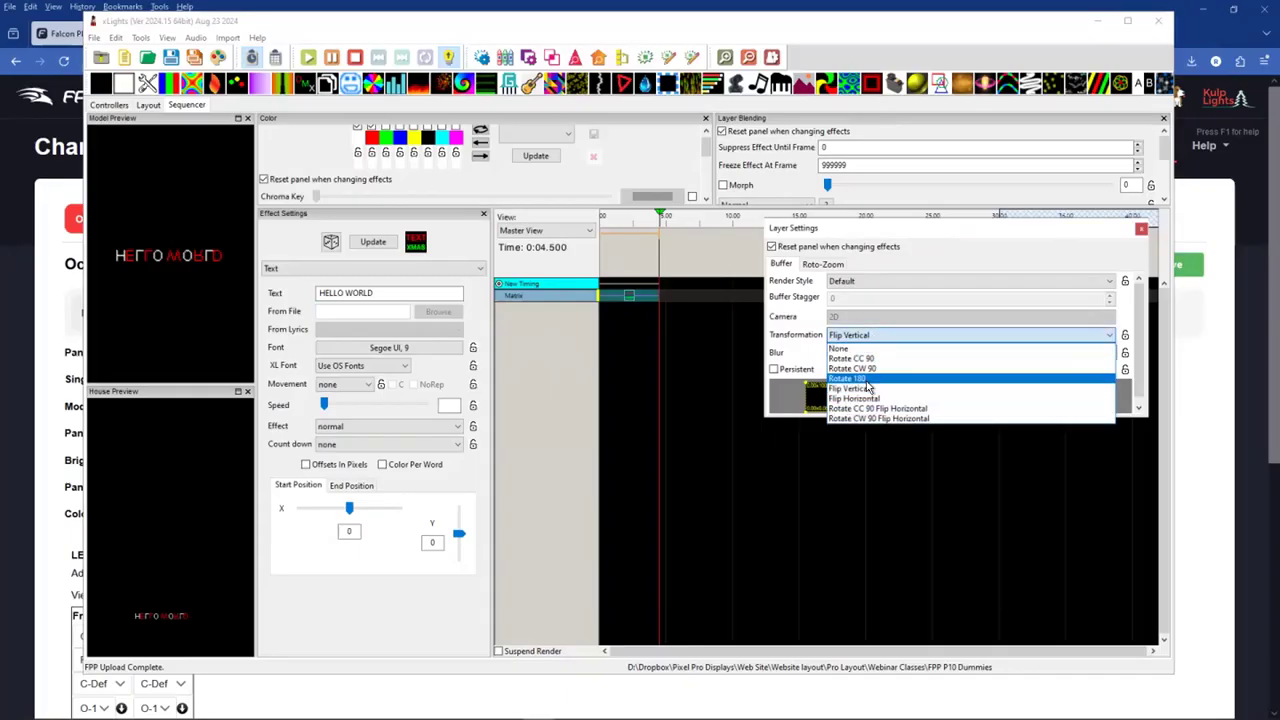
pyautogui.click(866, 381)
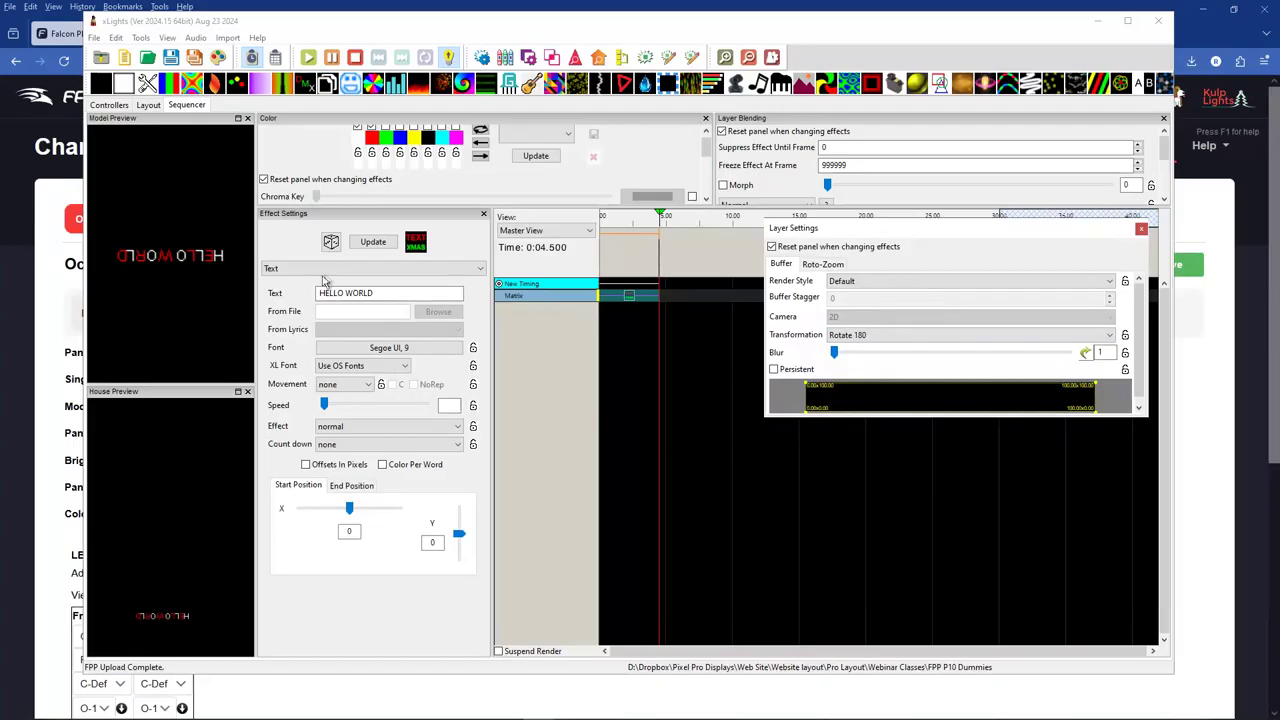
pyautogui.moveTo(382, 293); pyautogui.dragTo(183, 294)
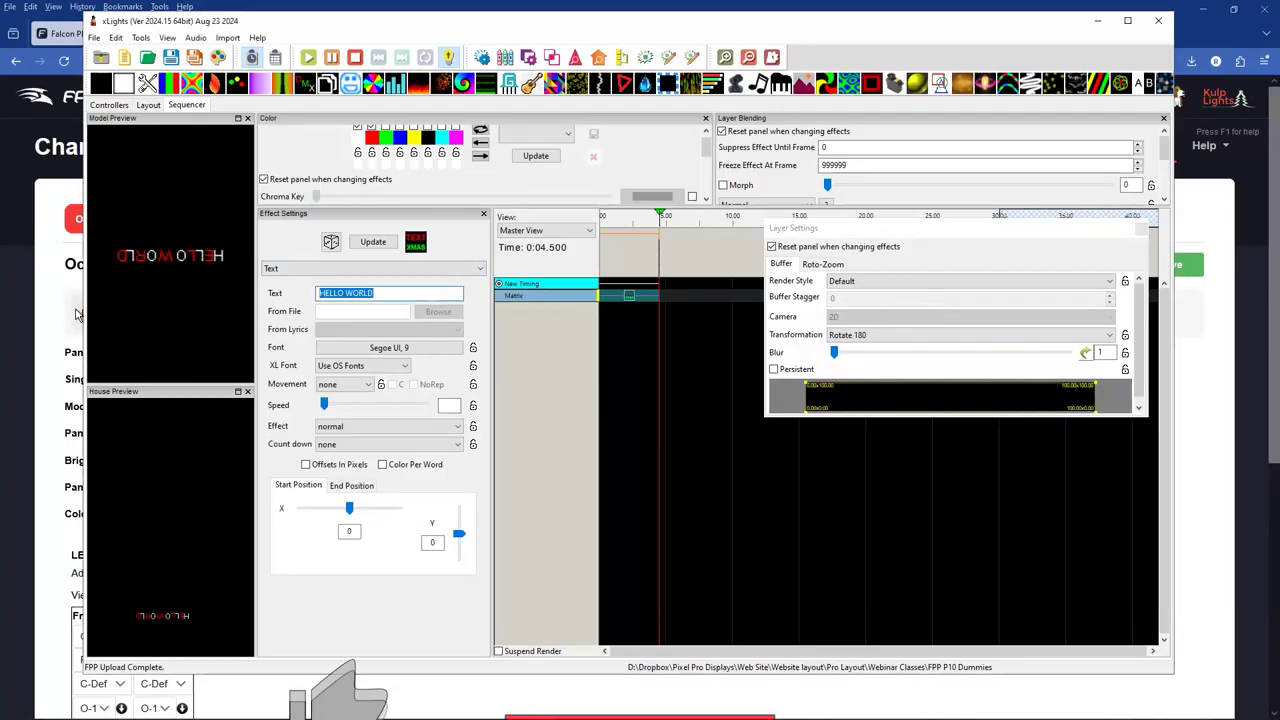
pyautogui.write('HAP')
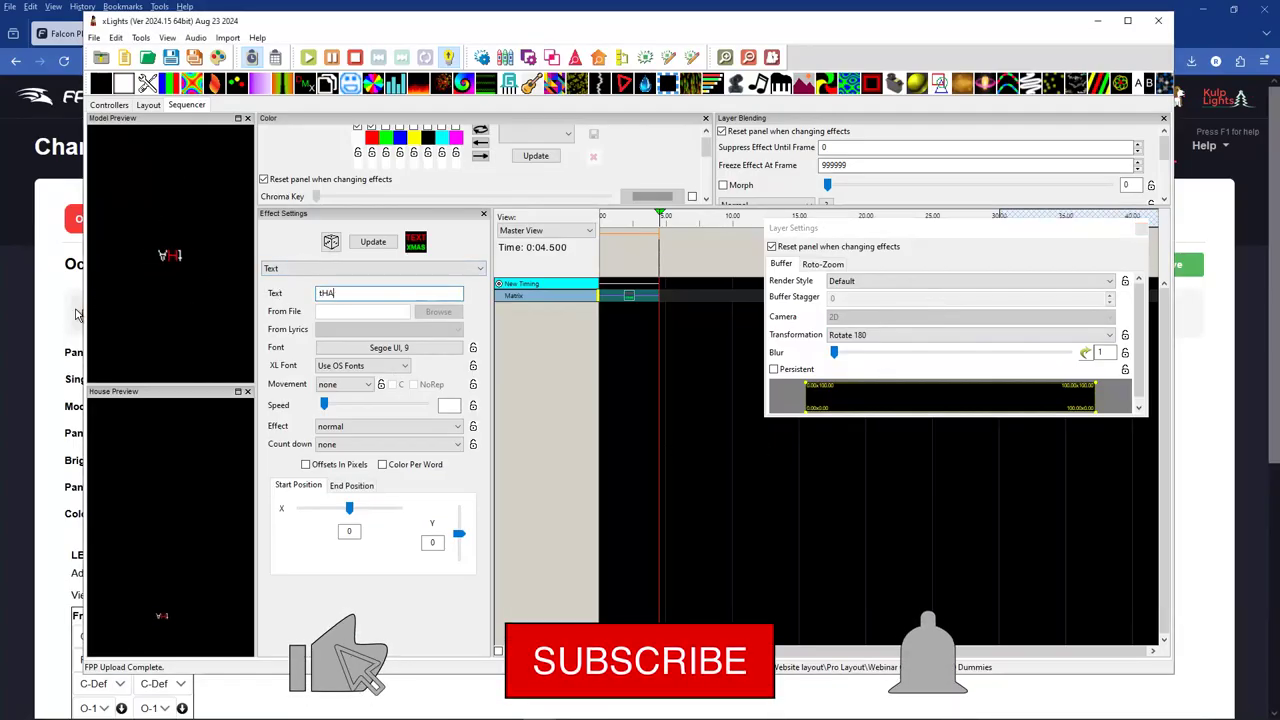
pyautogui.write('NK YOU ALL!')
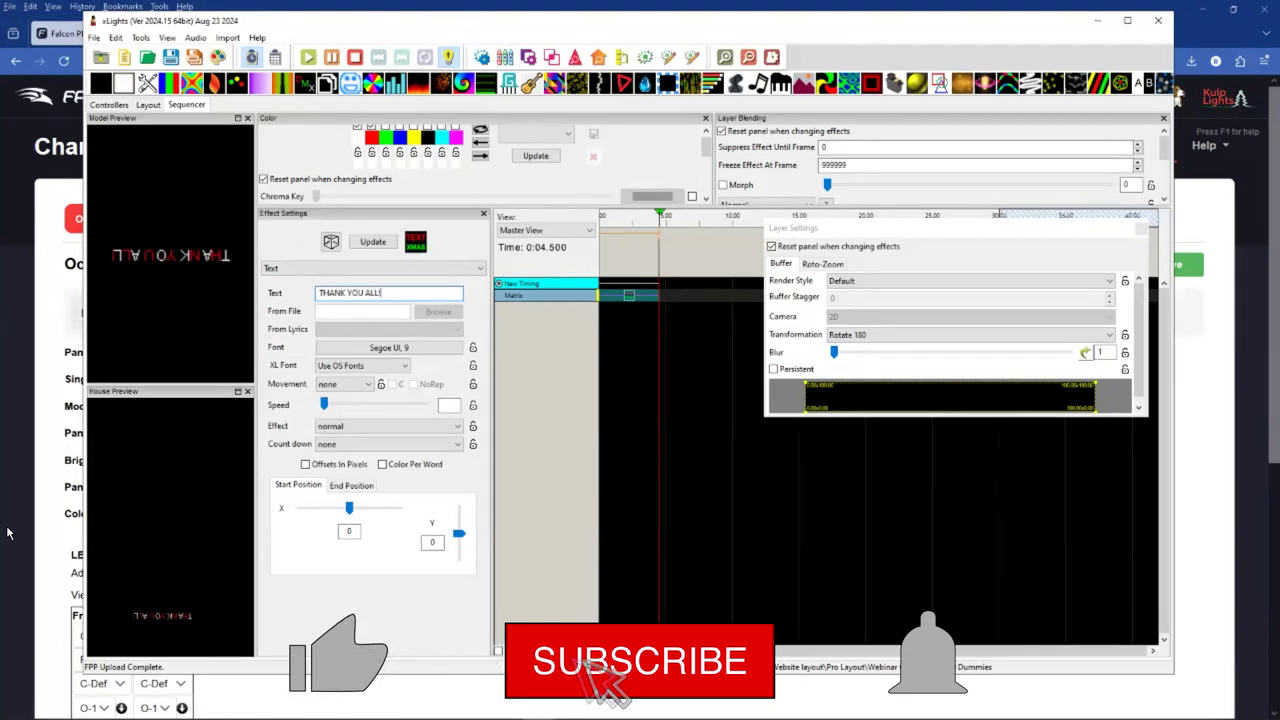